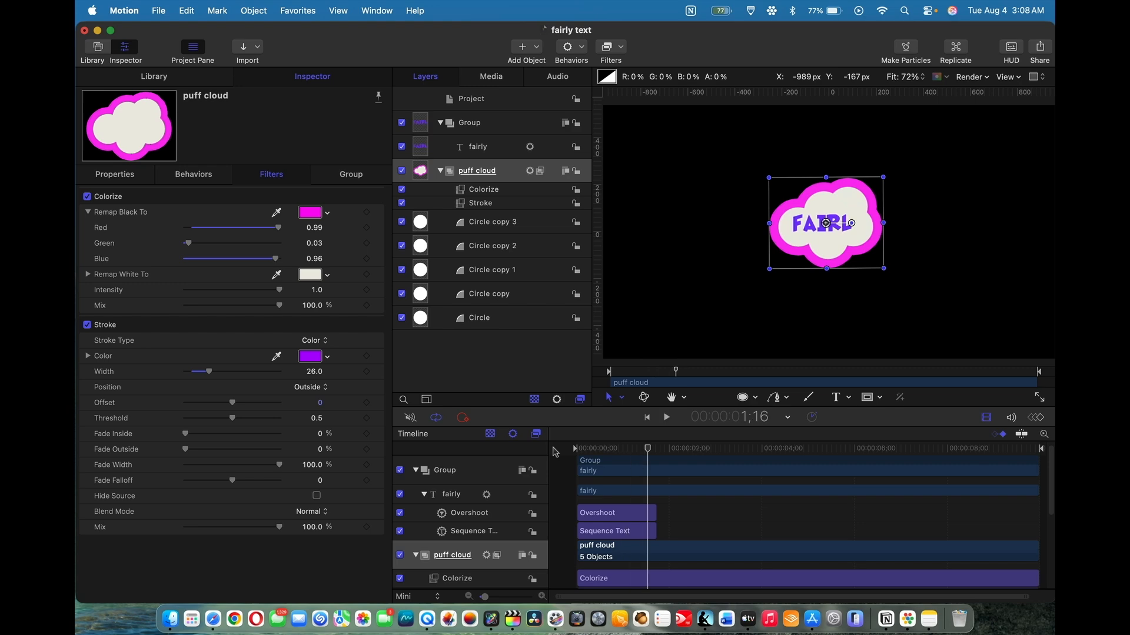
- Switch to Safari, download the Fairly OddFont font from the Font Meme search result, and check the file in the downloads list
{"action": "key", "text": "space"}
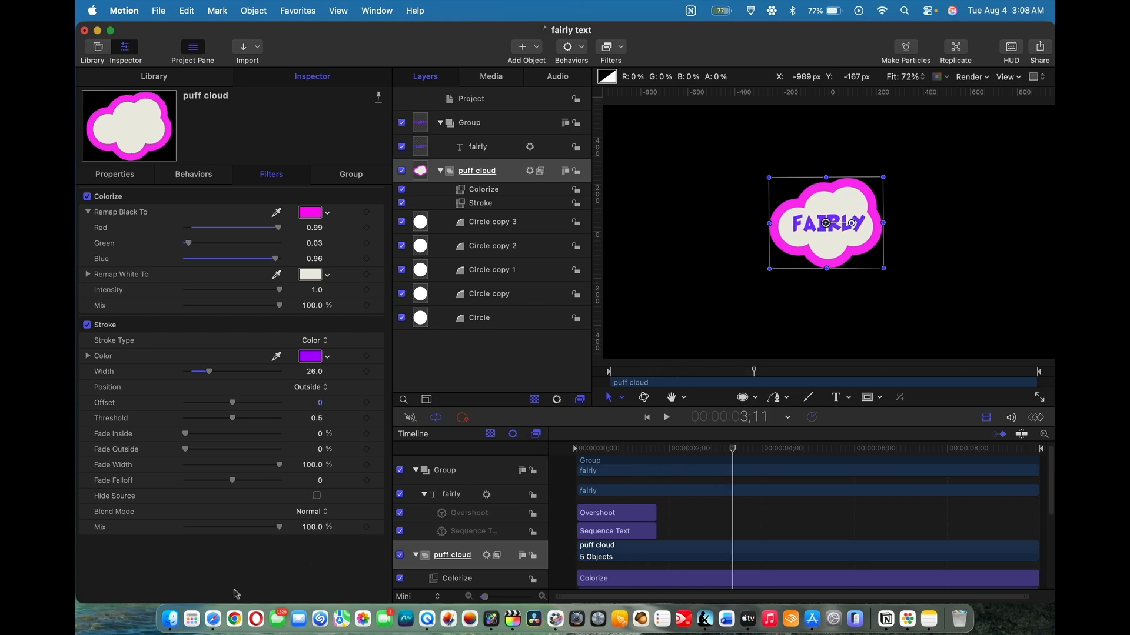
{"action": "left_click", "coordinate": [214, 618]}
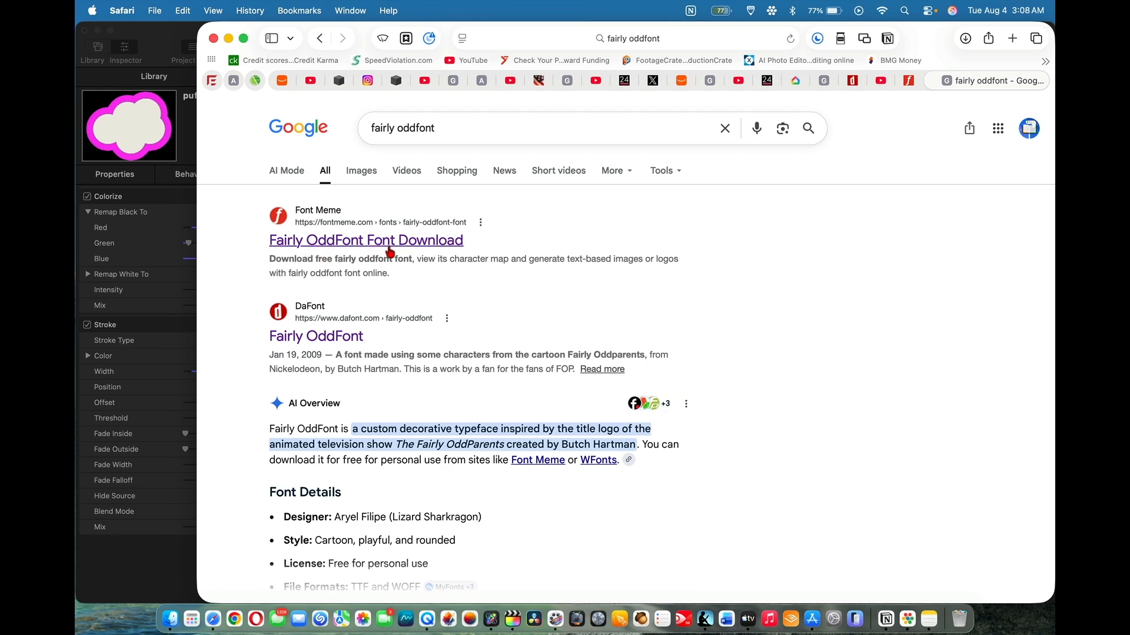
{"action": "left_click", "coordinate": [367, 246]}
{"action": "left_click", "coordinate": [690, 300]}
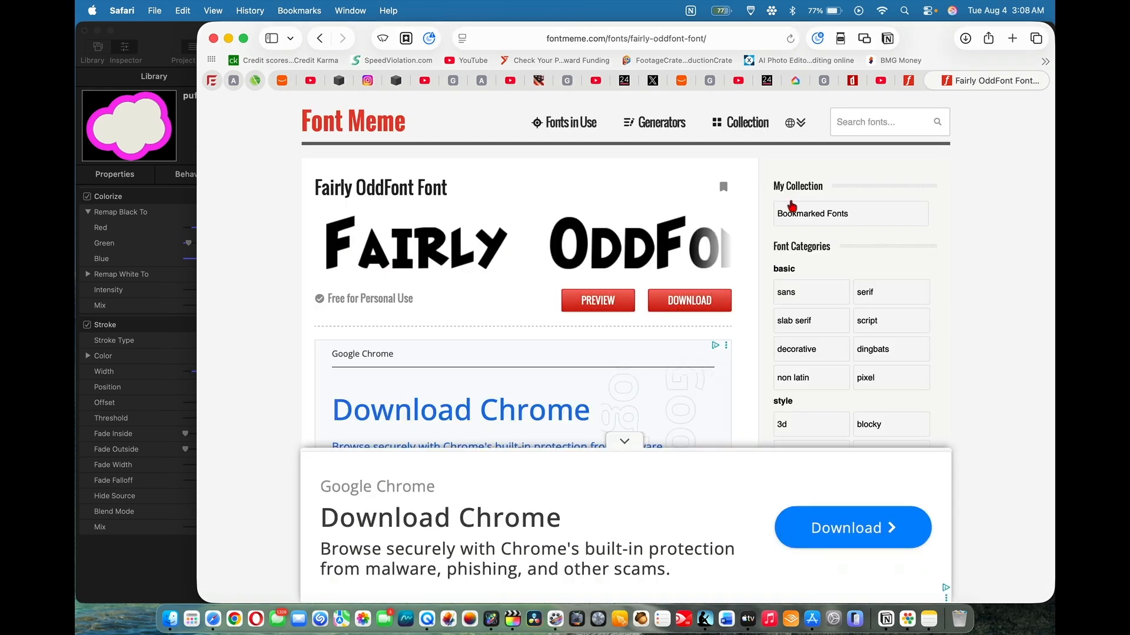
{"action": "left_click", "coordinate": [966, 39]}
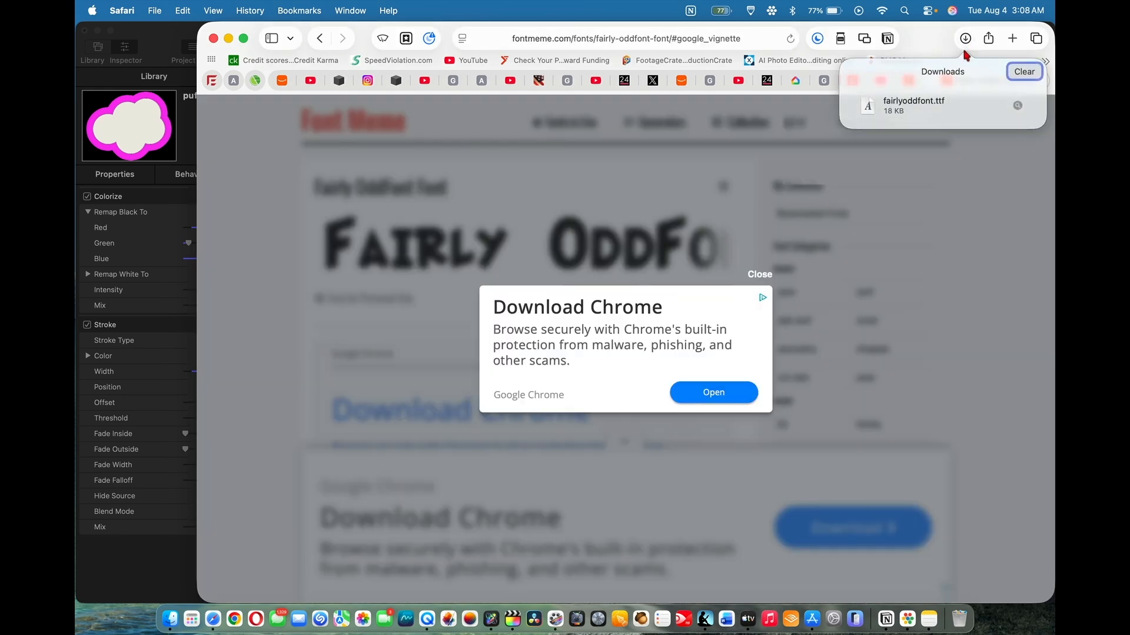
{"action": "left_click", "coordinate": [980, 252]}
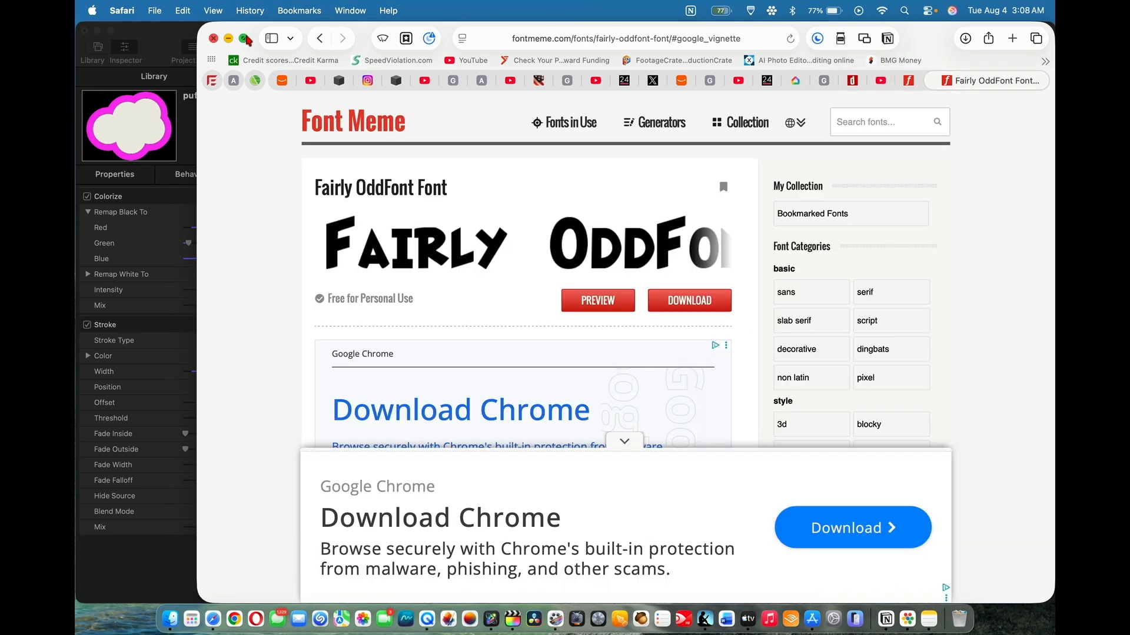
{"action": "left_click", "coordinate": [229, 39]}
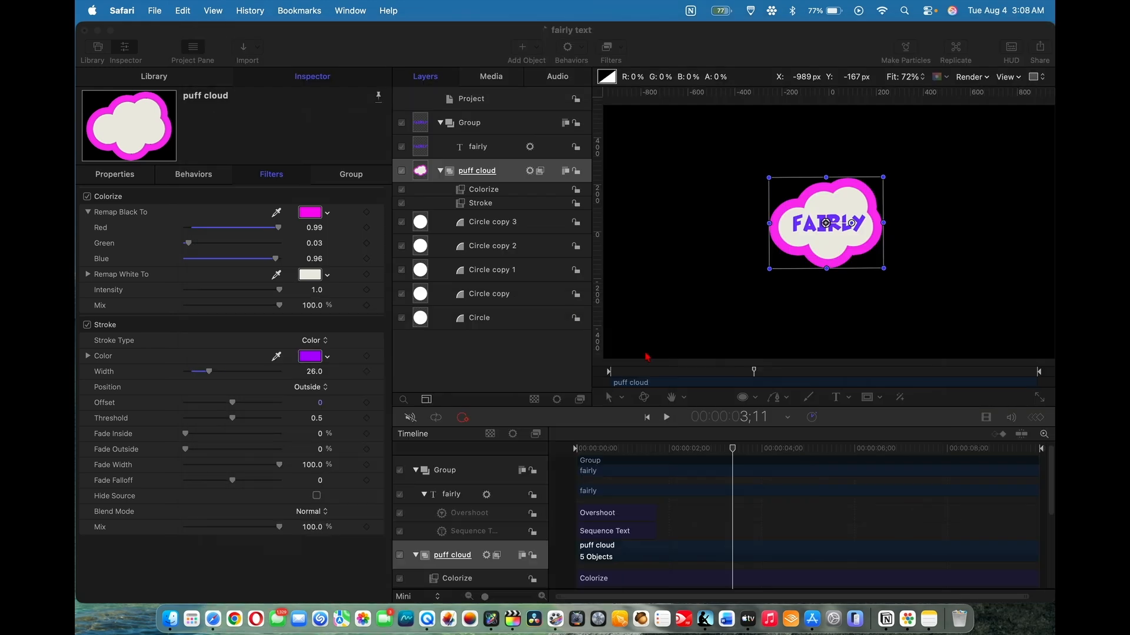
- Play the finished fairly text and puff cloud animation from the beginning of the project
{"action": "left_click_drag", "start_coordinate": [734, 456], "coordinate": [533, 437]}
{"action": "key", "text": "space"}
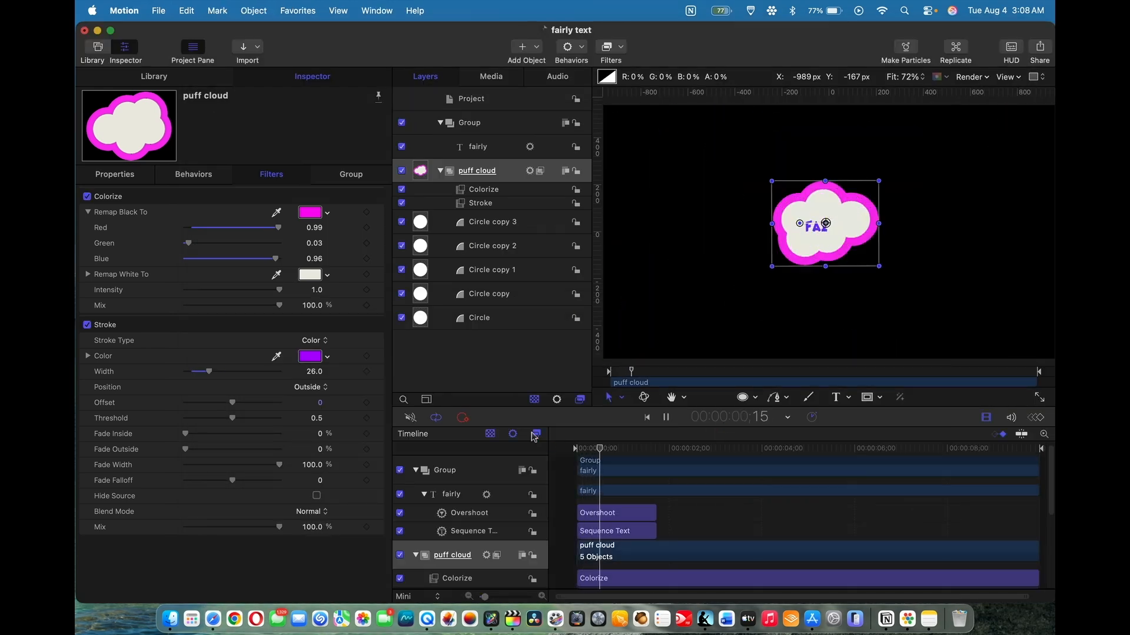
{"action": "key", "text": "space"}
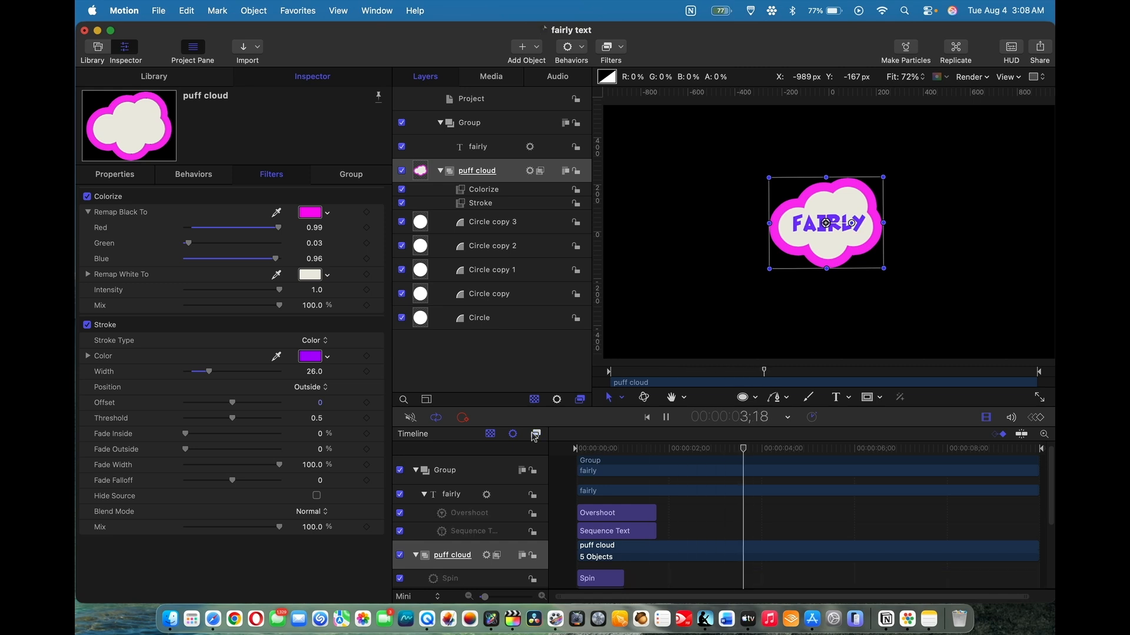
- Examine the fairly text layer's properties, behaviors, appearance and font formatting in the finished project
{"action": "left_click", "coordinate": [470, 144]}
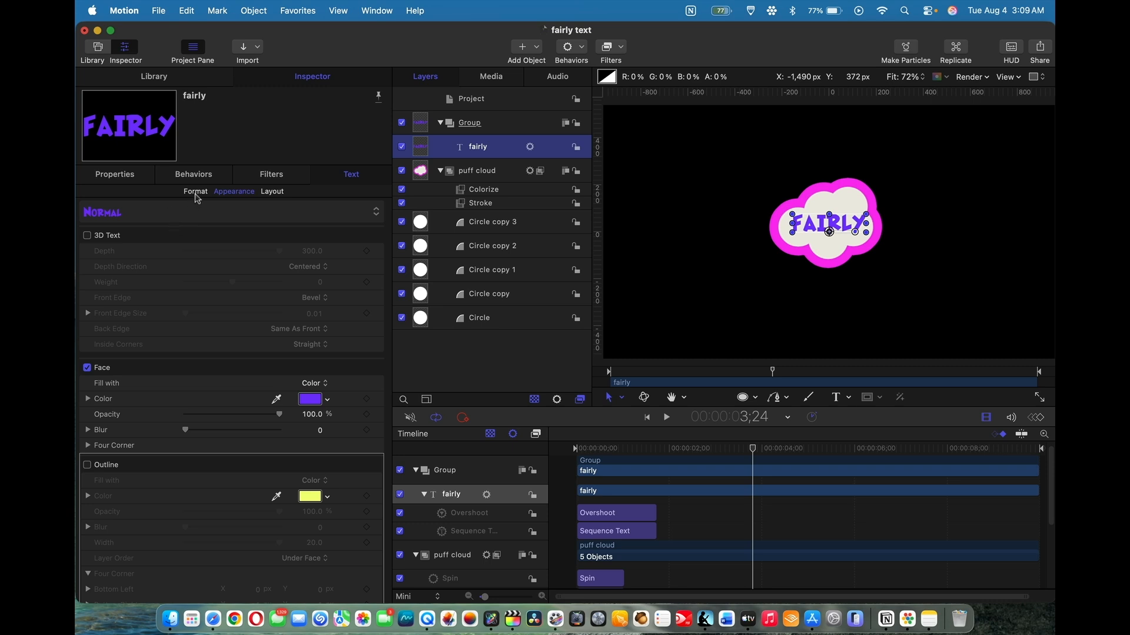
{"action": "left_click", "coordinate": [148, 178]}
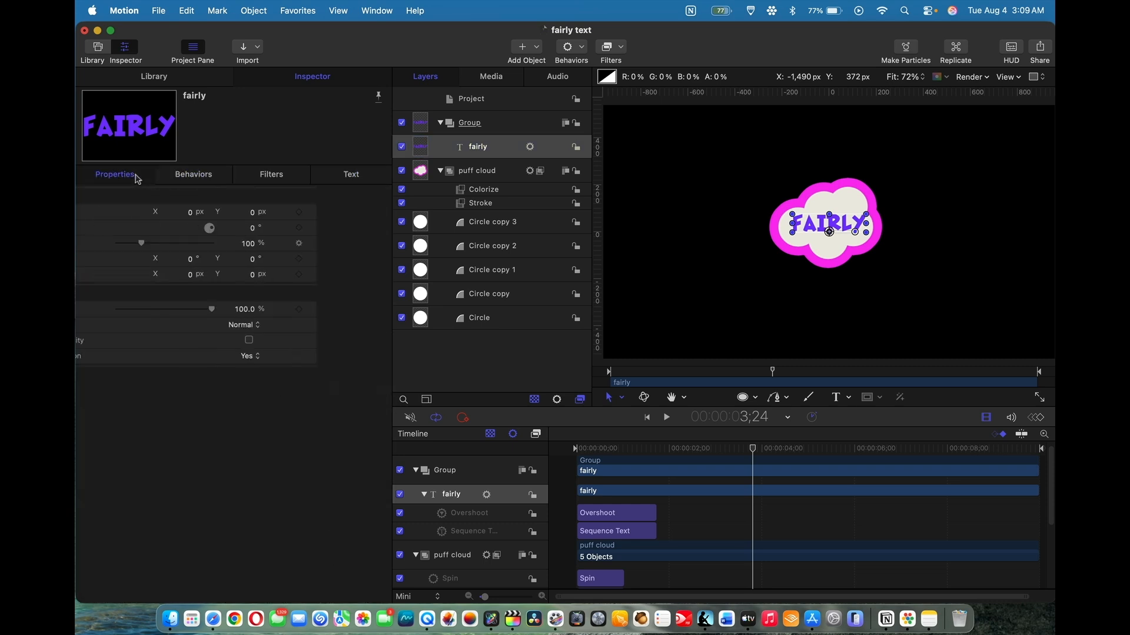
{"action": "left_click", "coordinate": [207, 177]}
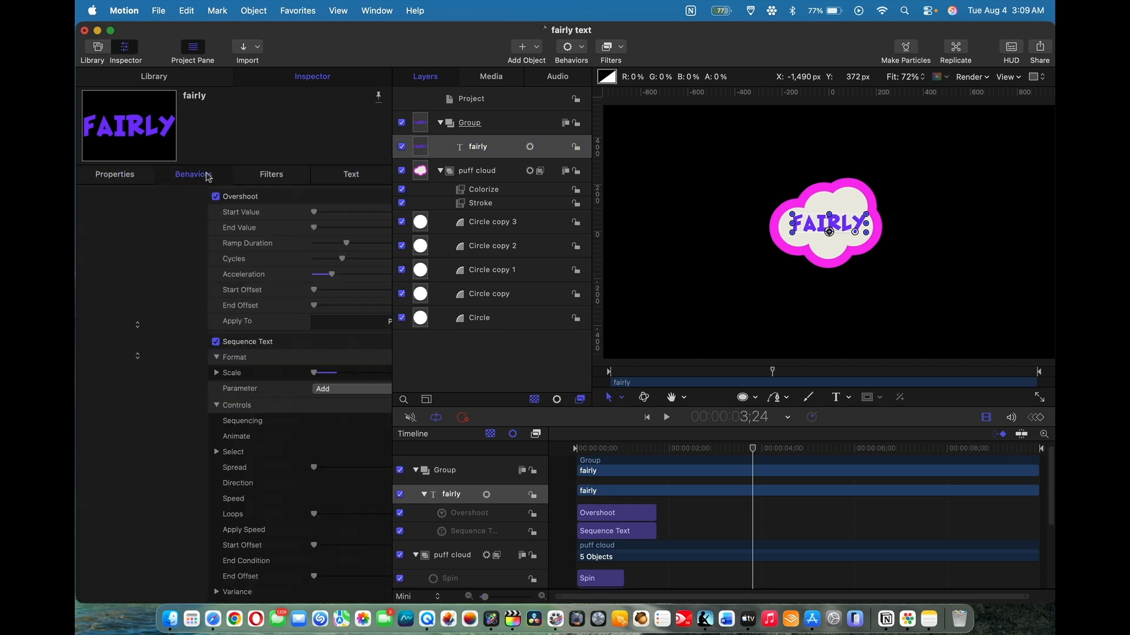
{"action": "left_click", "coordinate": [133, 180]}
{"action": "left_click", "coordinate": [349, 177]}
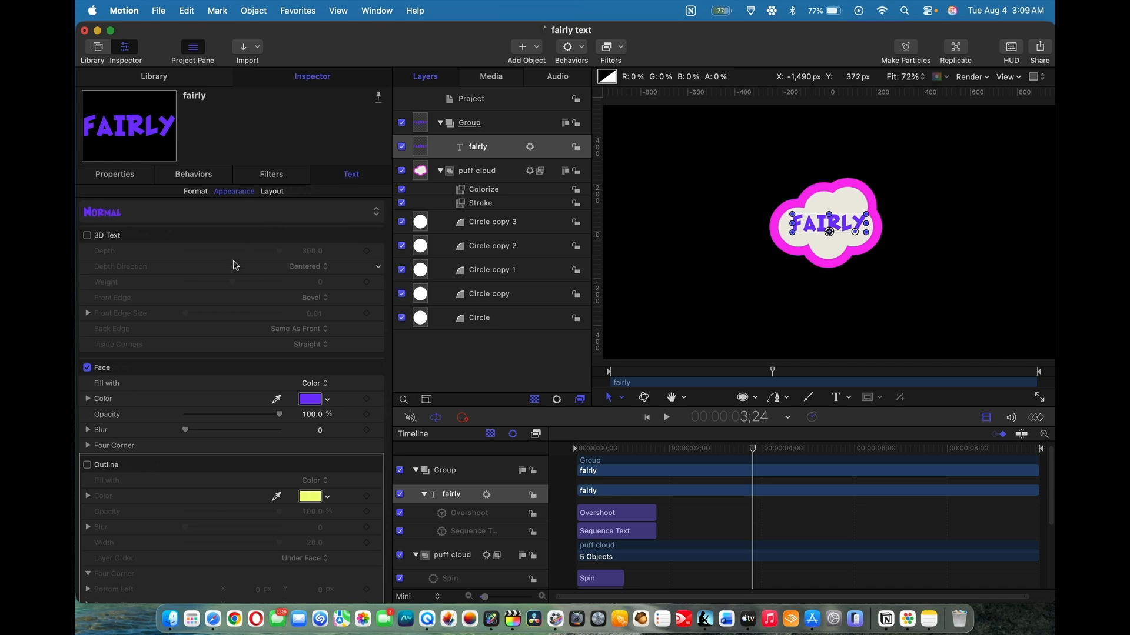
{"action": "left_click", "coordinate": [199, 191]}
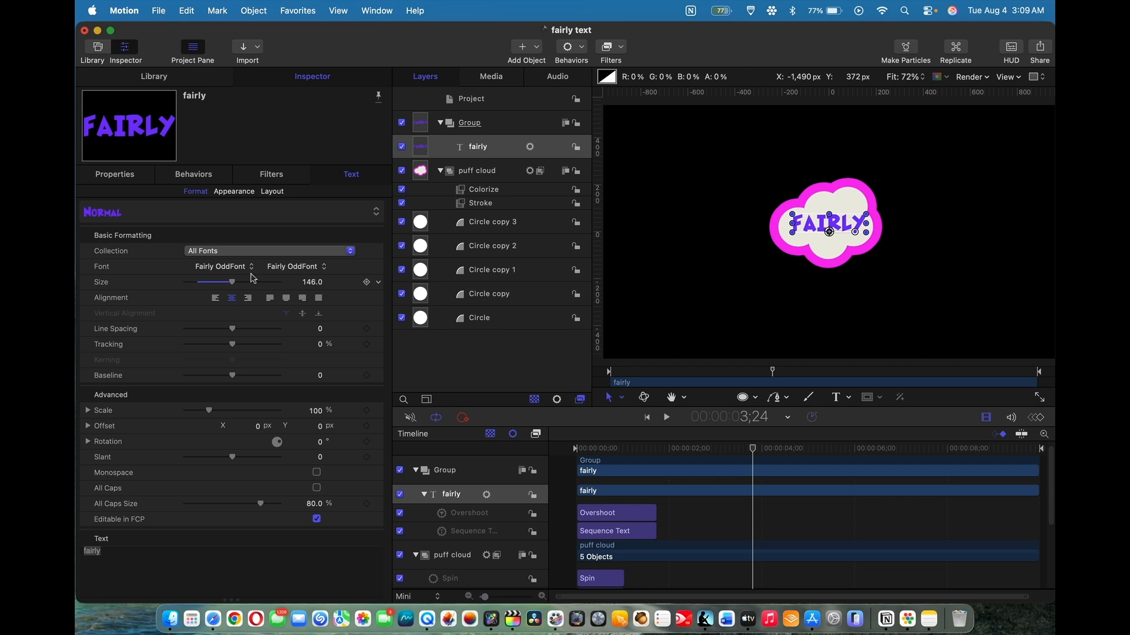
- Create a new blank Final Cut Title project with the Broadcast HD 1080 preset, 29.97 fps and a 10-second duration
{"action": "left_click", "coordinate": [136, 17]}
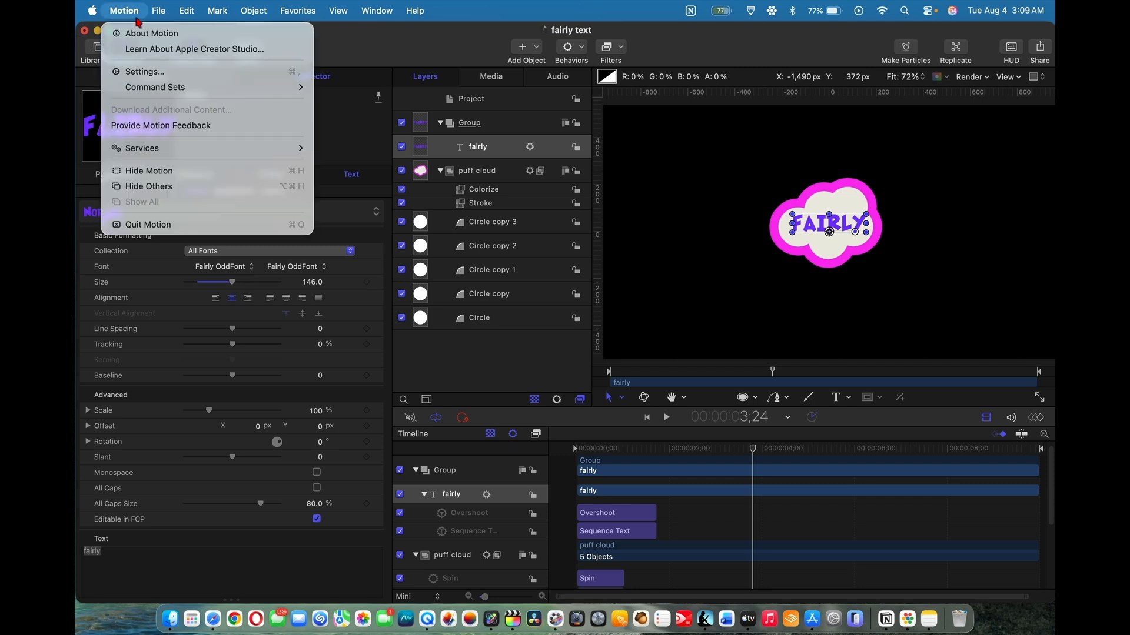
{"action": "mouse_move", "coordinate": [162, 14]}
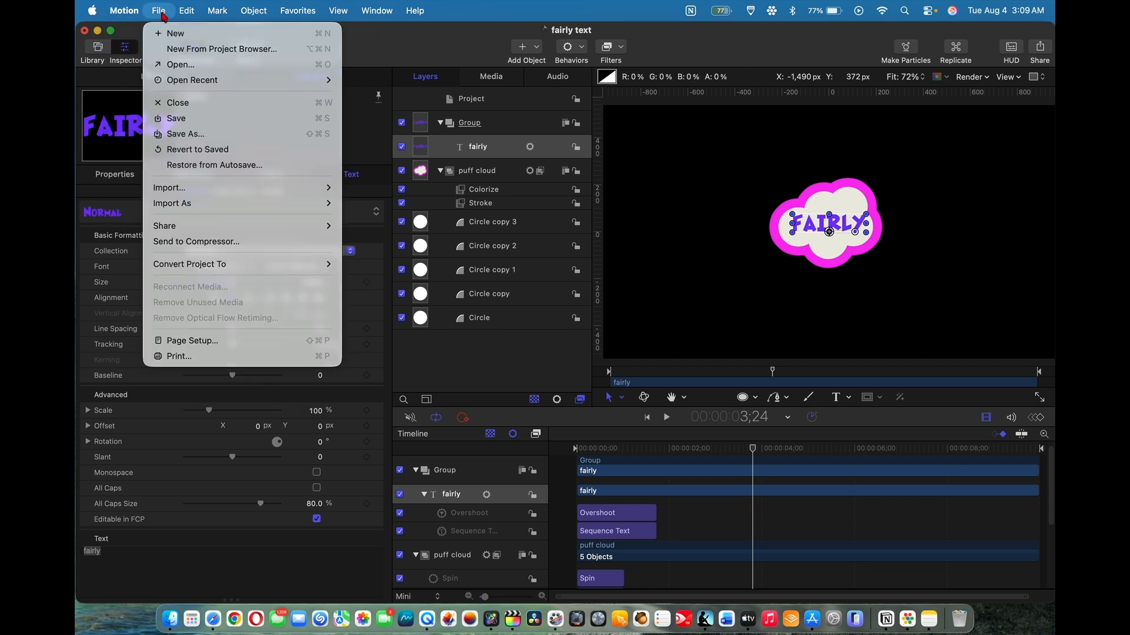
{"action": "left_click", "coordinate": [186, 53]}
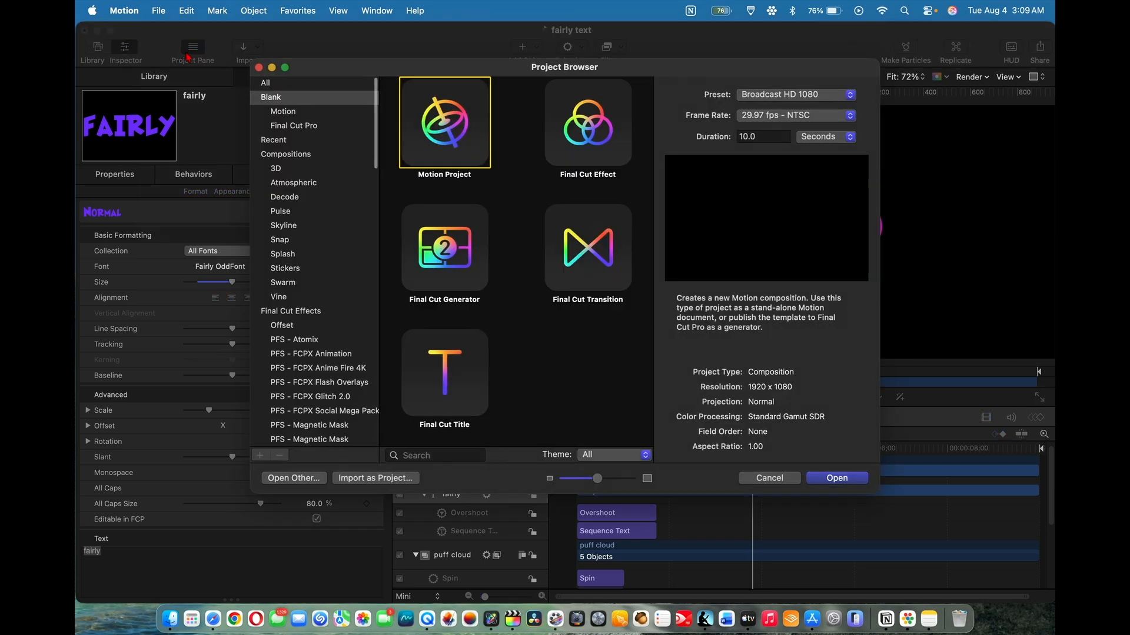
{"action": "left_click", "coordinate": [435, 360]}
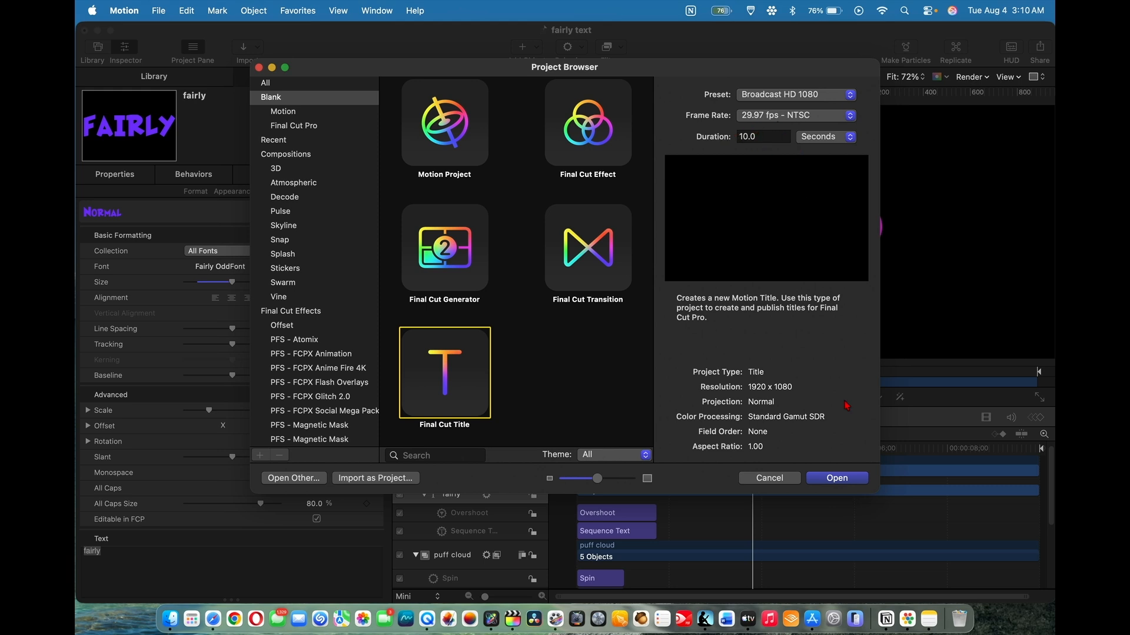
{"action": "left_click", "coordinate": [848, 480]}
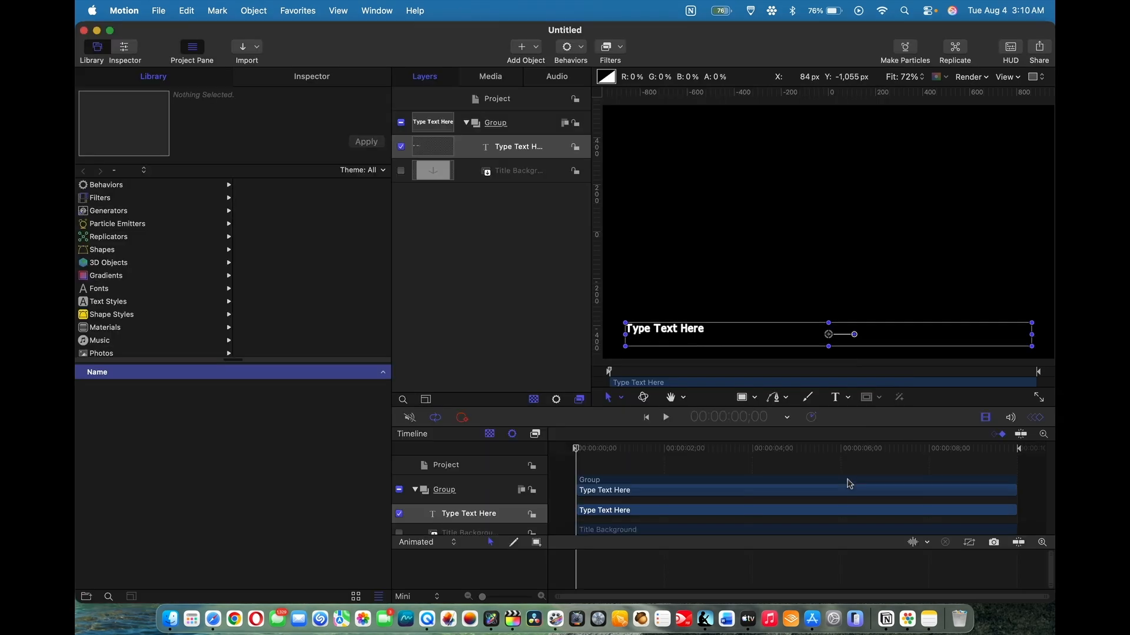
- Delete the default Type Text Here and Title Background layers from the group
{"action": "left_click", "coordinate": [530, 178]}
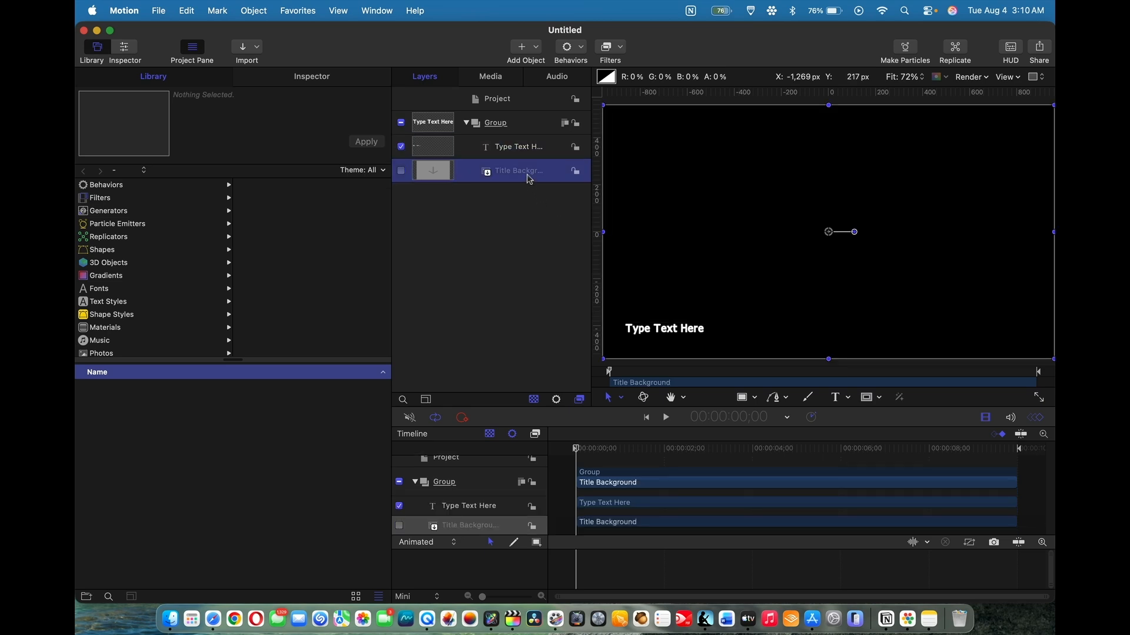
{"action": "left_click", "coordinate": [524, 155]}
{"action": "left_click", "coordinate": [525, 173]}
{"action": "left_click", "coordinate": [526, 153], "text": "shift"}
{"action": "key", "text": "Delete"}
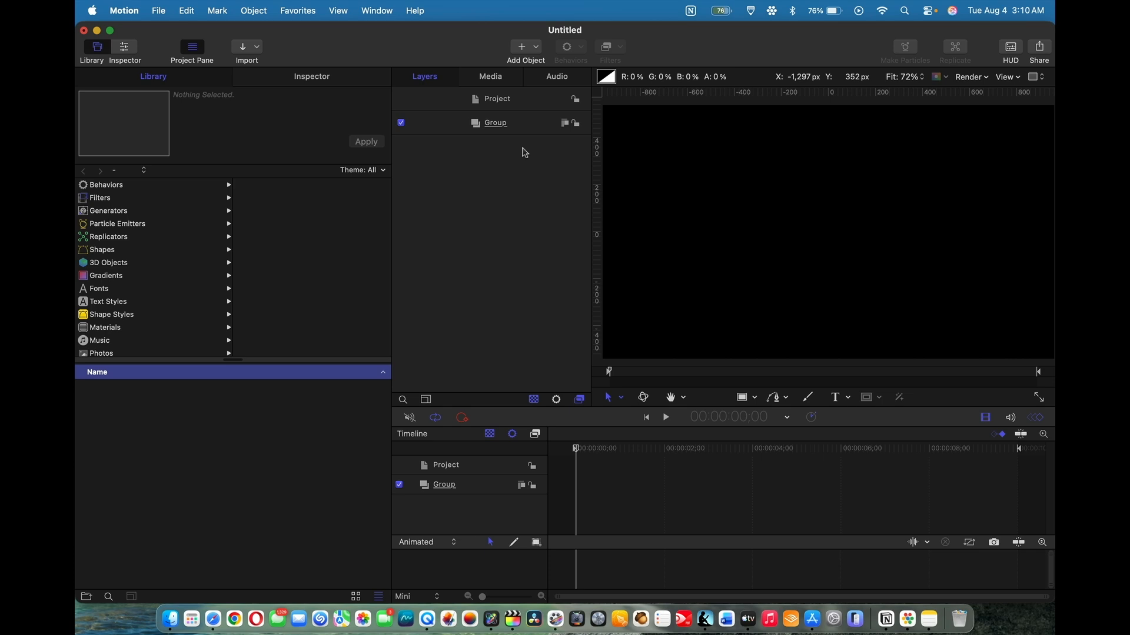
- Add a text object reading "fairly" near the middle of the canvas
{"action": "left_click", "coordinate": [844, 405]}
{"action": "left_click", "coordinate": [779, 212]}
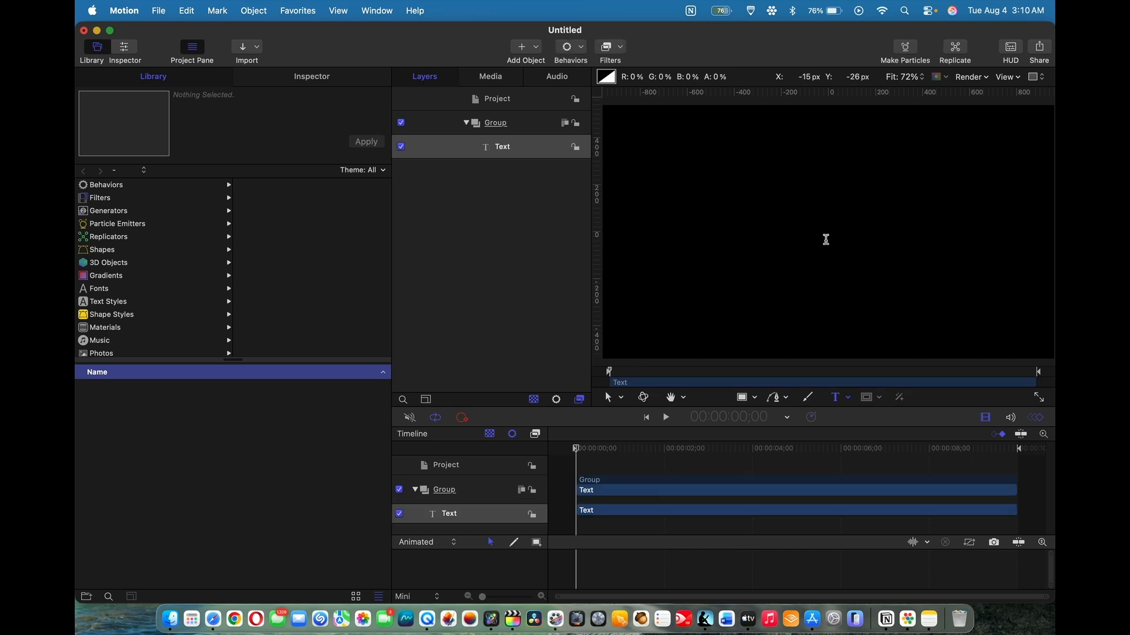
{"action": "type", "text": "fairly"}
- Format the fairly text with the Fairly OddFont font at size 123
{"action": "left_click", "coordinate": [330, 79]}
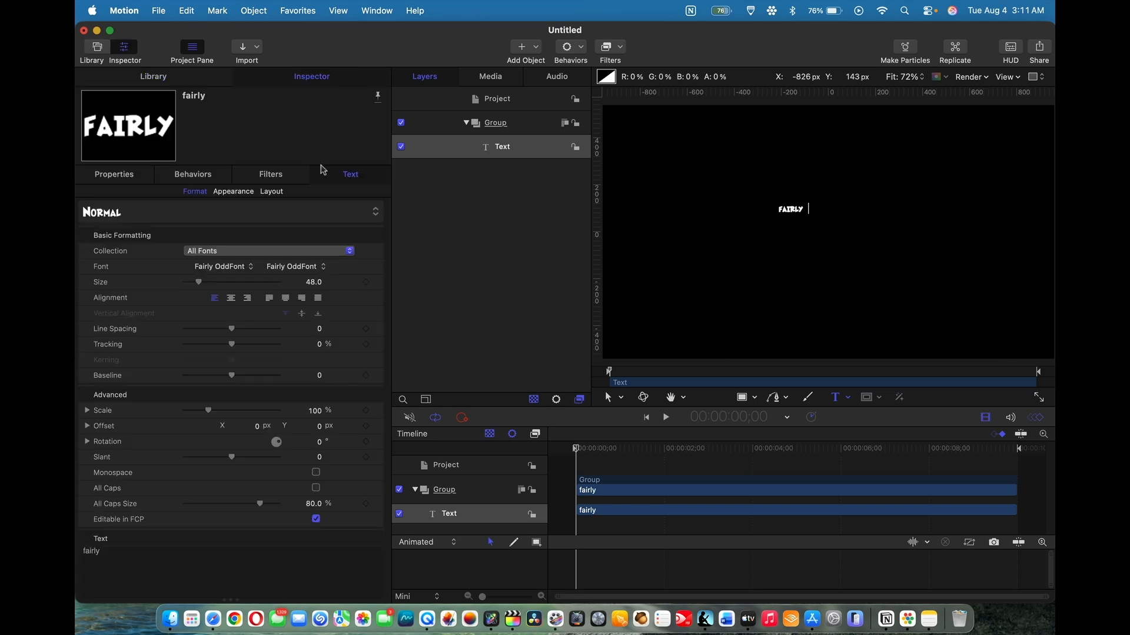
{"action": "left_click", "coordinate": [212, 269]}
{"action": "left_click", "coordinate": [238, 268]}
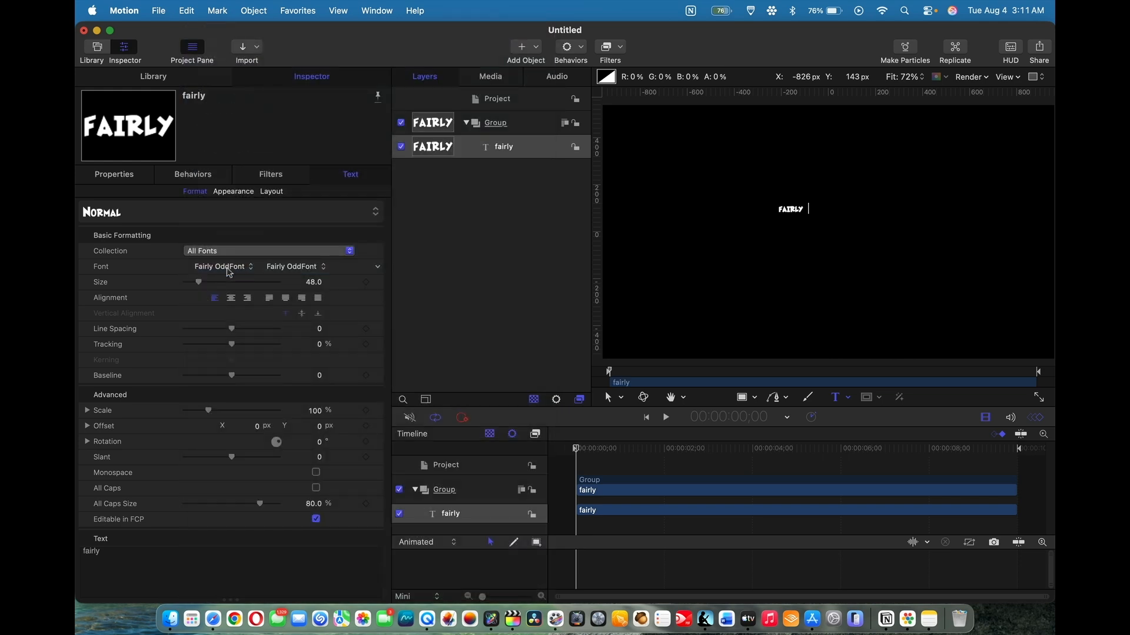
{"action": "left_click_drag", "start_coordinate": [198, 283], "coordinate": [223, 289]}
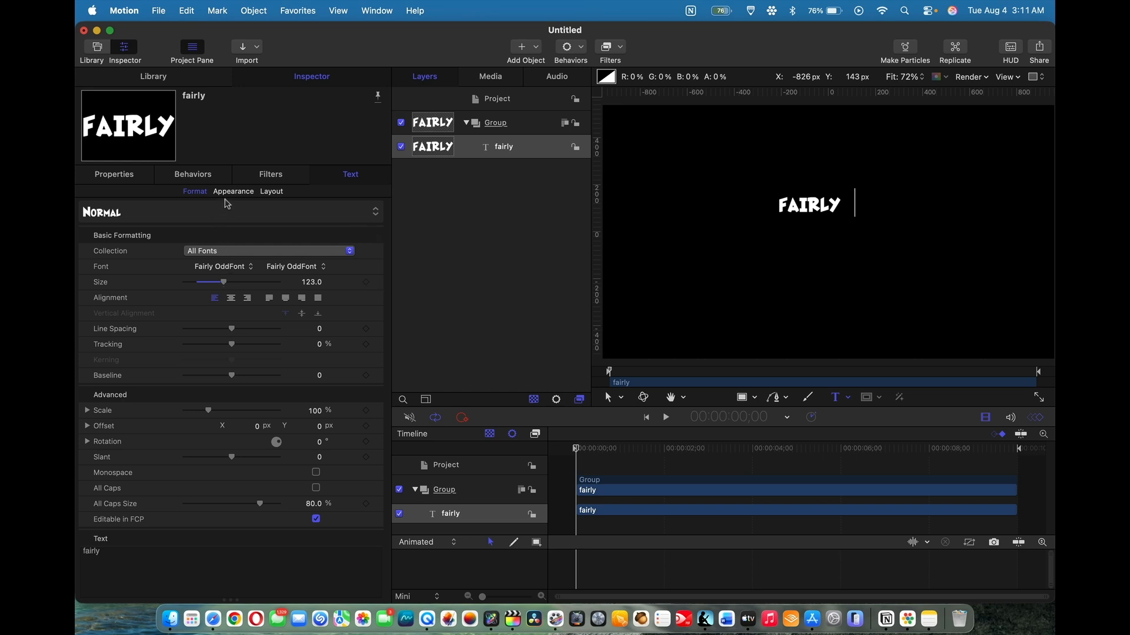
- Reset the fairly text's position to 0, 0 and centre its alignment
{"action": "left_click", "coordinate": [138, 180]}
{"action": "left_click", "coordinate": [378, 212]}
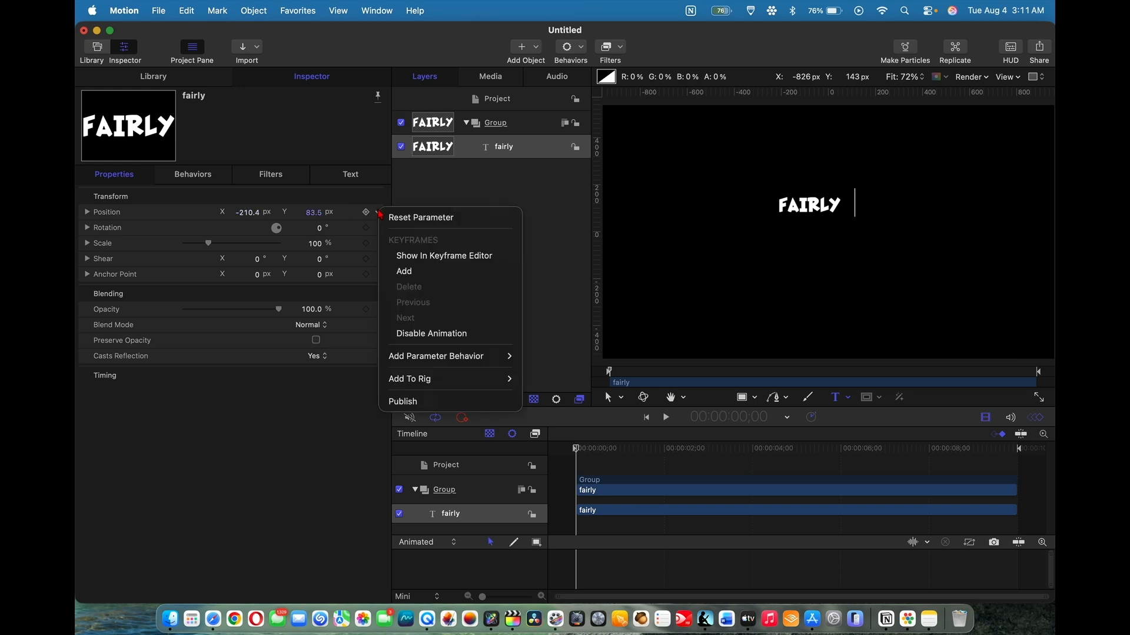
{"action": "left_click", "coordinate": [399, 217]}
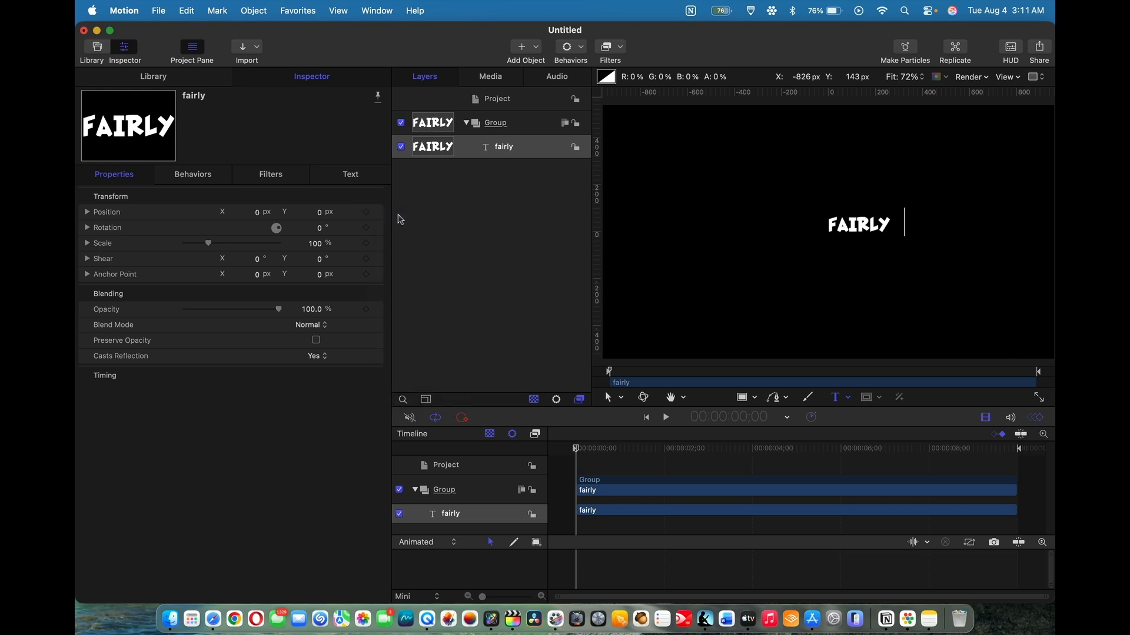
{"action": "left_click", "coordinate": [347, 176]}
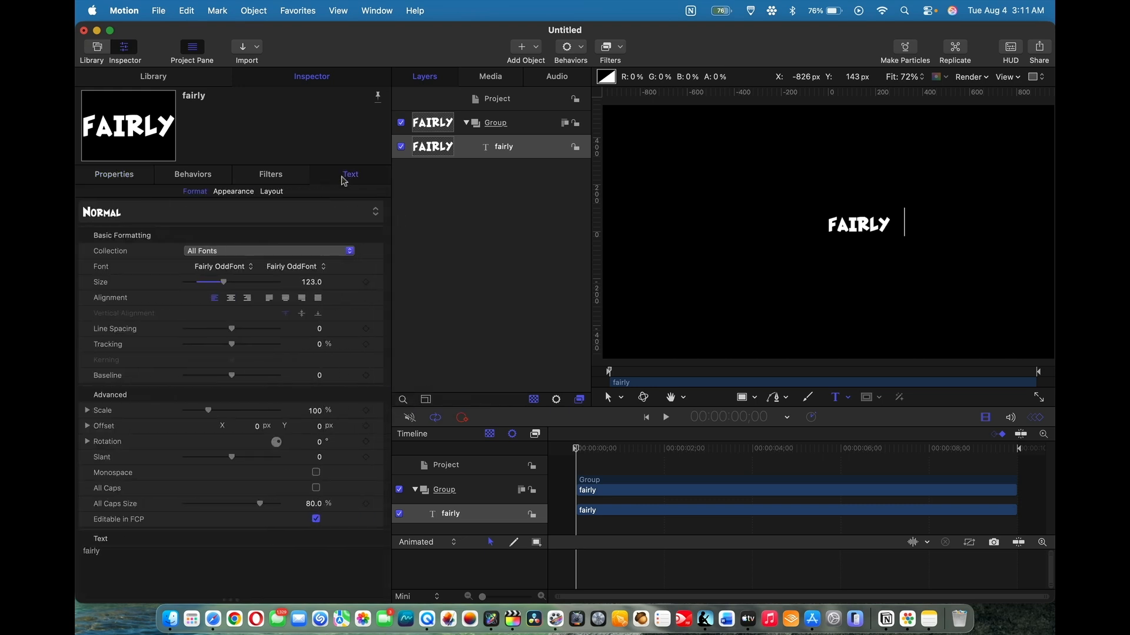
{"action": "left_click", "coordinate": [231, 299]}
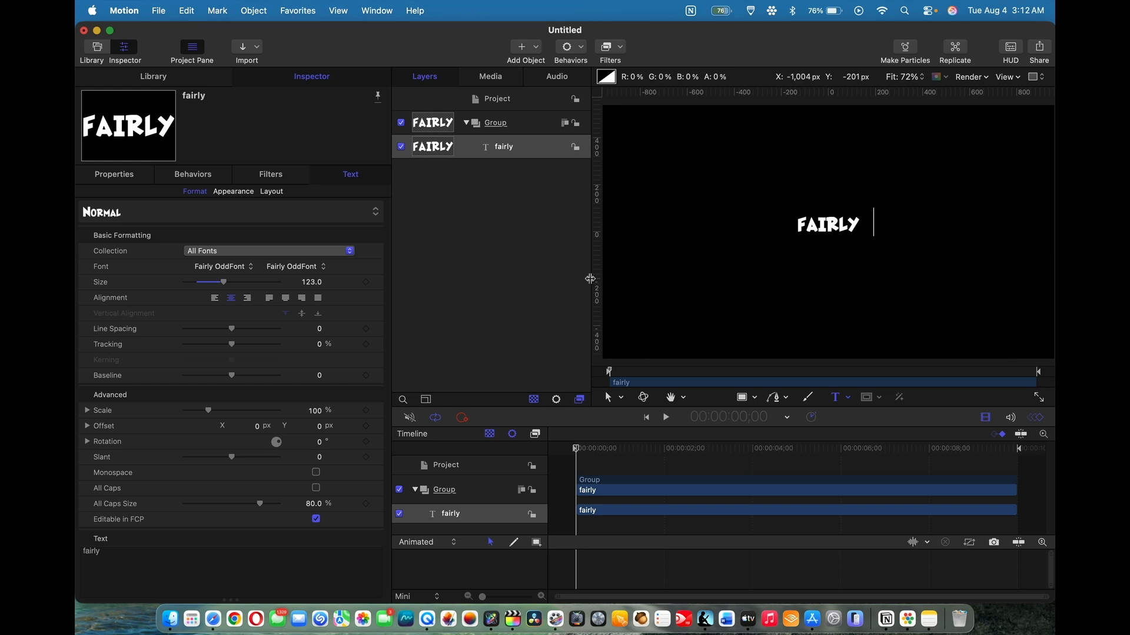
- Change the fairly text's face color to light purple using the color wheel
{"action": "left_click", "coordinate": [240, 194]}
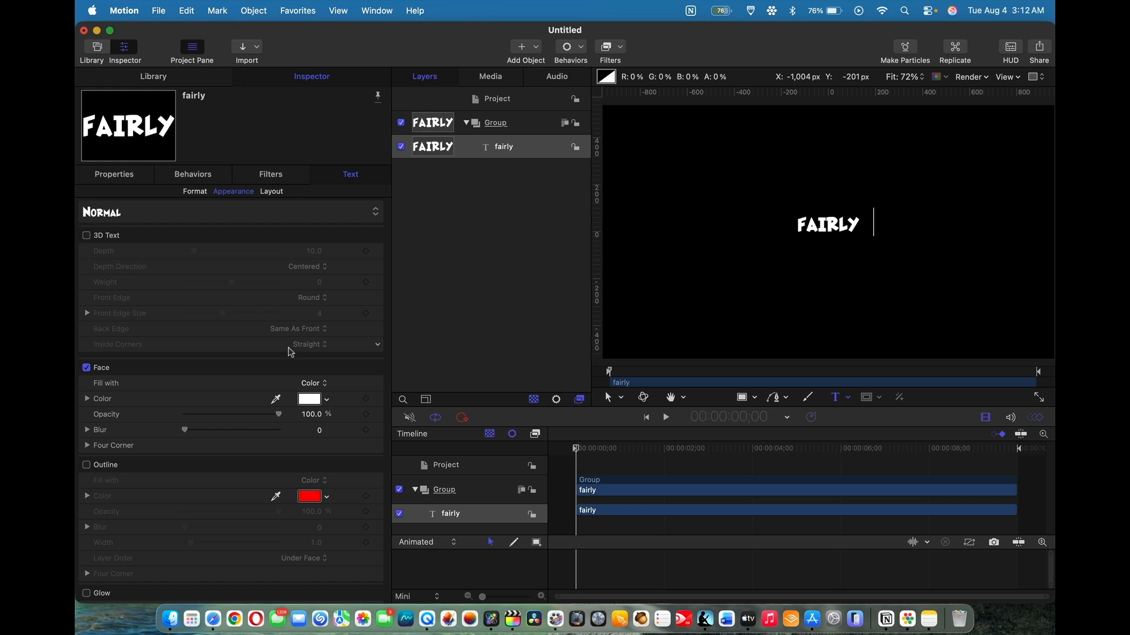
{"action": "left_click", "coordinate": [310, 400]}
{"action": "left_click_drag", "start_coordinate": [469, 357], "coordinate": [458, 387]}
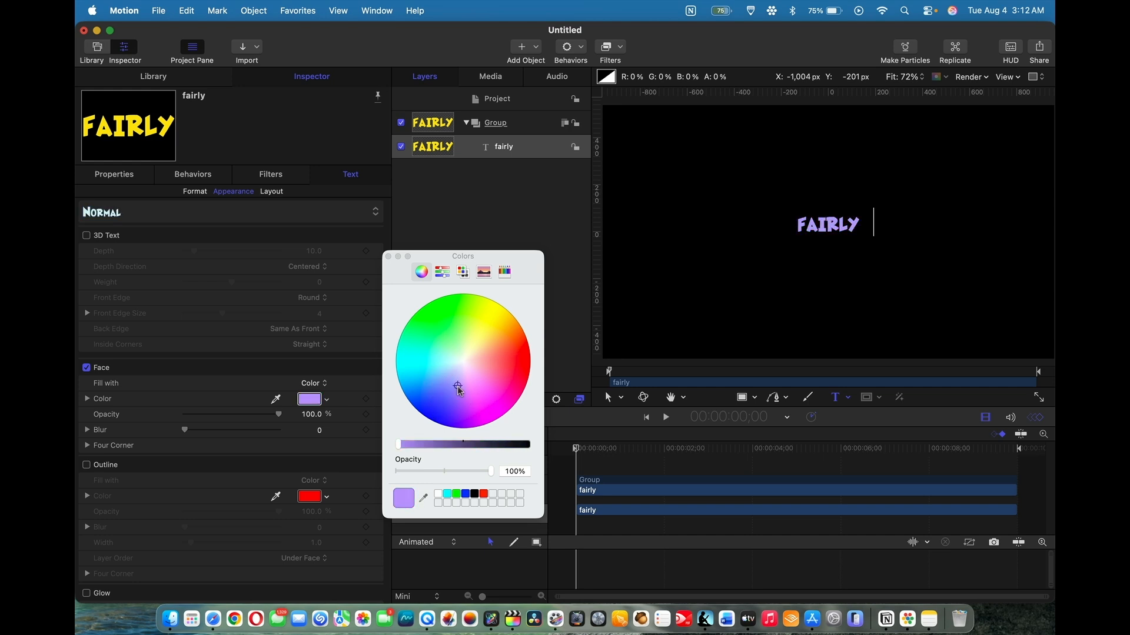
{"action": "left_click", "coordinate": [388, 257]}
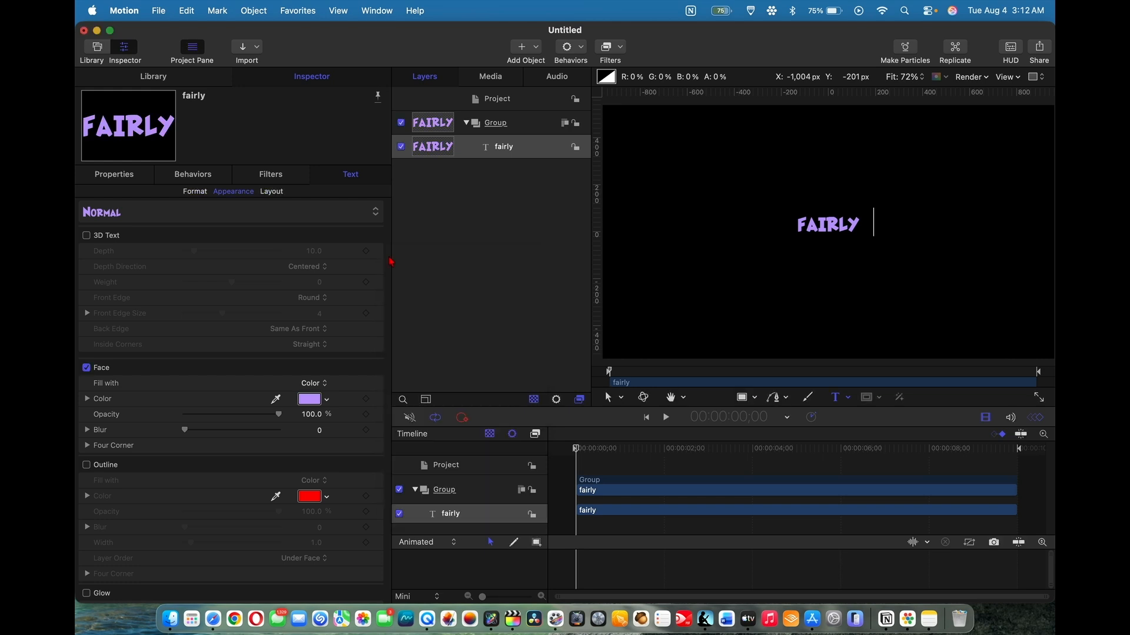
- Enable 3D Text on the fairly text with a depth of 300 and a Bevel front edge
{"action": "left_click", "coordinate": [87, 235]}
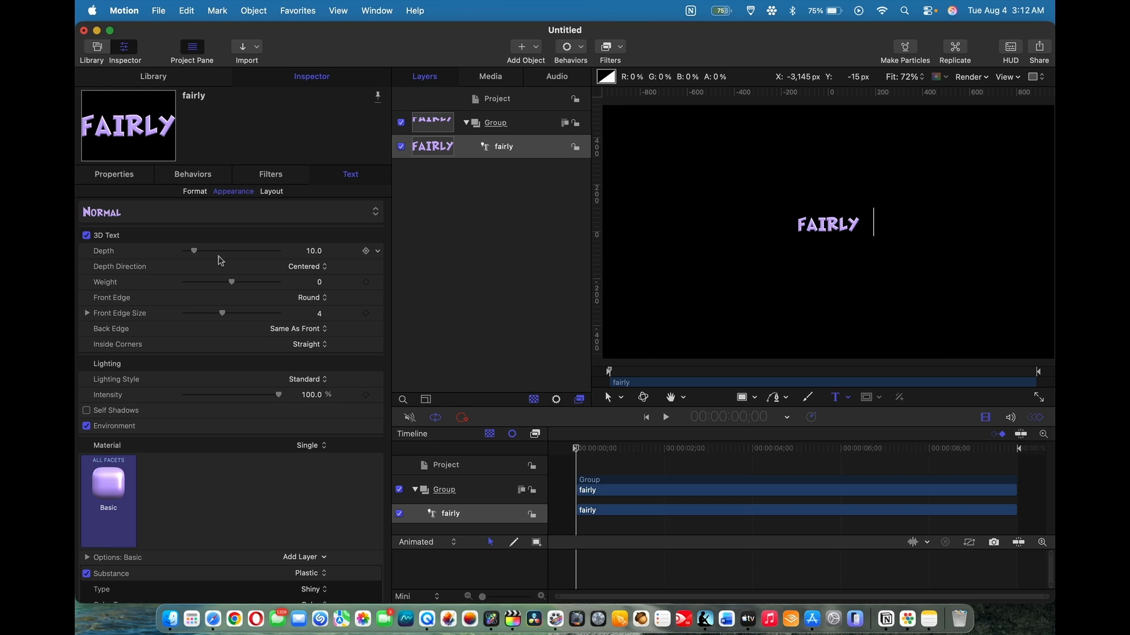
{"action": "left_click", "coordinate": [313, 252]}
{"action": "type", "text": "300"}
{"action": "key", "text": "Return"}
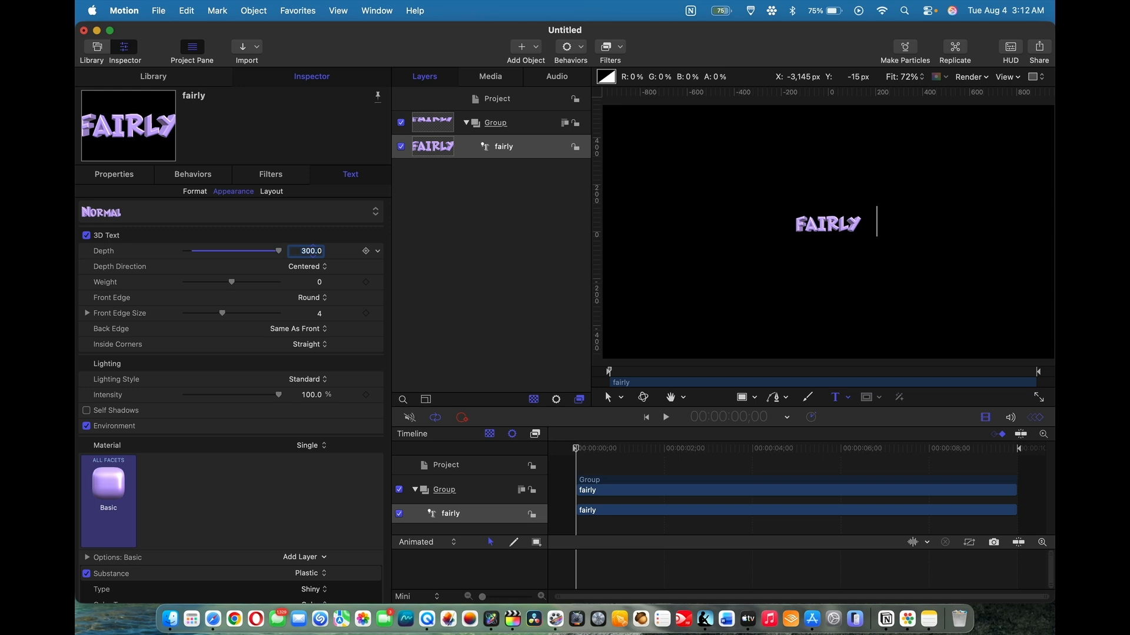
{"action": "left_click", "coordinate": [308, 298]}
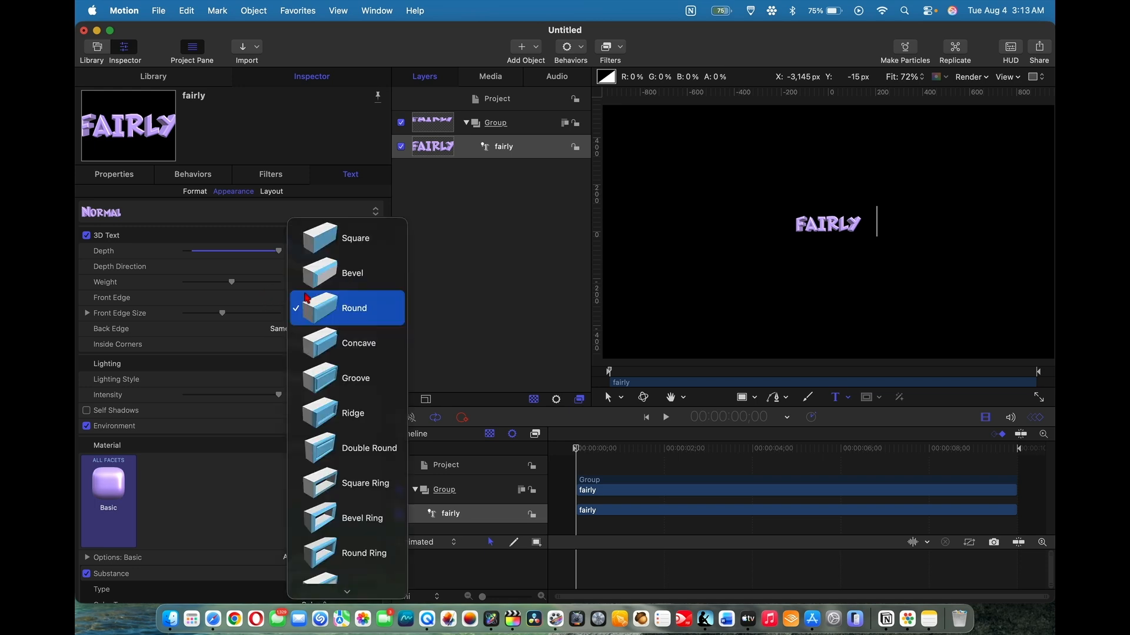
{"action": "left_click", "coordinate": [319, 278]}
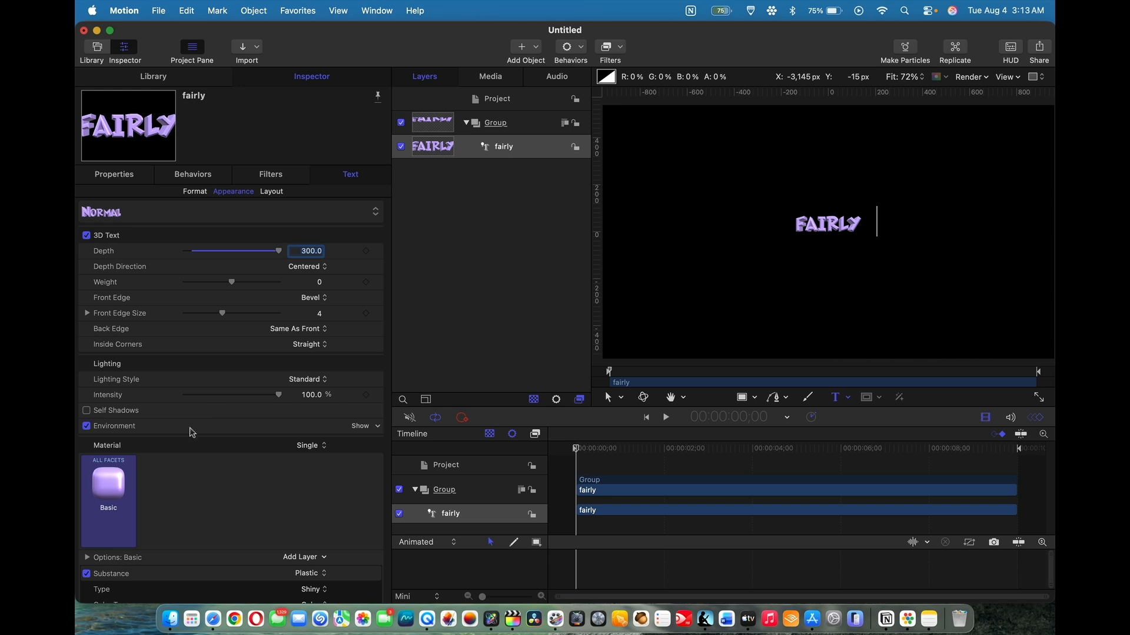
- Set the fairly text's 3D material to Multiple, keeping Plastic as the front facet's substance
{"action": "left_click", "coordinate": [312, 445]}
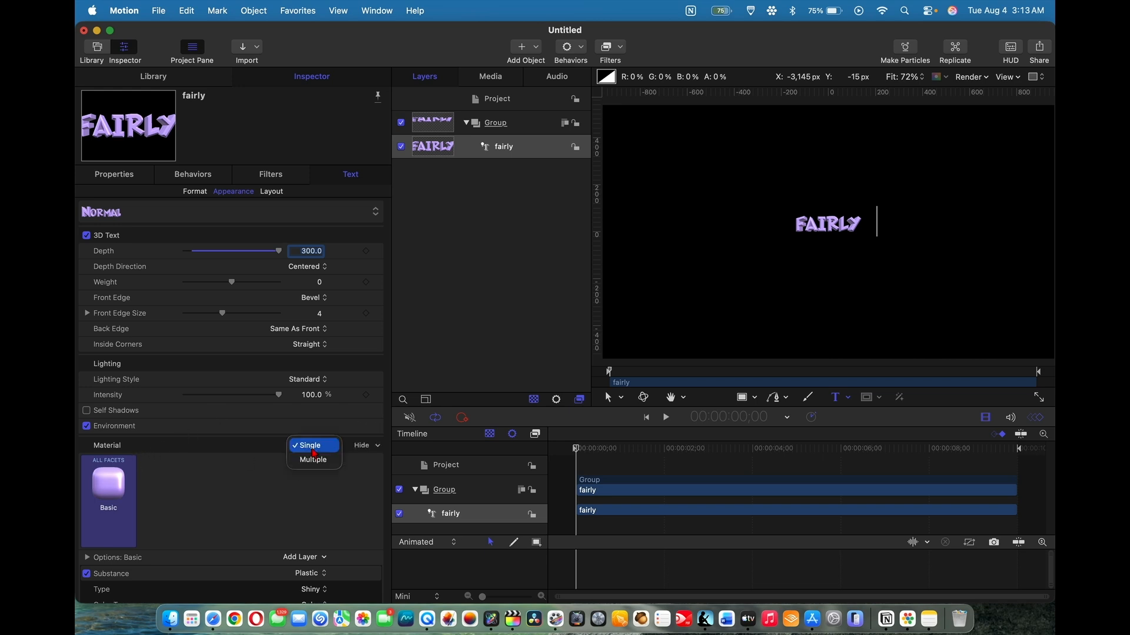
{"action": "left_click", "coordinate": [315, 458]}
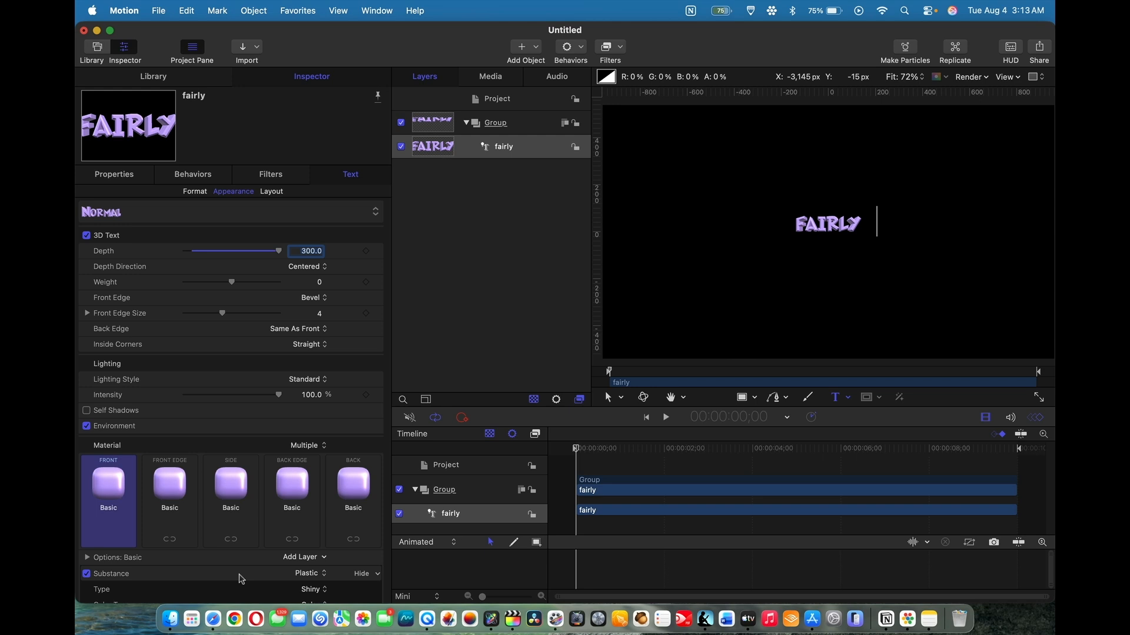
{"action": "scroll", "coordinate": [241, 579], "scroll_direction": "down", "scroll_amount": 1}
{"action": "left_click", "coordinate": [303, 564]}
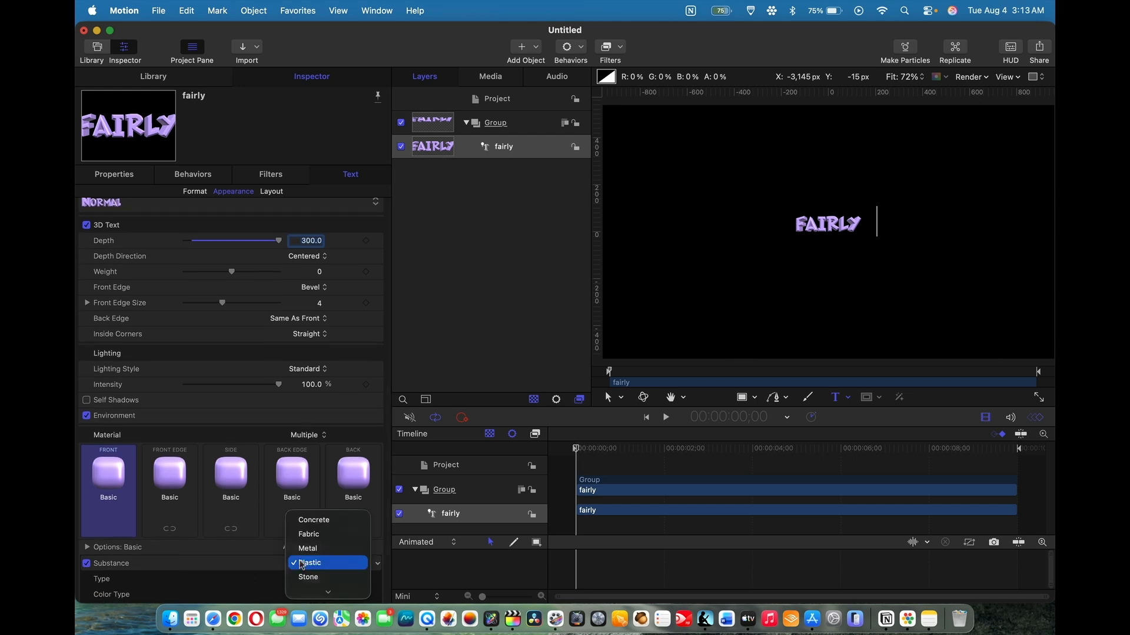
{"action": "left_click", "coordinate": [259, 568]}
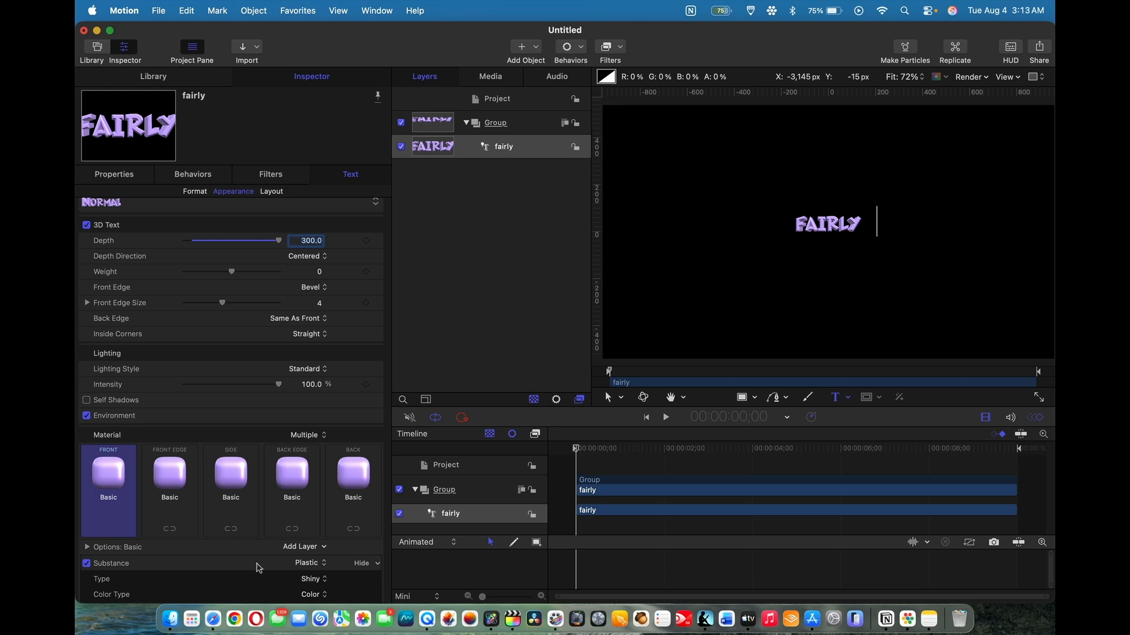
- Recolor the front facet of the fairly text pinkish red on the color wheel, then select the Front Edge facet
{"action": "scroll", "coordinate": [259, 566], "scroll_direction": "down", "scroll_amount": 3}
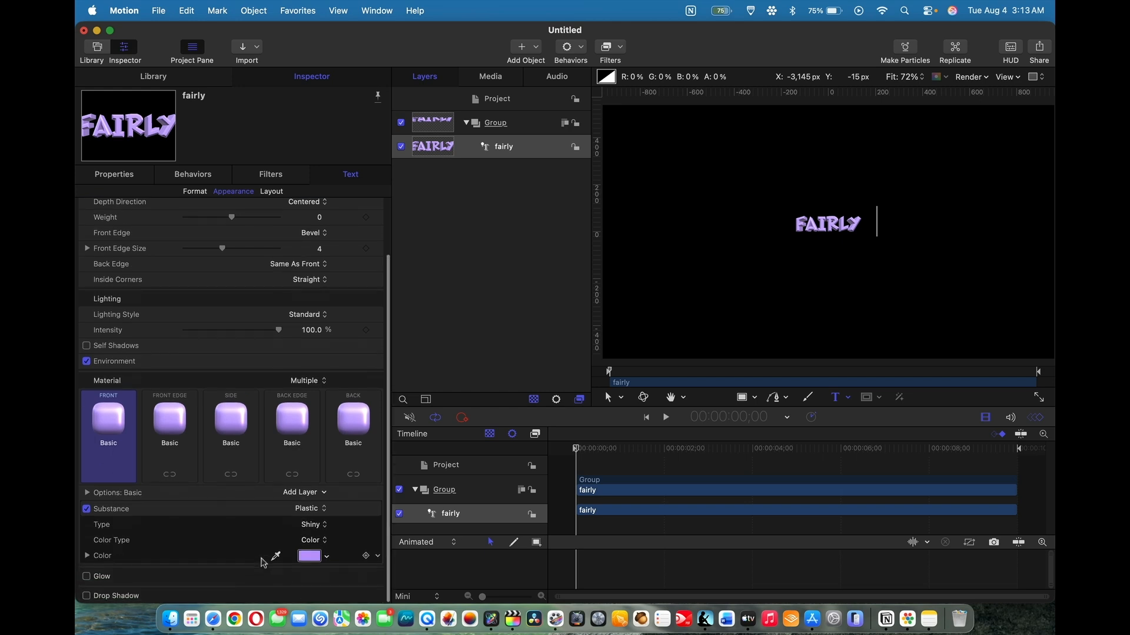
{"action": "left_click", "coordinate": [311, 557]}
{"action": "left_click", "coordinate": [459, 381]}
{"action": "left_click_drag", "start_coordinate": [461, 383], "coordinate": [515, 375]}
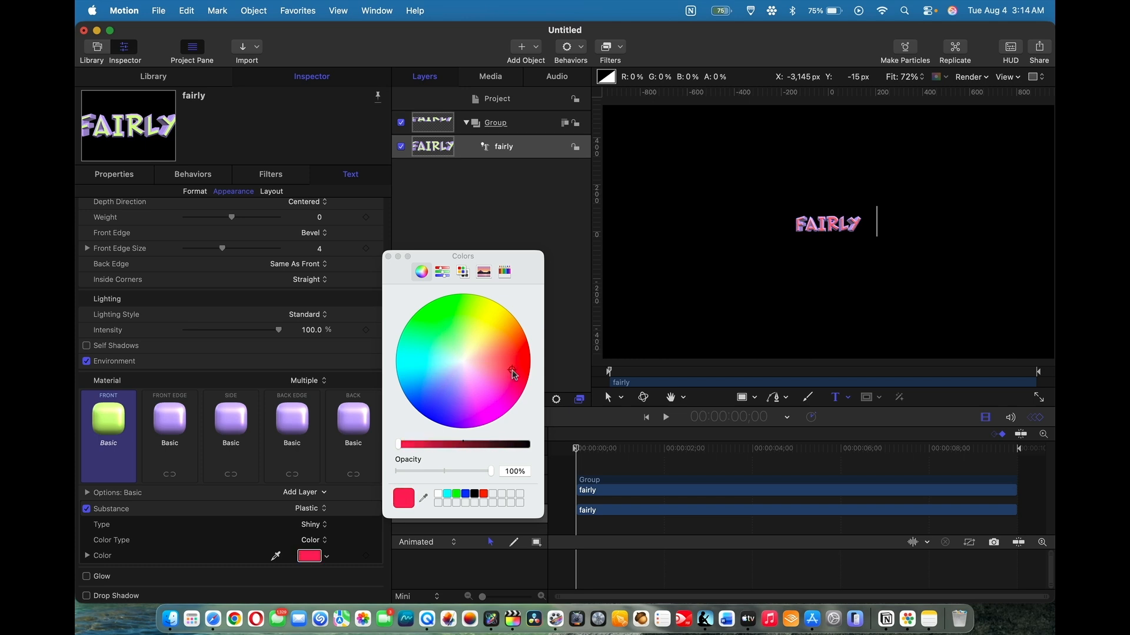
{"action": "left_click", "coordinate": [388, 256]}
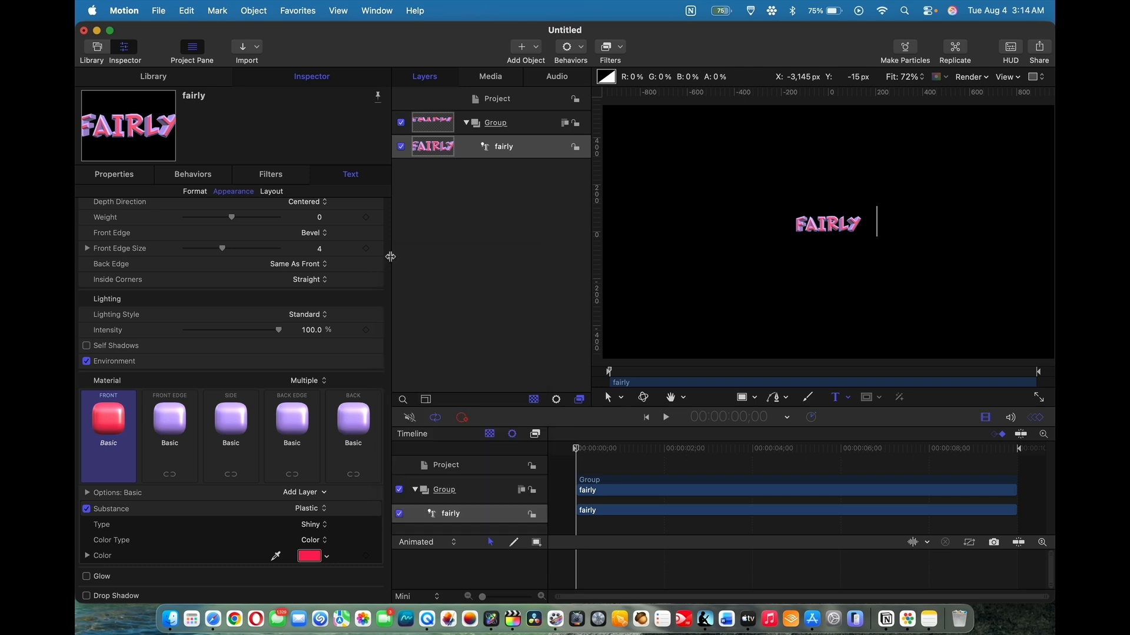
{"action": "left_click", "coordinate": [194, 410]}
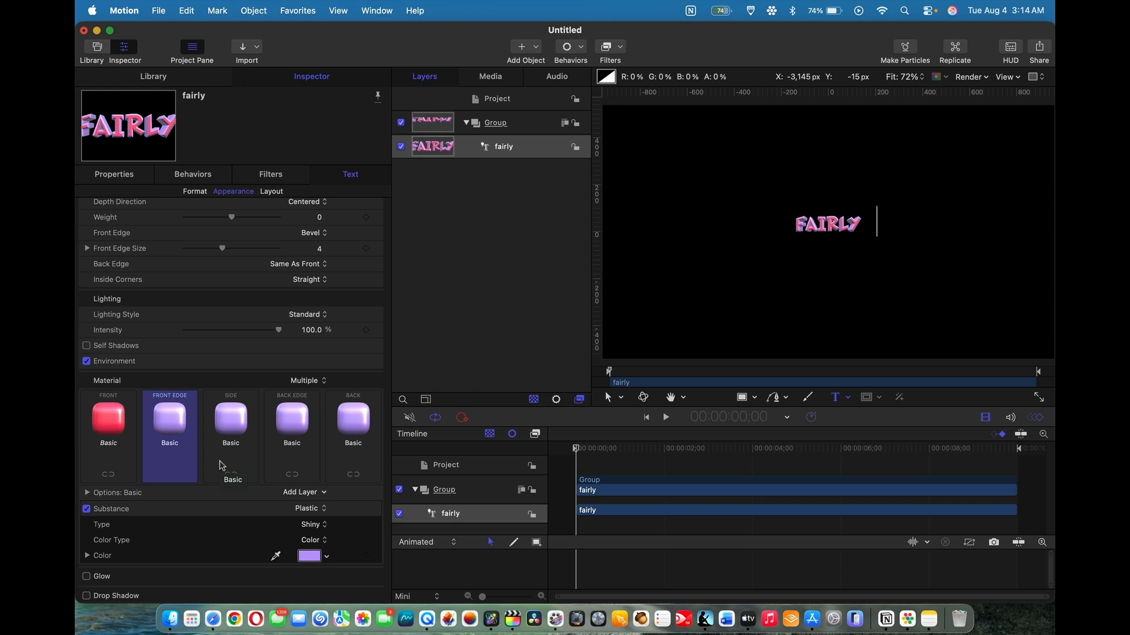
- Add a Sequence Text behavior to the fairly text
{"action": "left_click", "coordinate": [521, 151]}
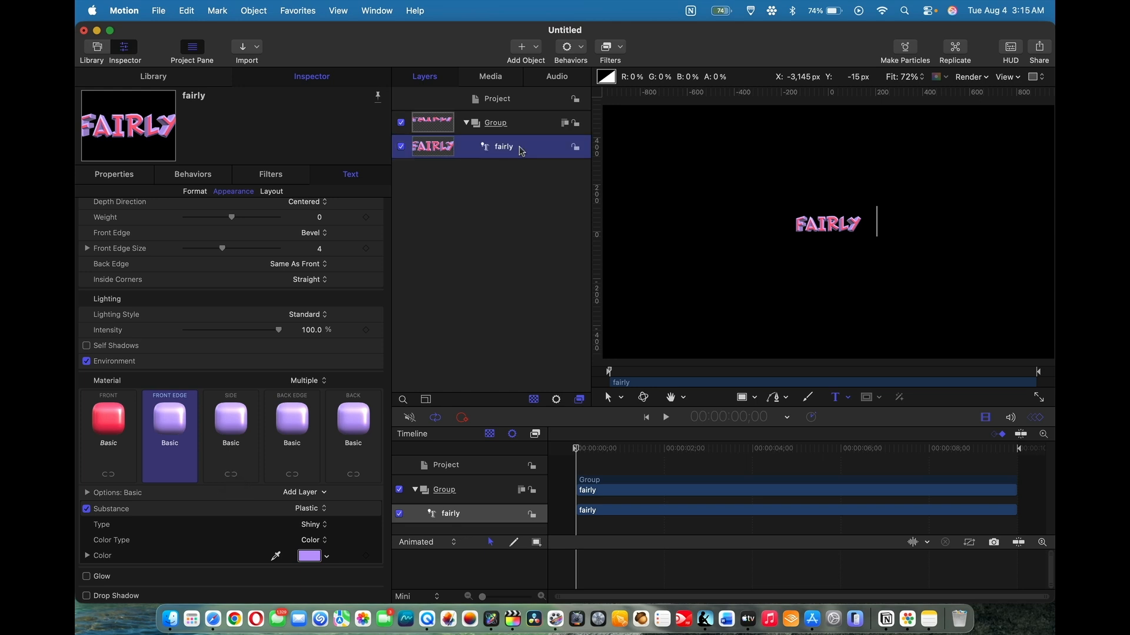
{"action": "left_click", "coordinate": [584, 49]}
{"action": "mouse_move", "coordinate": [598, 131]}
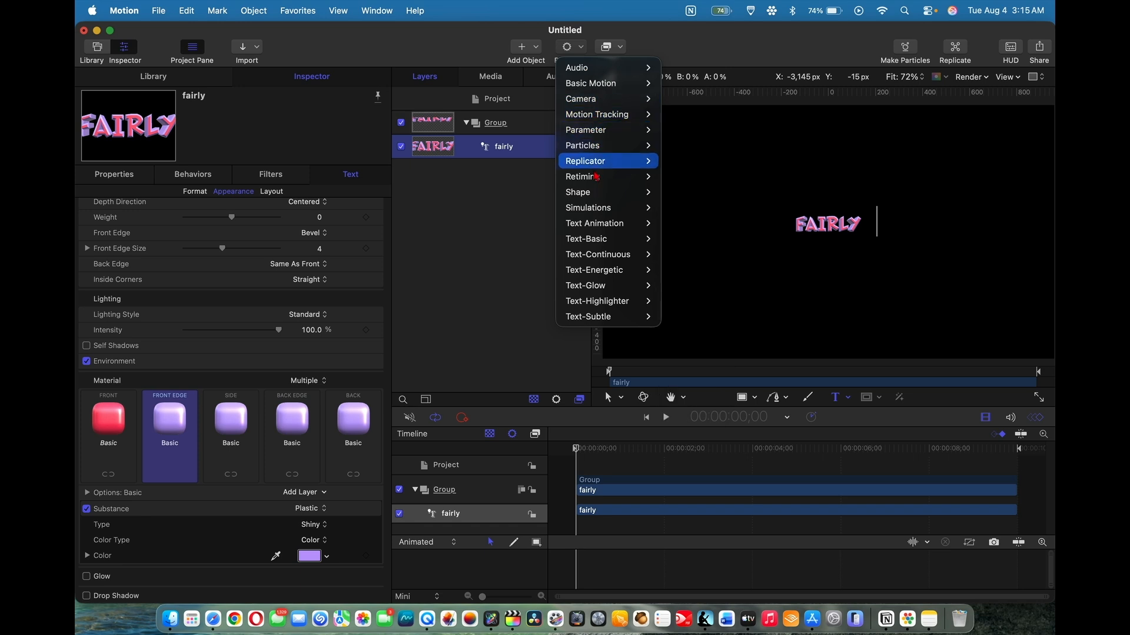
{"action": "mouse_move", "coordinate": [593, 228]}
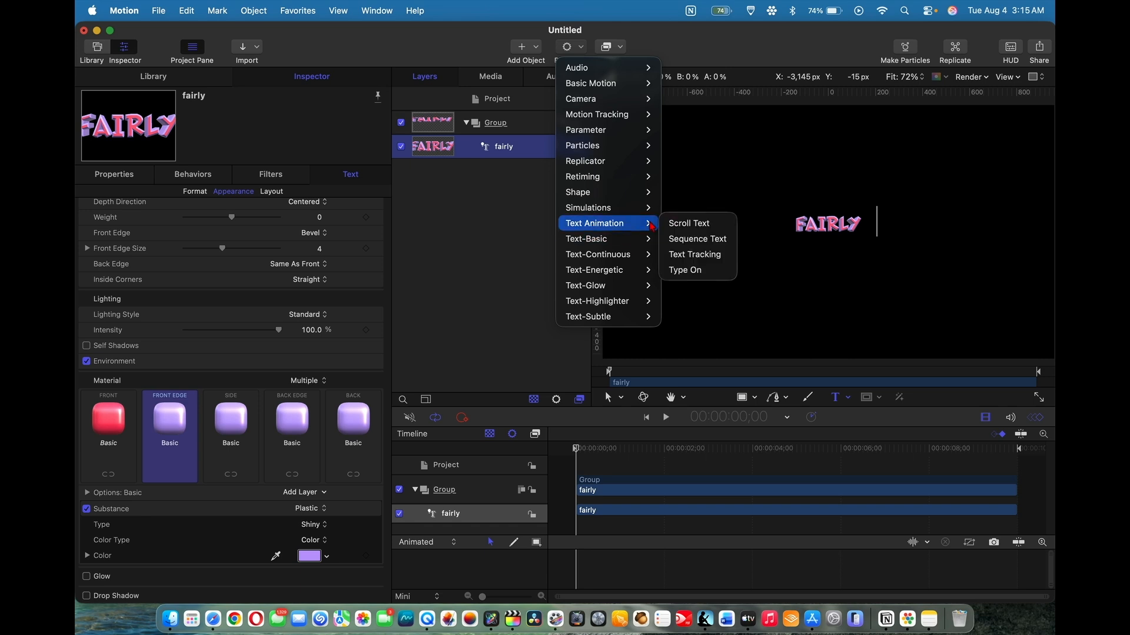
{"action": "left_click", "coordinate": [685, 242]}
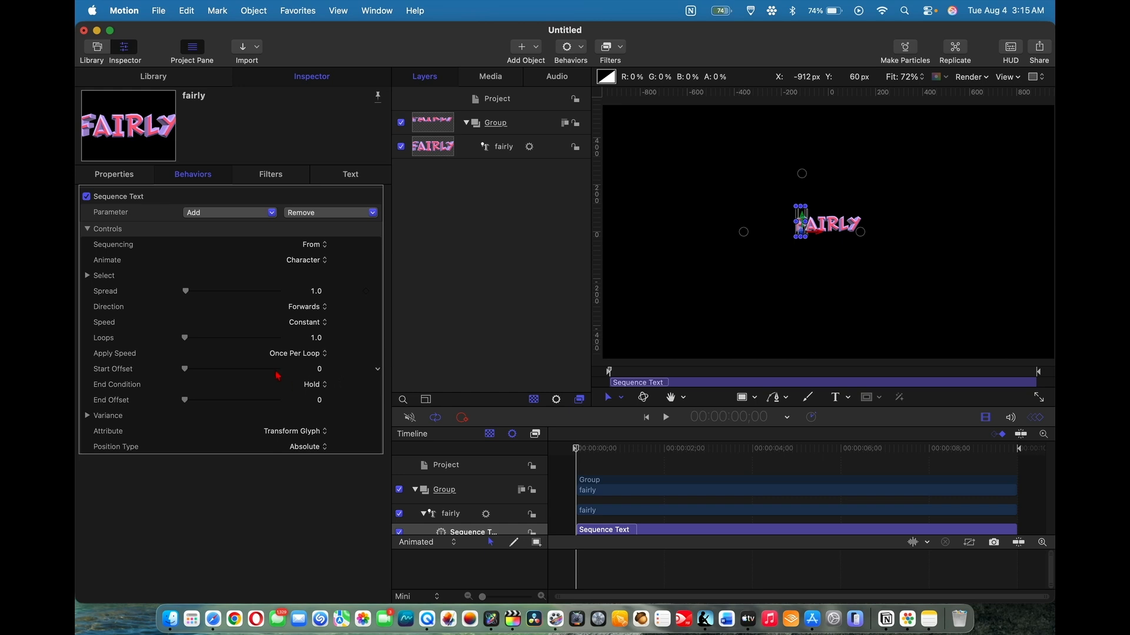
- Add the Scale format parameter to the Sequence Text behavior and set it to 0%
{"action": "left_click", "coordinate": [240, 215]}
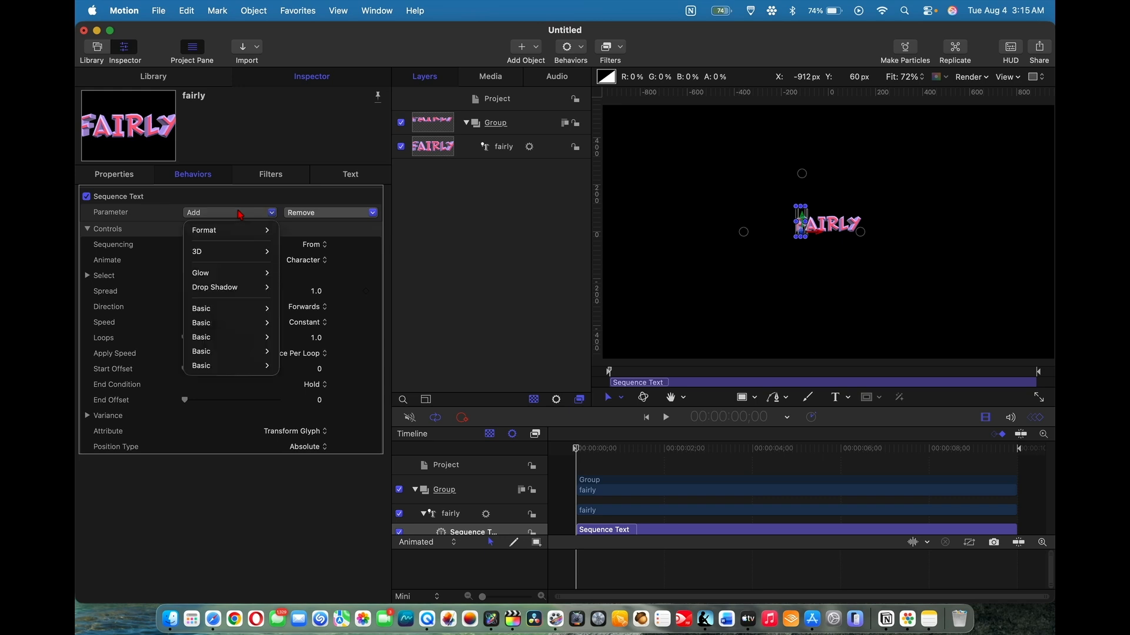
{"action": "mouse_move", "coordinate": [240, 236]}
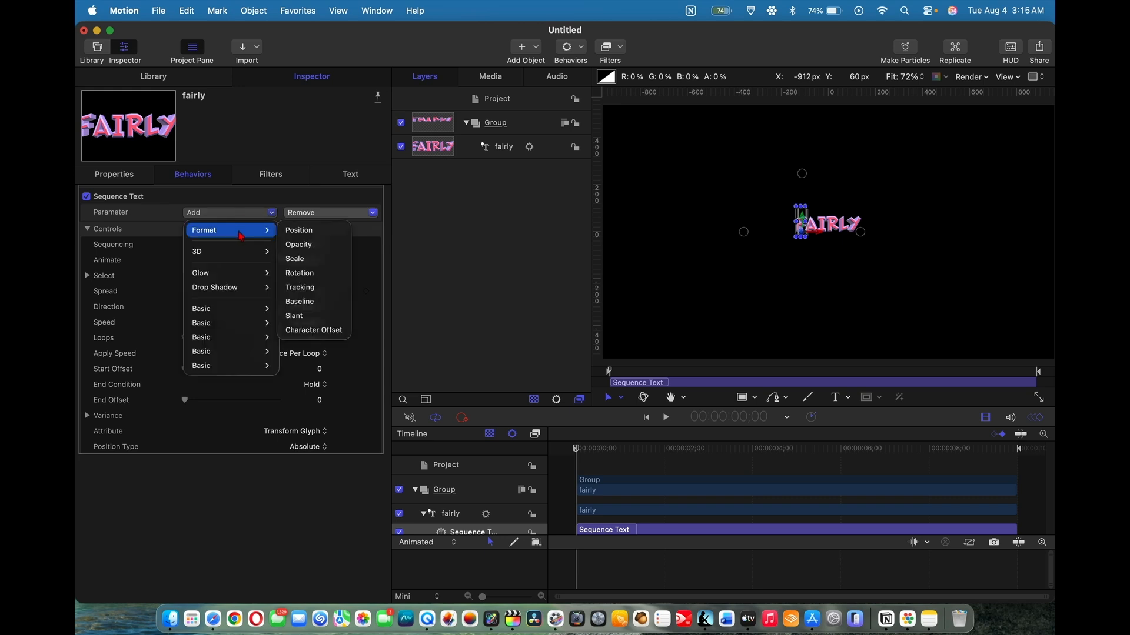
{"action": "left_click", "coordinate": [295, 258]}
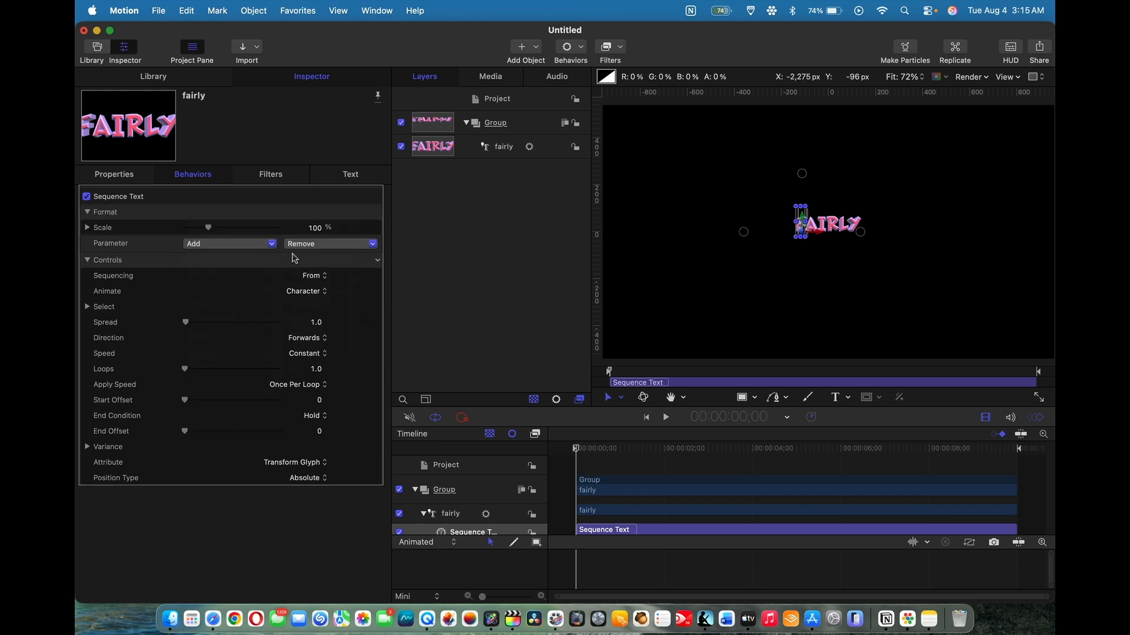
{"action": "left_click", "coordinate": [315, 227]}
{"action": "type", "text": "0"}
{"action": "key", "text": "Return"}
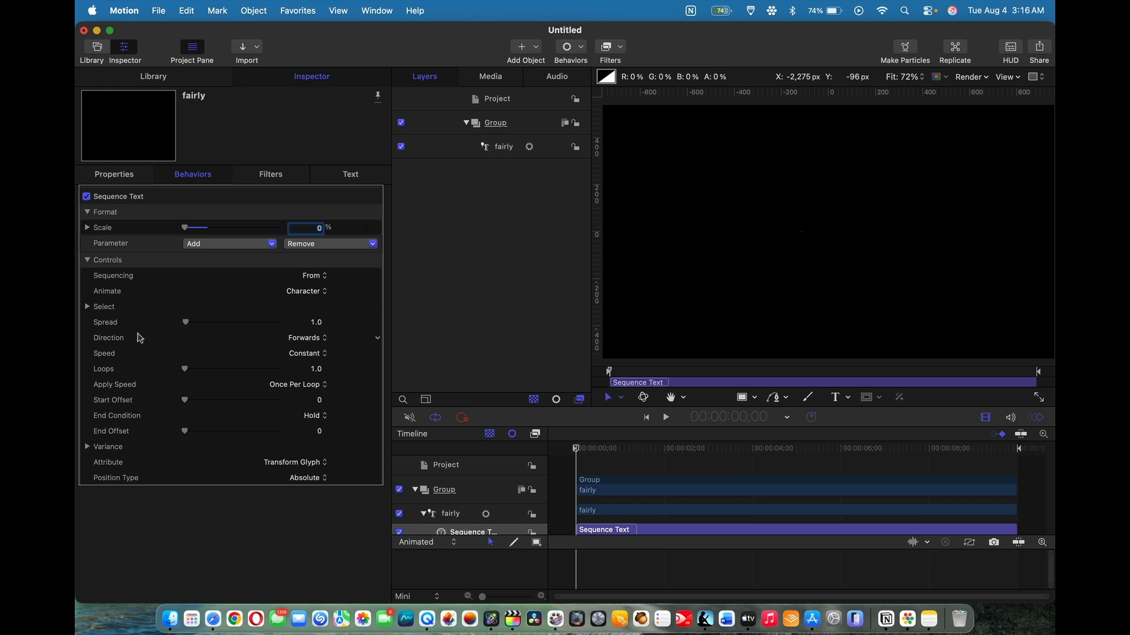
- Set the Sequence Text behavior's speed to Decelerate and its spread to 0
{"action": "left_click", "coordinate": [311, 353]}
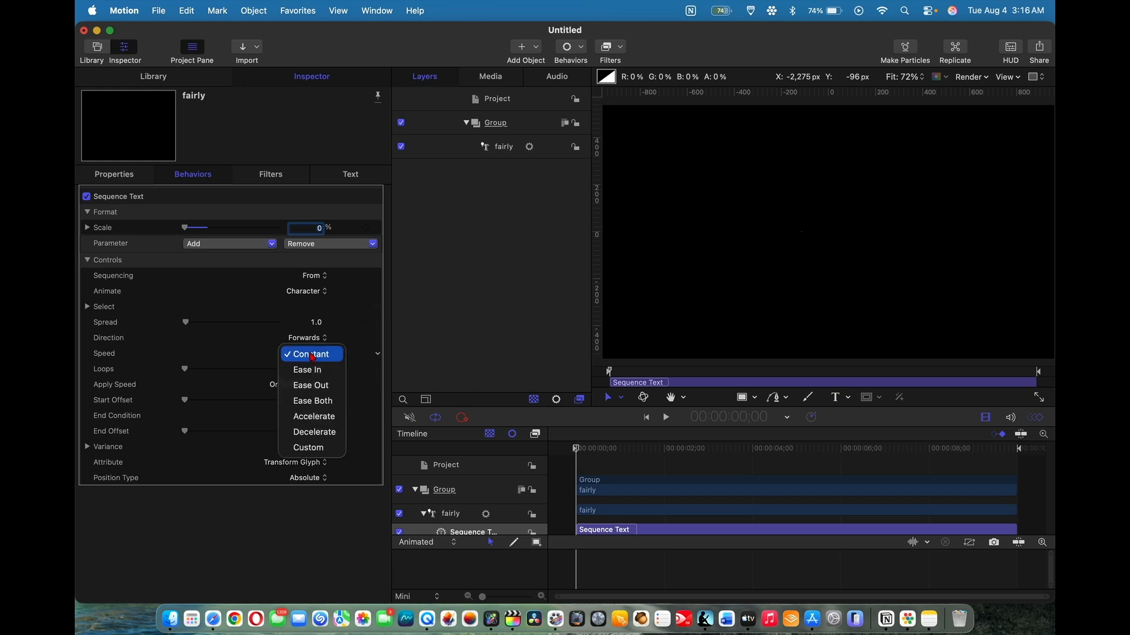
{"action": "left_click", "coordinate": [320, 433]}
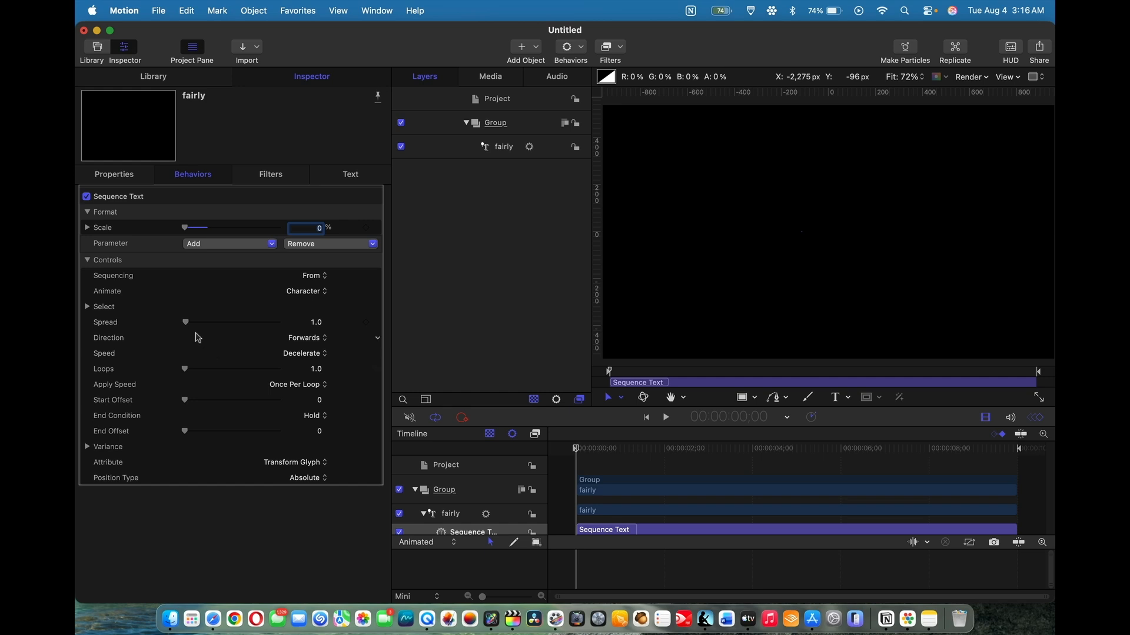
{"action": "left_click", "coordinate": [316, 323]}
{"action": "type", "text": "0"}
{"action": "key", "text": "Return"}
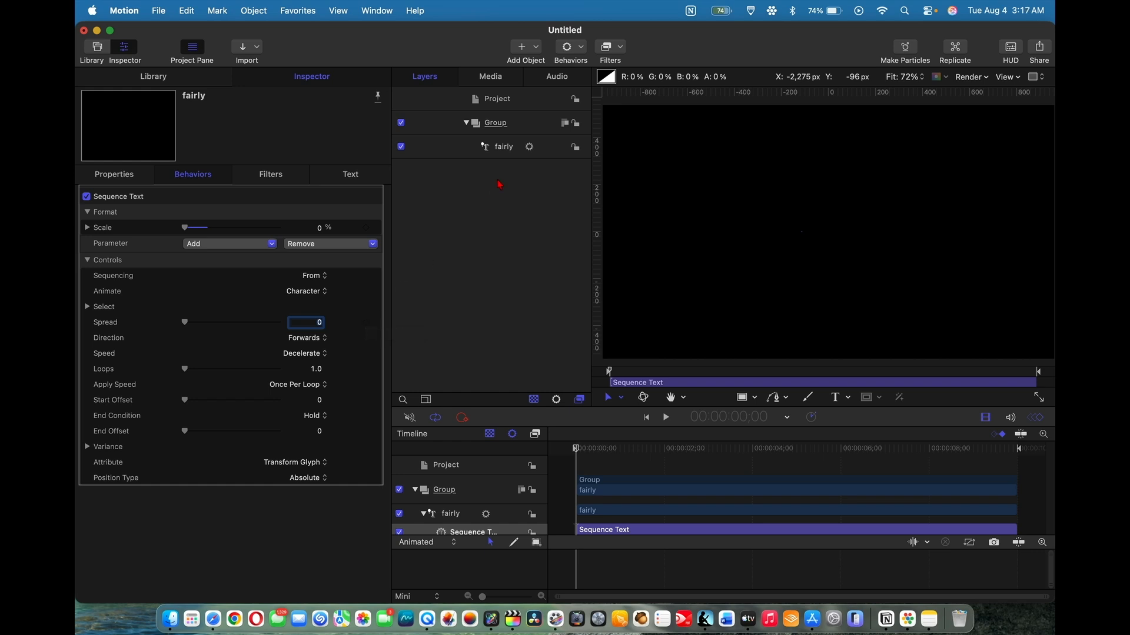
- Add an Overshoot parameter behavior to the fairly text
{"action": "left_click", "coordinate": [468, 147]}
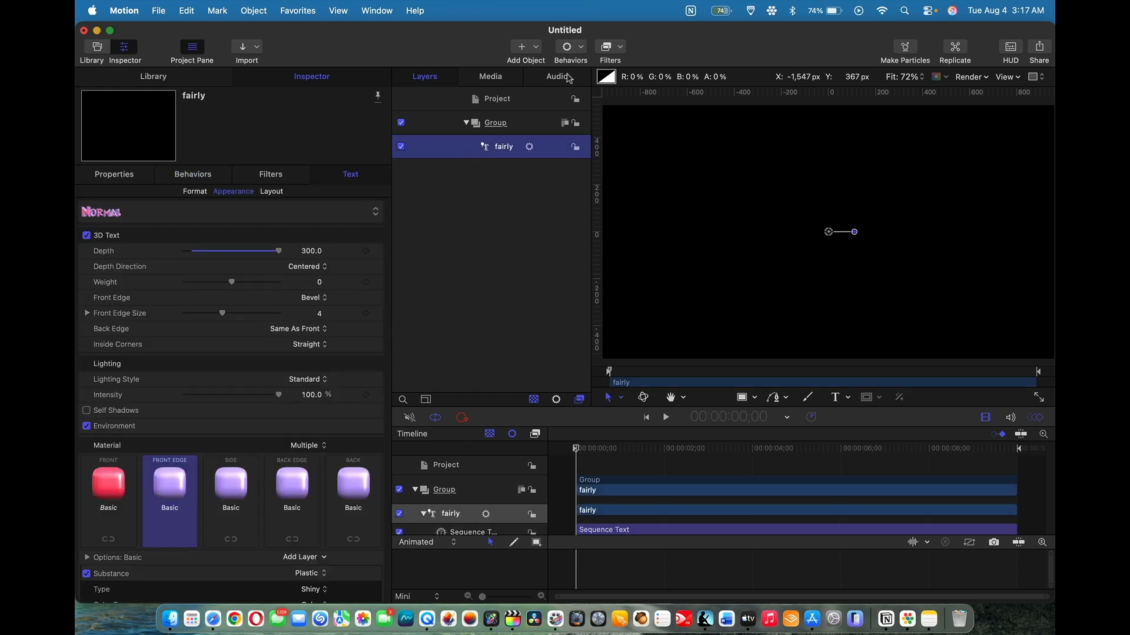
{"action": "left_click", "coordinate": [582, 48]}
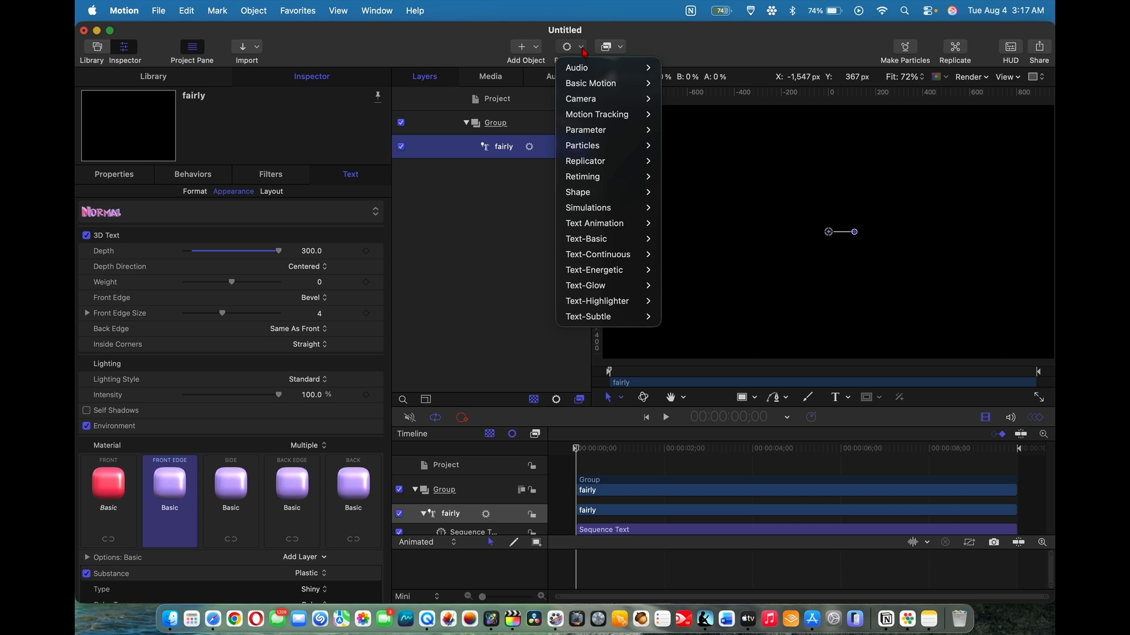
{"action": "mouse_move", "coordinate": [586, 133]}
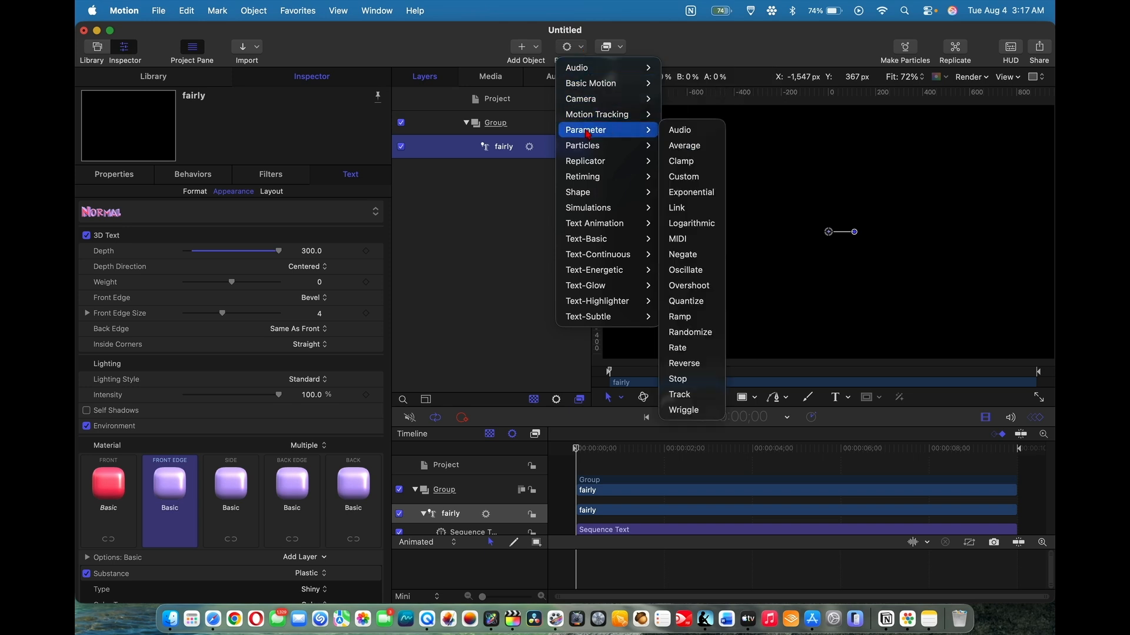
{"action": "left_click", "coordinate": [697, 288]}
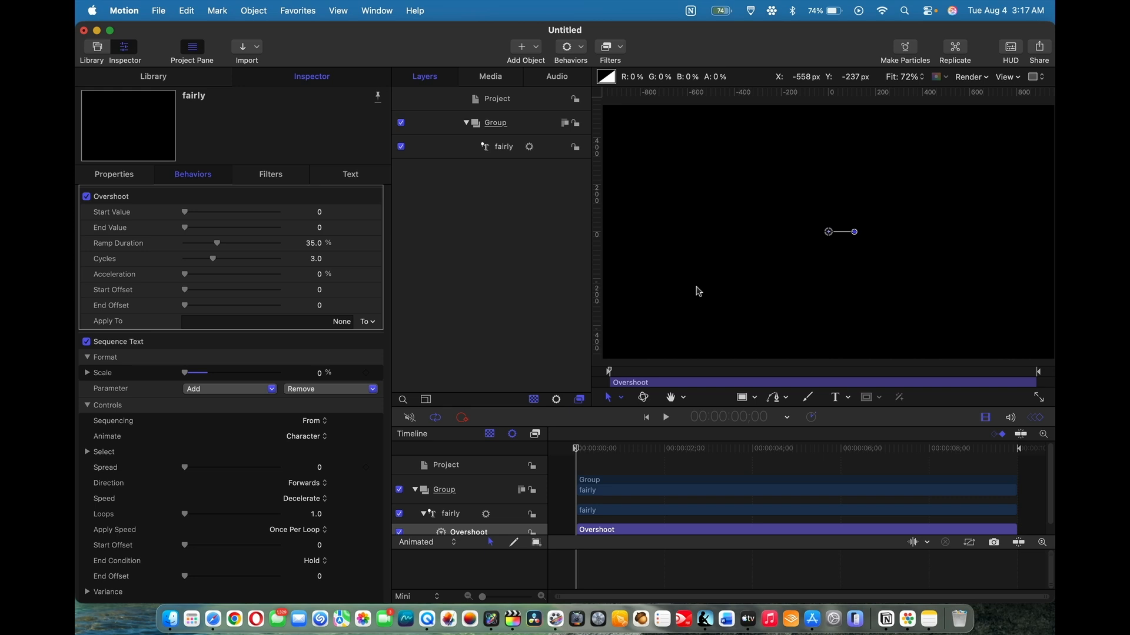
- Apply the Overshoot behavior to the text's transform Scale and set its start value to -100%
{"action": "left_click", "coordinate": [365, 322]}
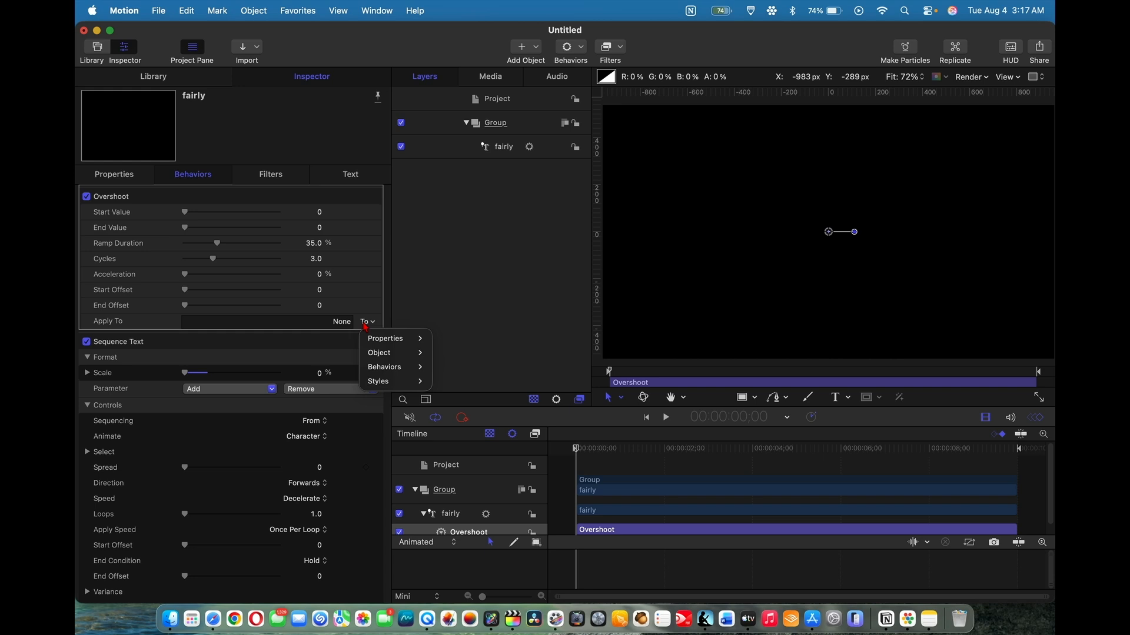
{"action": "mouse_move", "coordinate": [400, 339]}
{"action": "mouse_move", "coordinate": [446, 343]}
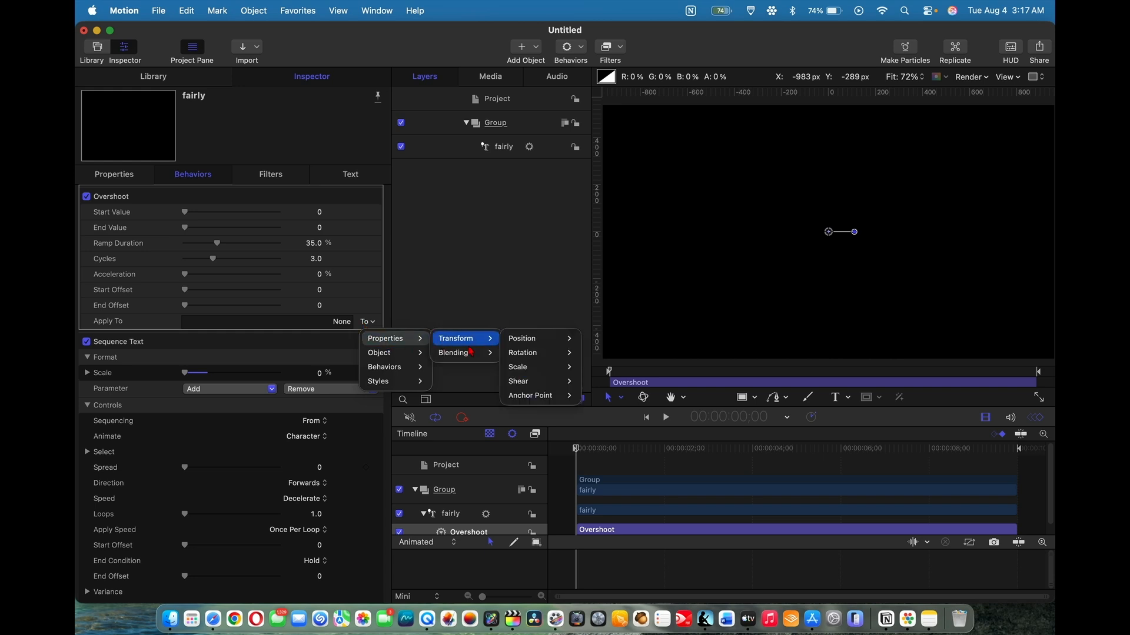
{"action": "left_click", "coordinate": [522, 367]}
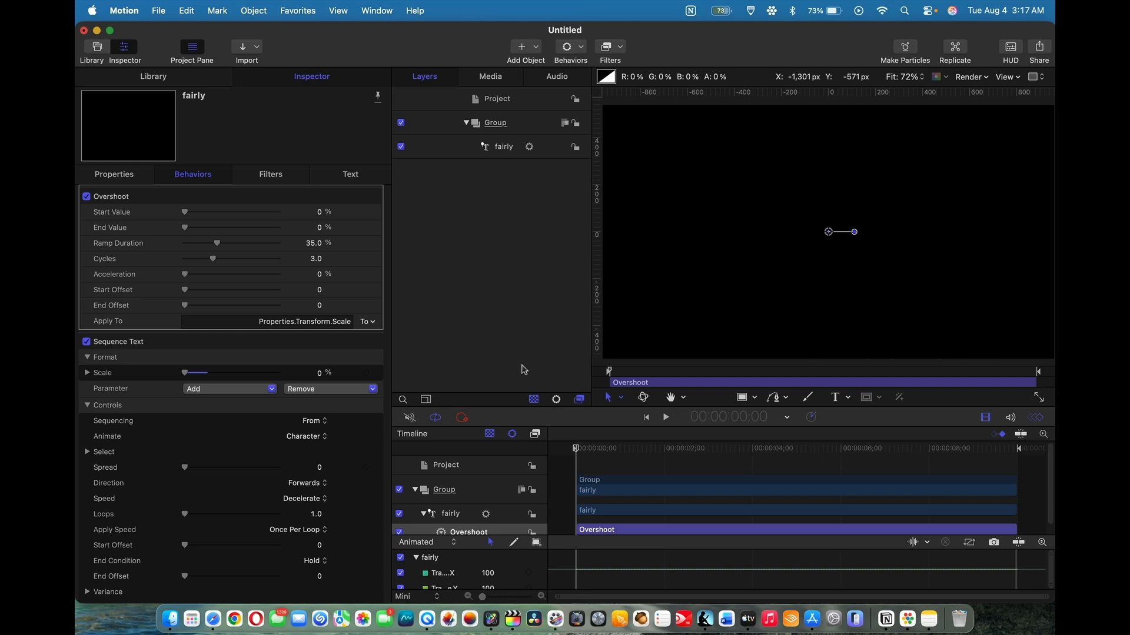
{"action": "left_click", "coordinate": [321, 213]}
{"action": "type", "text": "-100"}
{"action": "key", "text": "Return"}
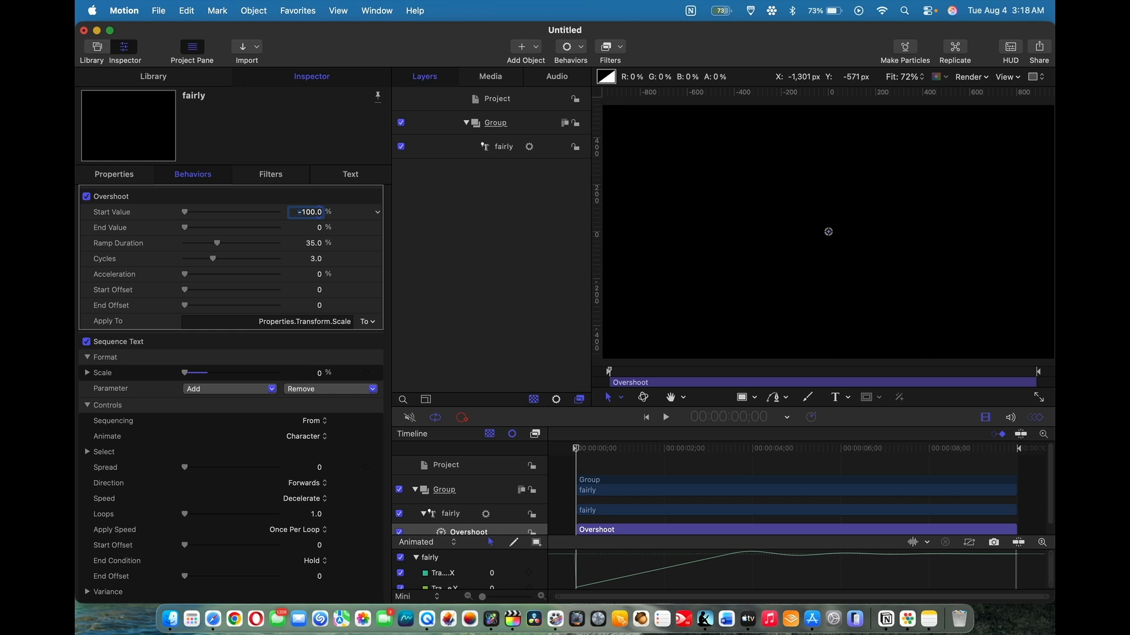
- Preview the fairly text's overshoot animation from the start and return the playhead to the first frame
{"action": "key", "text": "space"}
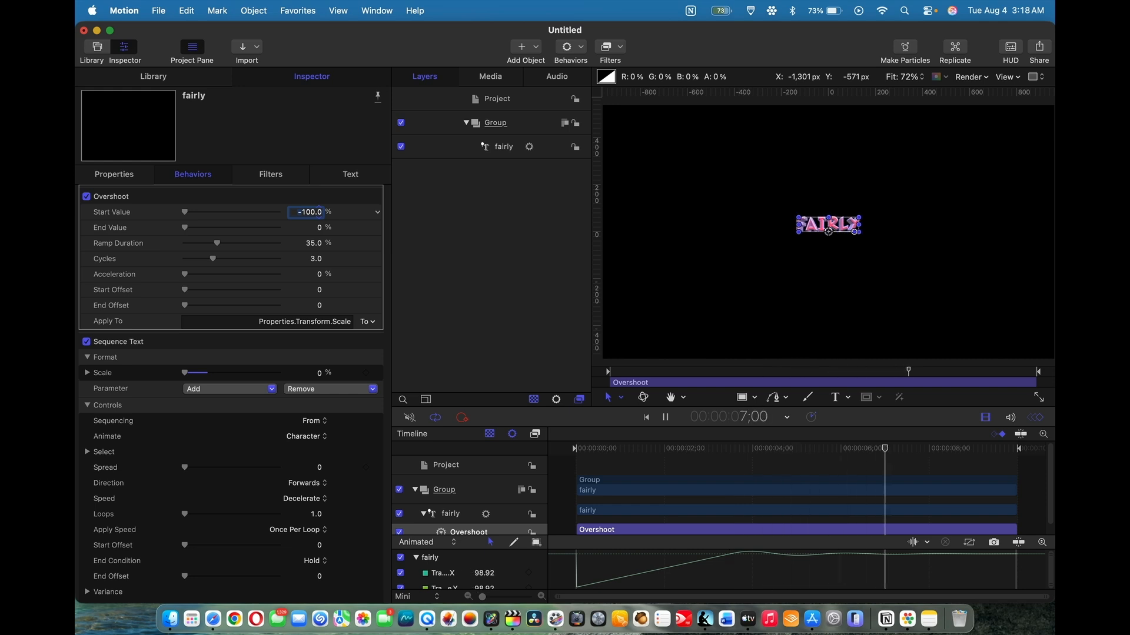
{"action": "key", "text": "space"}
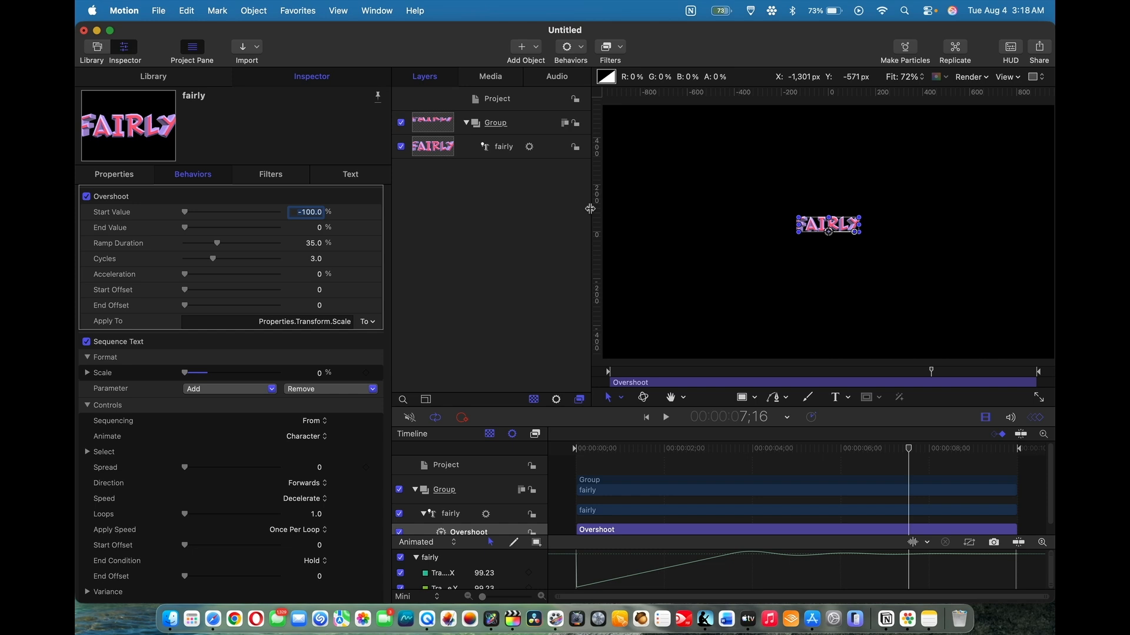
{"action": "key", "text": "space"}
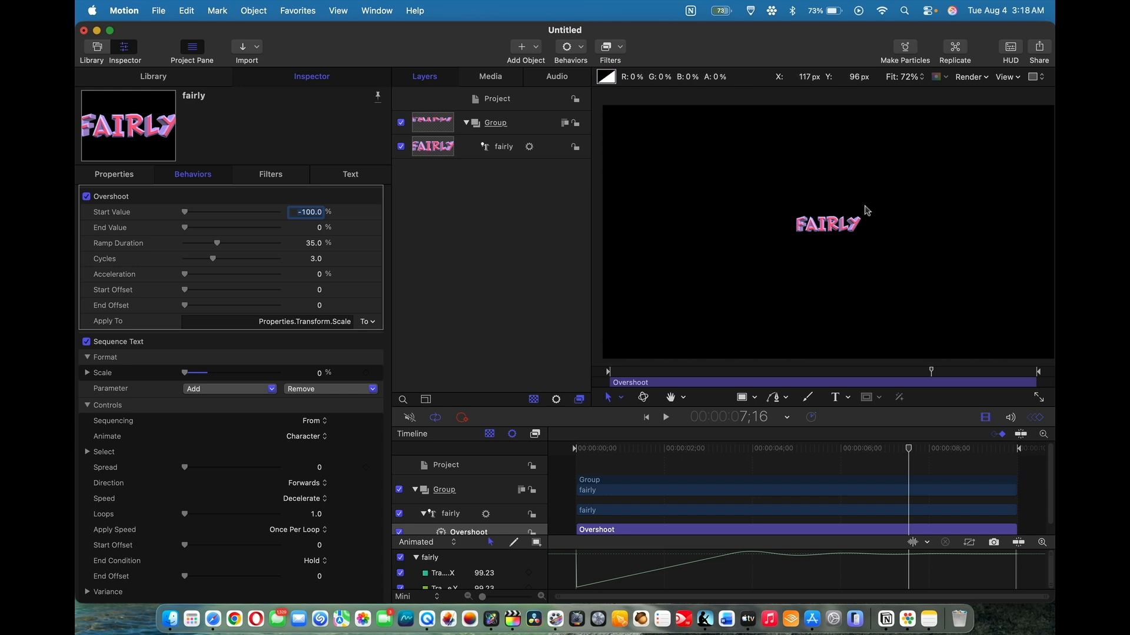
{"action": "left_click_drag", "start_coordinate": [908, 449], "coordinate": [549, 429]}
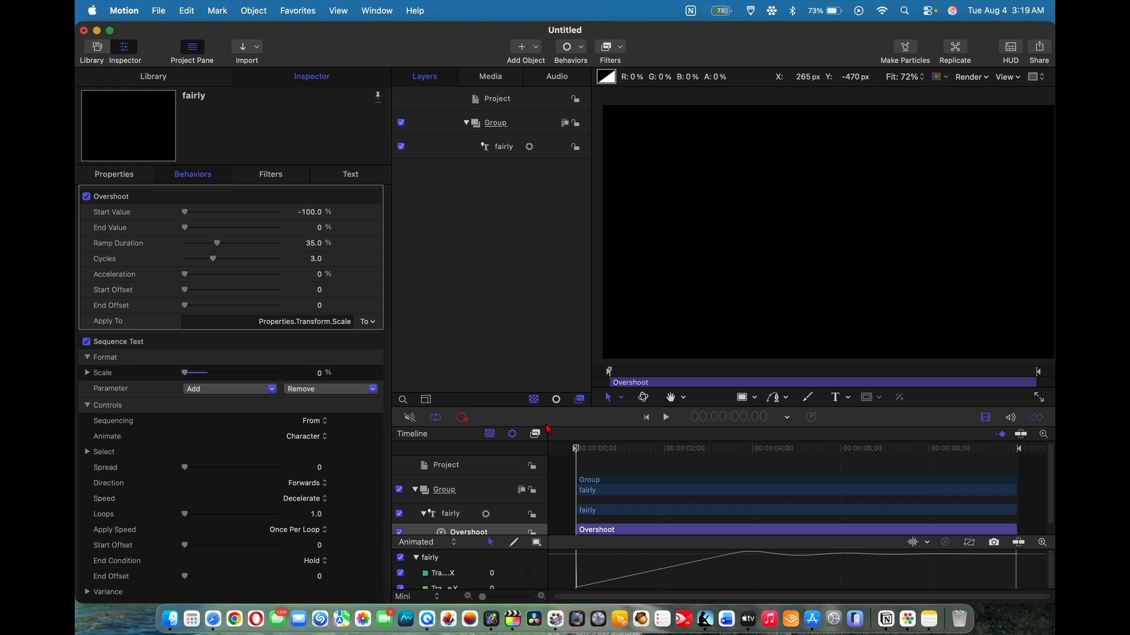
{"action": "key", "text": "space"}
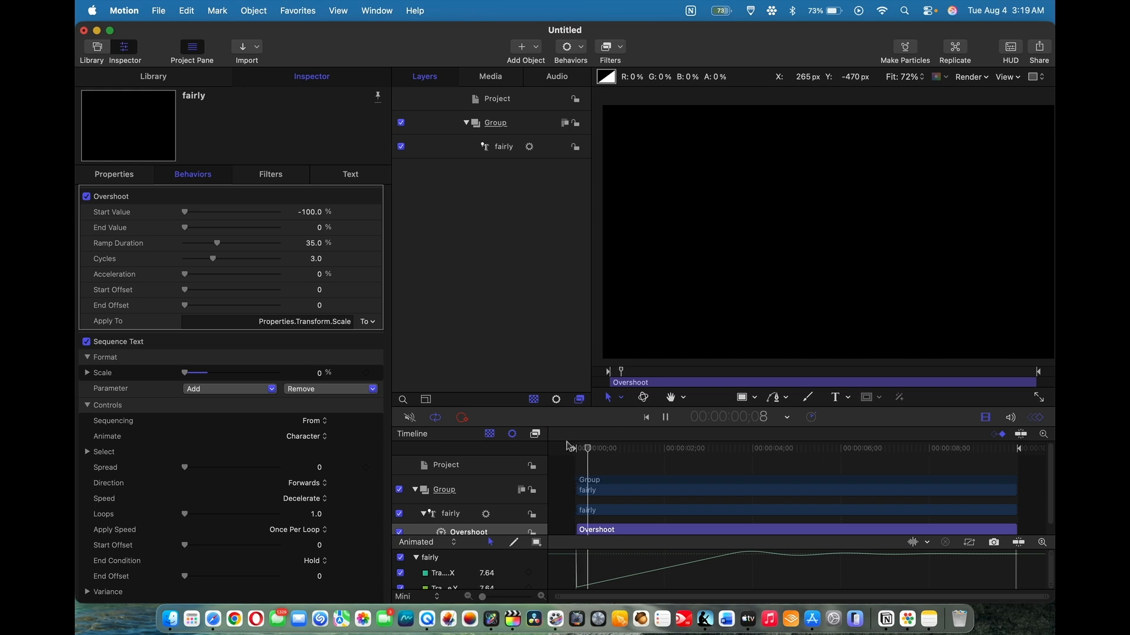
{"action": "key", "text": "space"}
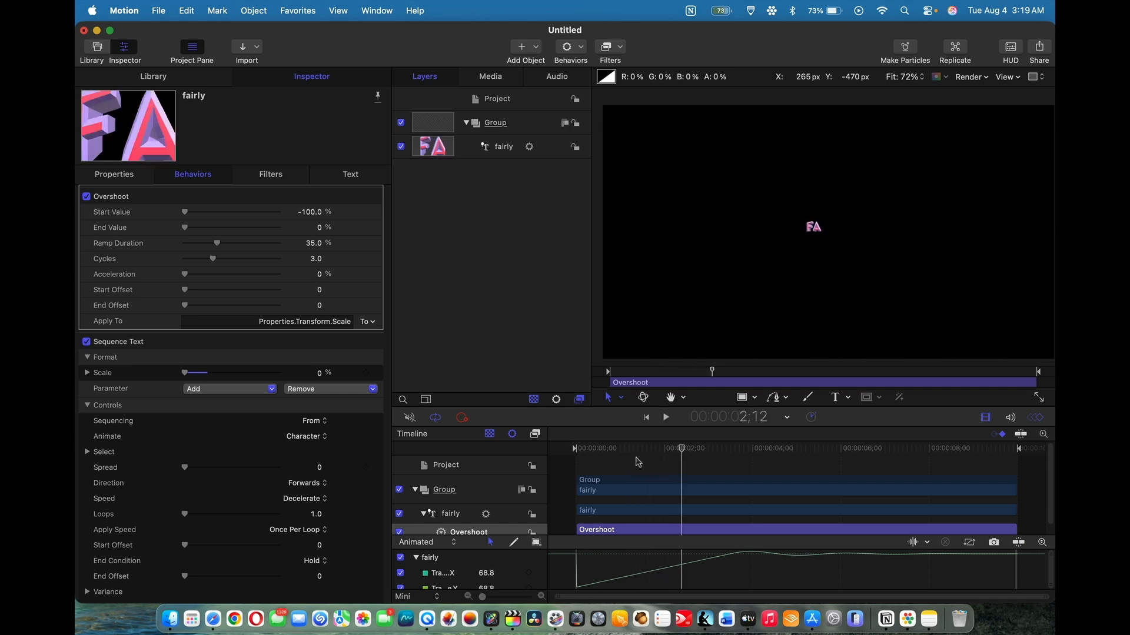
{"action": "left_click_drag", "start_coordinate": [682, 448], "coordinate": [575, 448]}
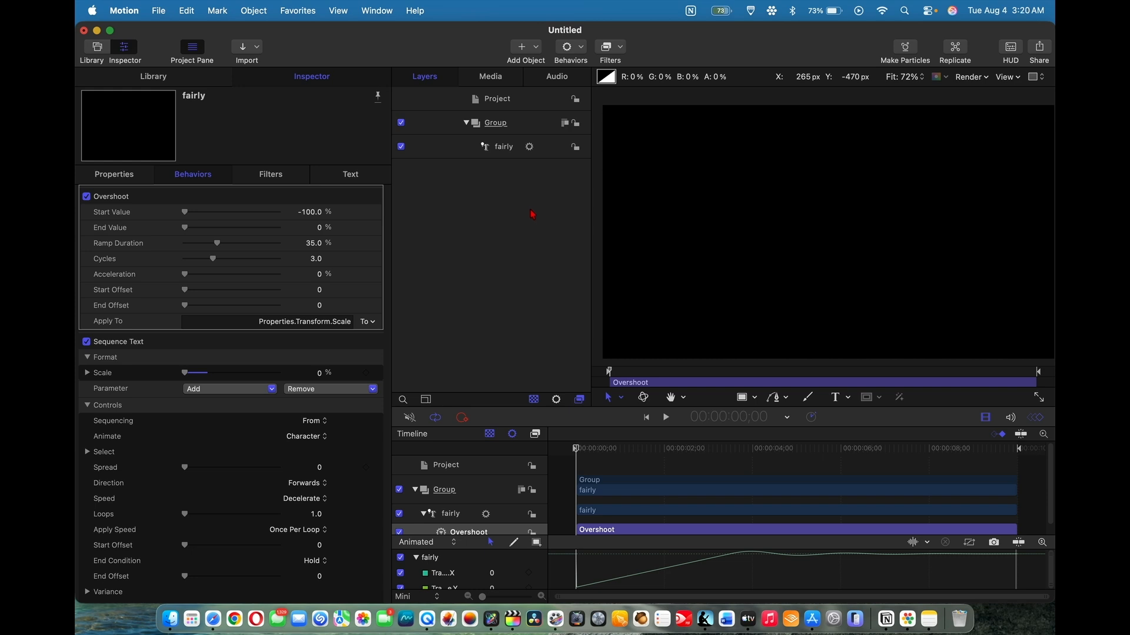
- Draw a small white circle with the Circle tool left of the canvas centre, in the same group as the fairly text
{"action": "left_click", "coordinate": [461, 146]}
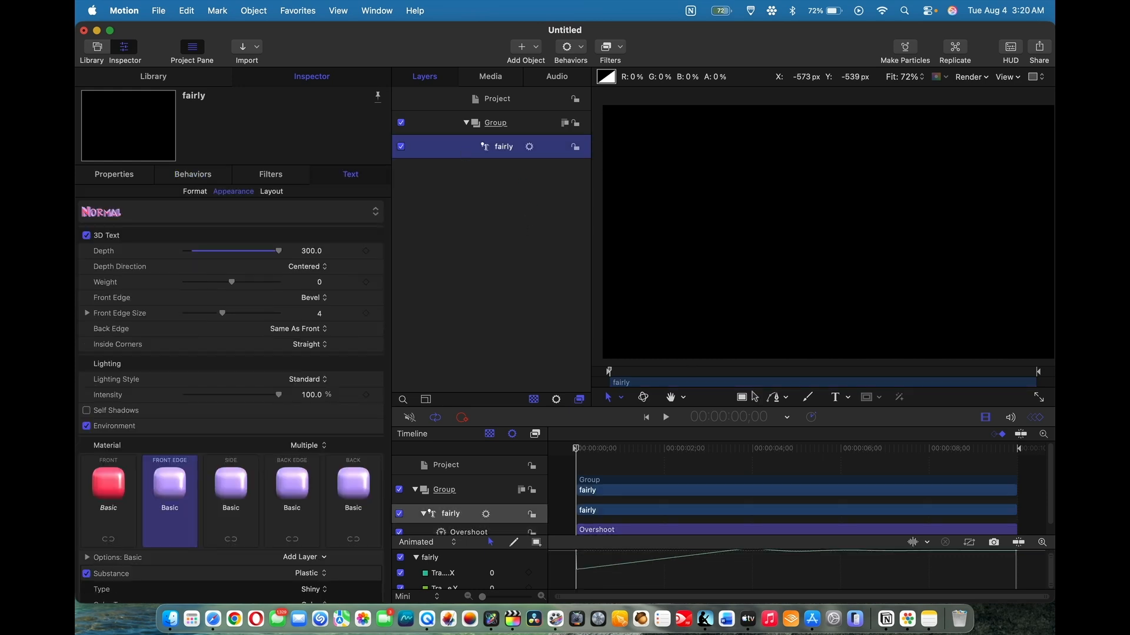
{"action": "left_click", "coordinate": [756, 398]}
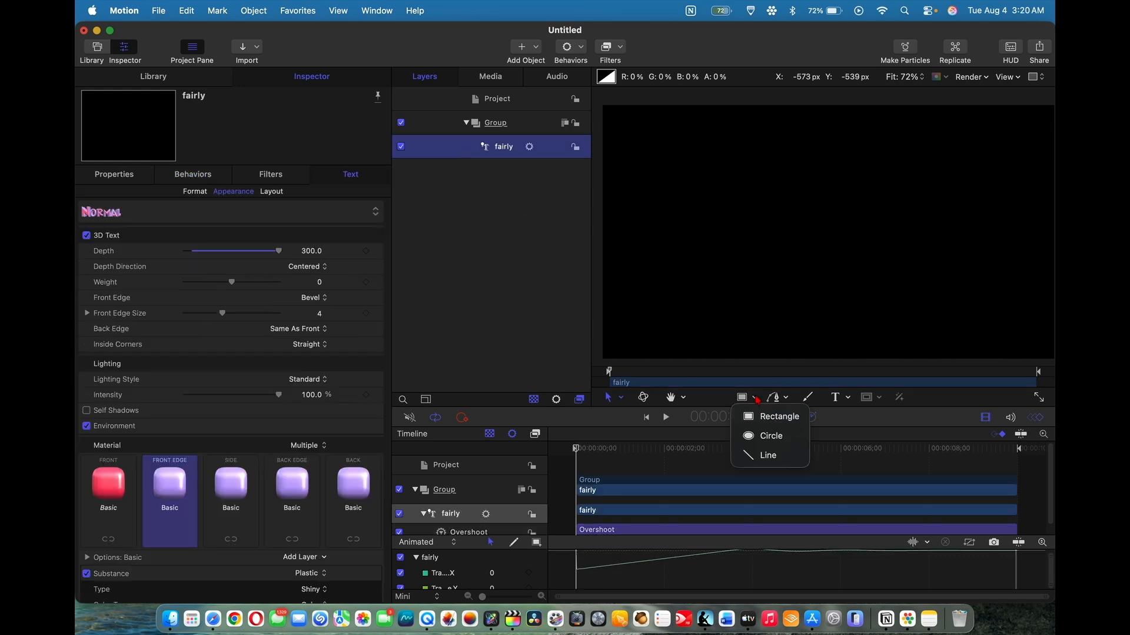
{"action": "left_click", "coordinate": [767, 436]}
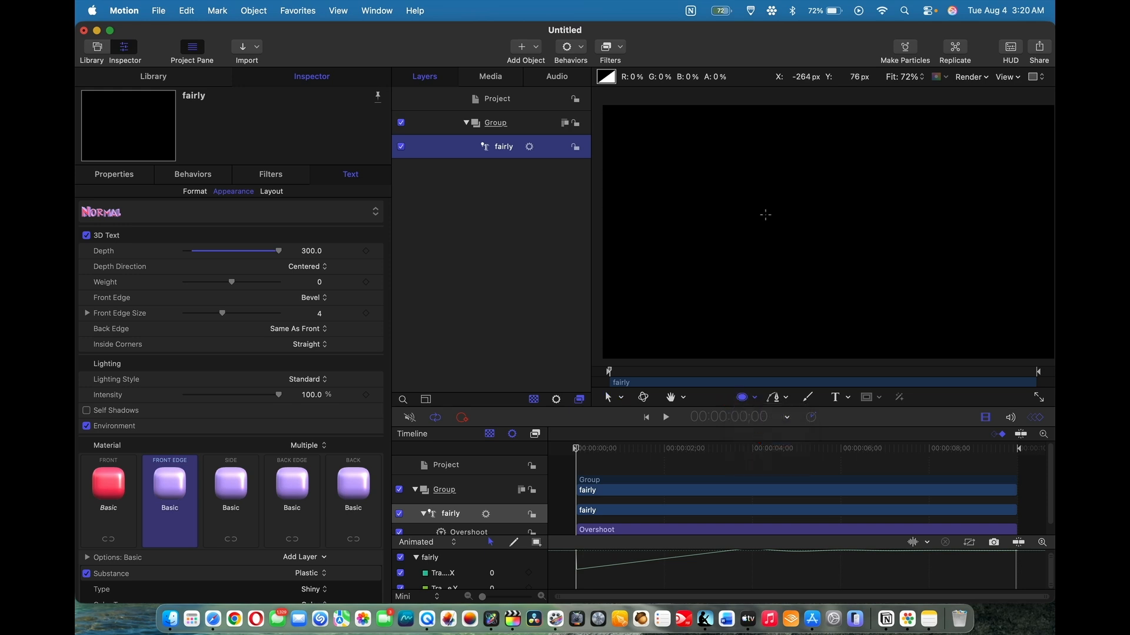
{"action": "left_click_drag", "start_coordinate": [765, 214], "coordinate": [786, 235]}
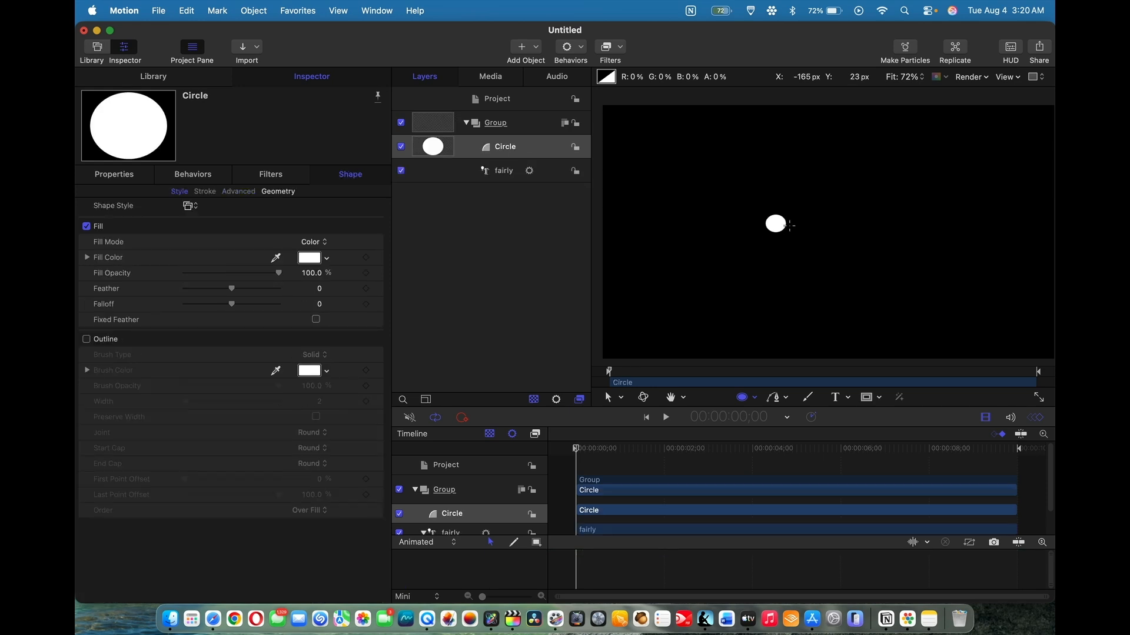
{"action": "left_click", "coordinate": [608, 397]}
- Duplicate the circle layer four times for a total of five circles
{"action": "left_click", "coordinate": [533, 154]}
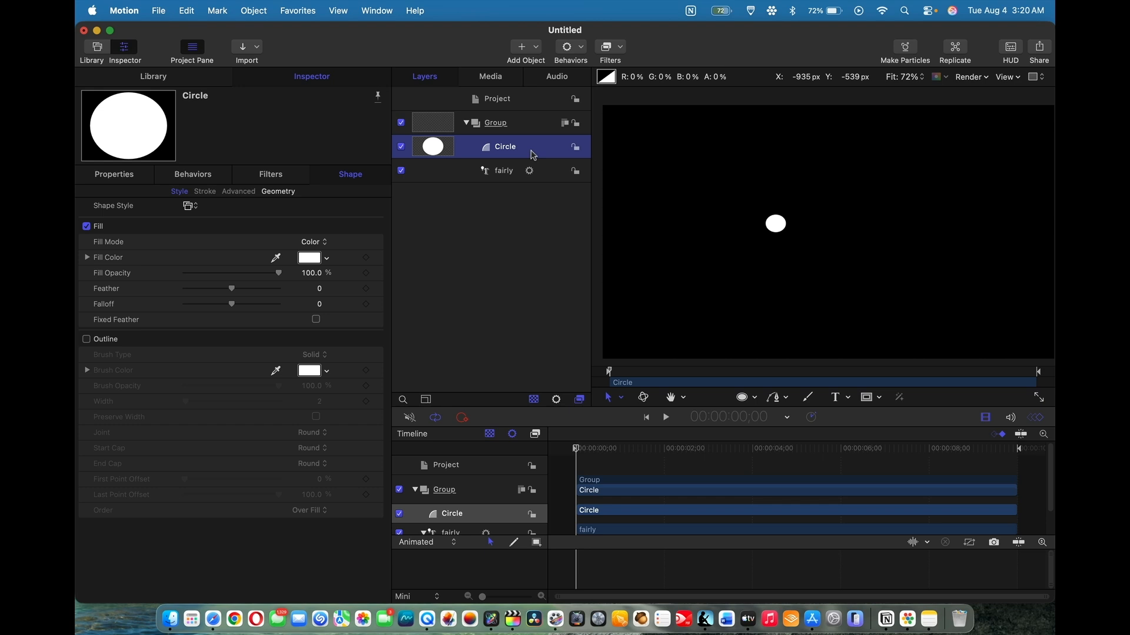
{"action": "key", "text": "super+d"}
{"action": "key", "text": "super+d"}
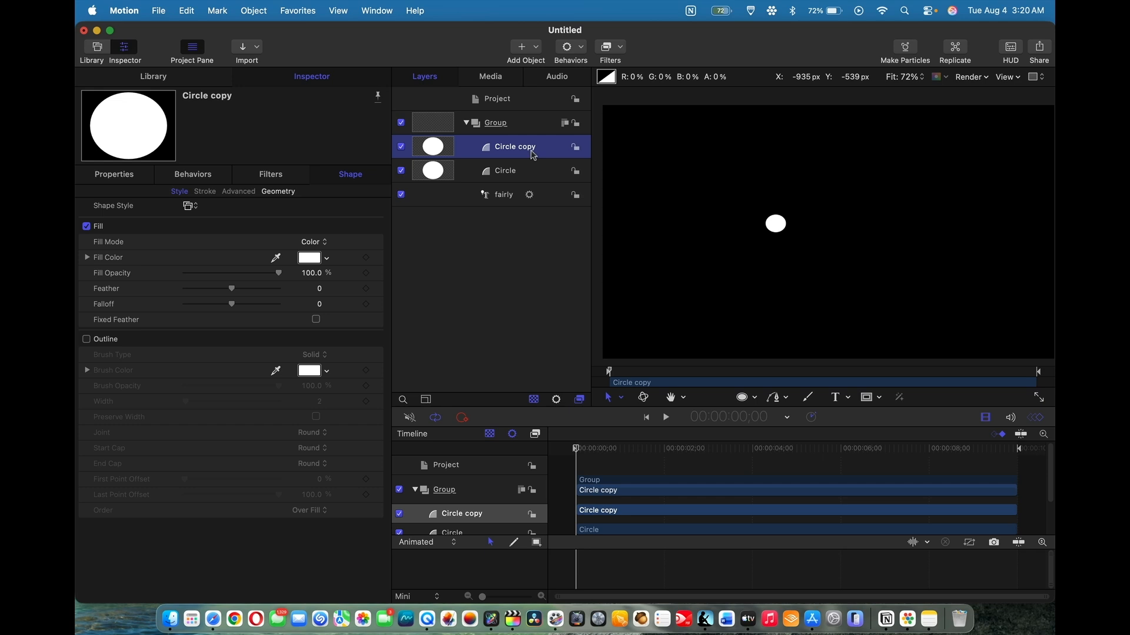
{"action": "key", "text": "super+d"}
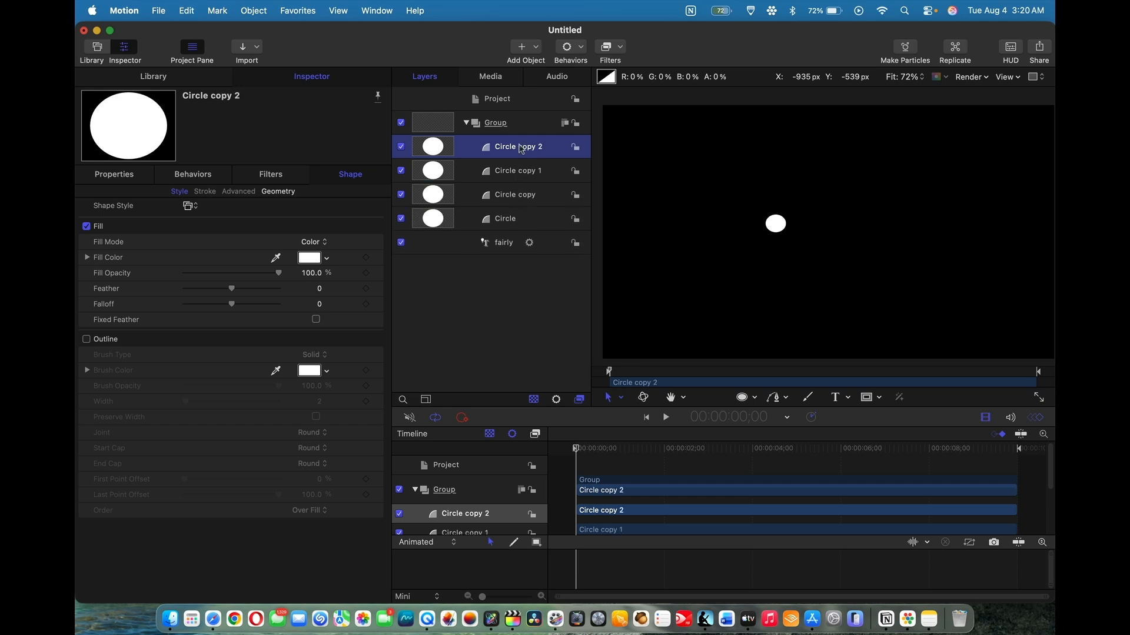
{"action": "key", "text": "super+5"}
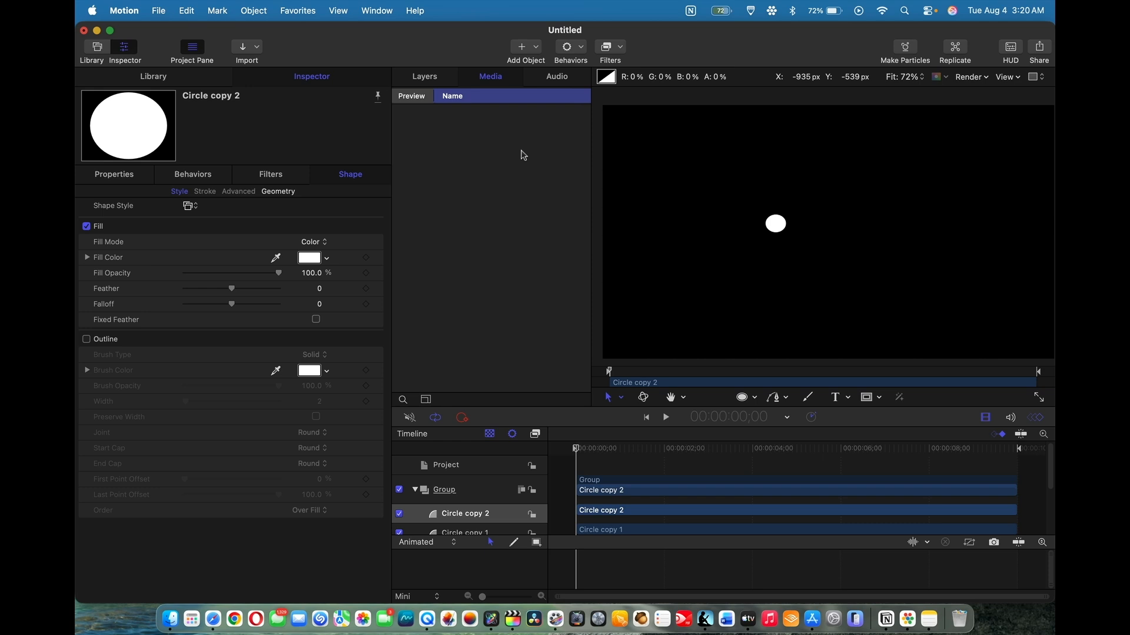
{"action": "key", "text": "super+4"}
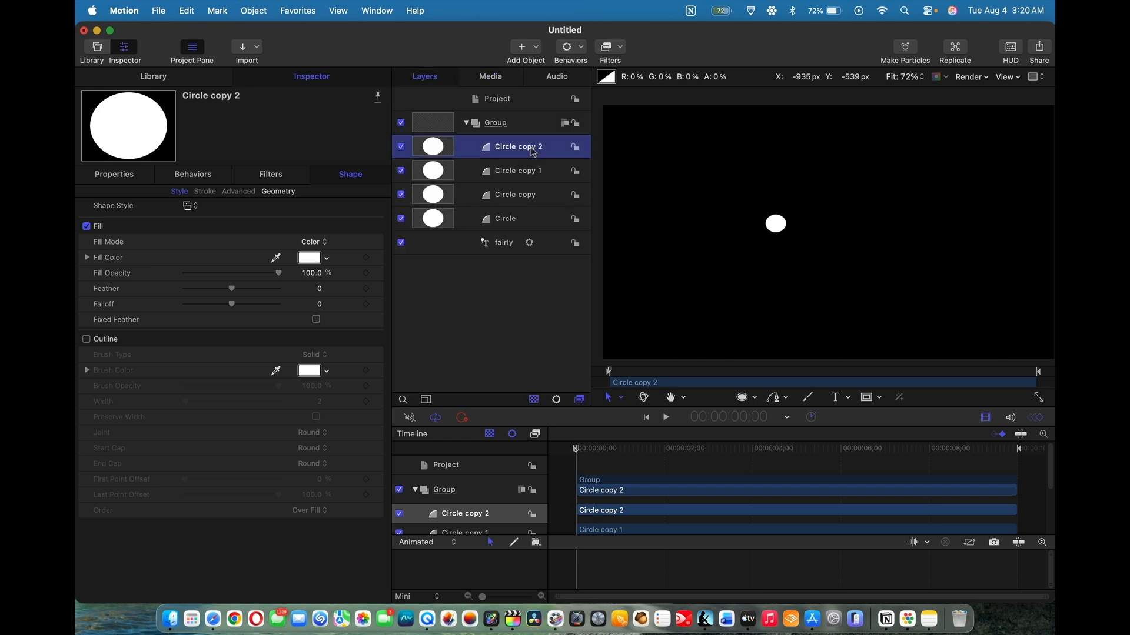
{"action": "key", "text": "super+d"}
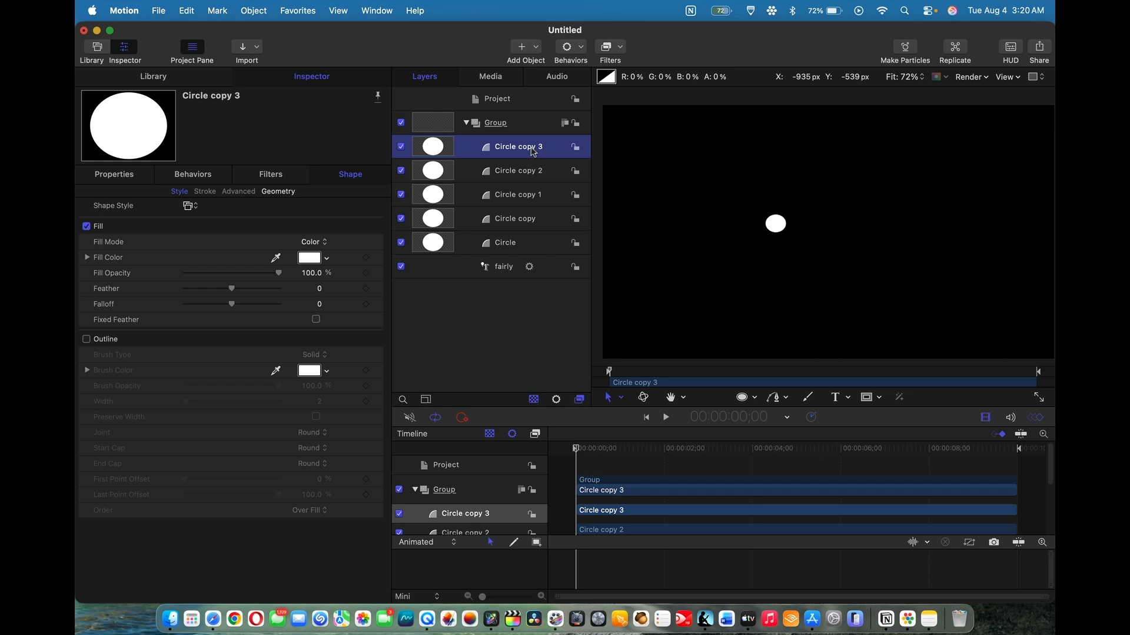
- Arrange the five circles so they overlap into a puffy cloud shape just above and left of the canvas centre
{"action": "left_click_drag", "start_coordinate": [775, 226], "coordinate": [812, 207]}
{"action": "left_click", "coordinate": [776, 238]}
{"action": "left_click_drag", "start_coordinate": [787, 261], "coordinate": [808, 227]}
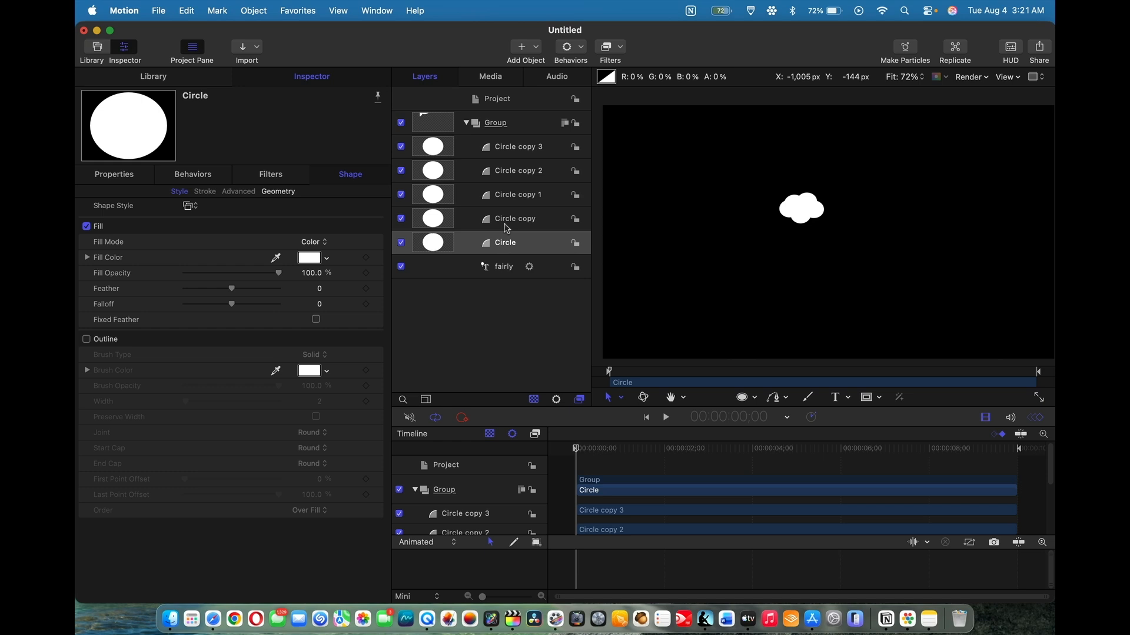
- Select all five circle layers and group them
{"action": "left_click", "coordinate": [521, 240], "text": "super"}
{"action": "left_click", "coordinate": [520, 240], "text": "super"}
{"action": "left_click", "coordinate": [523, 221], "text": "super"}
{"action": "left_click", "coordinate": [525, 198], "text": "super"}
{"action": "left_click", "coordinate": [523, 171], "text": "super"}
{"action": "left_click", "coordinate": [524, 148], "text": "super"}
{"action": "right_click", "coordinate": [525, 150]}
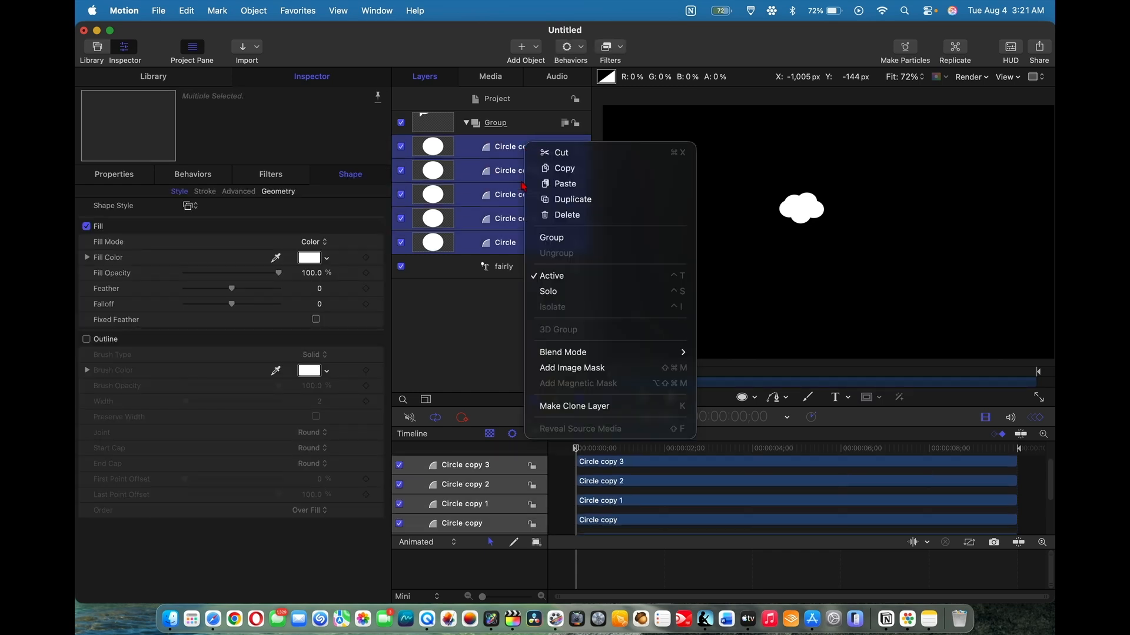
{"action": "left_click", "coordinate": [547, 241]}
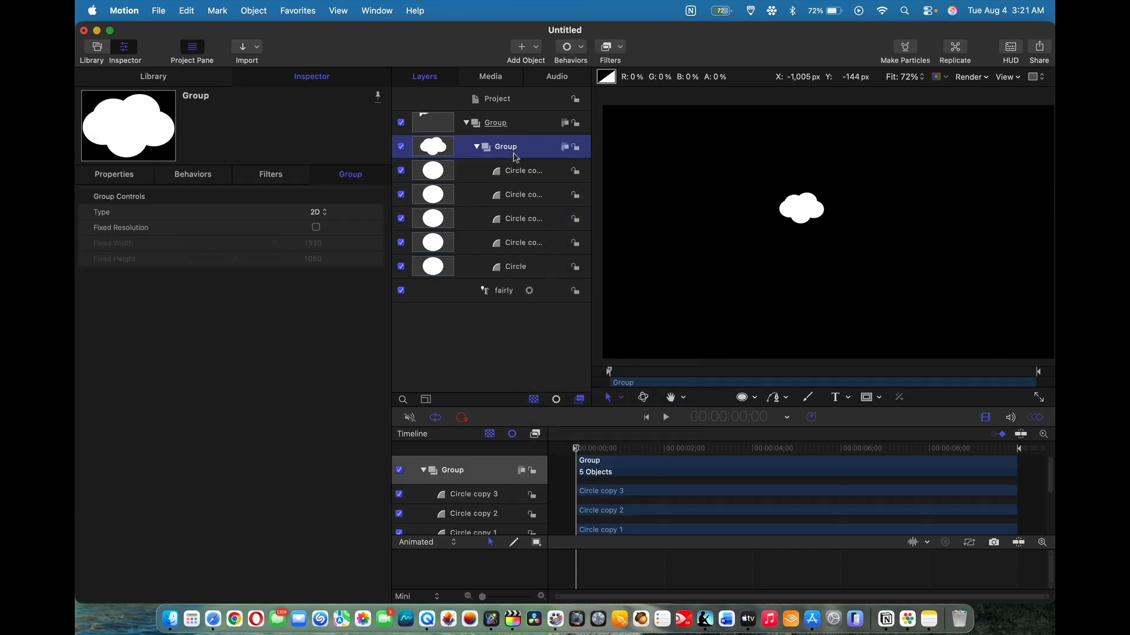
- Rename the new group of circles as Cloud
{"action": "double_click", "coordinate": [516, 150]}
{"action": "key", "text": "BackSpace"}
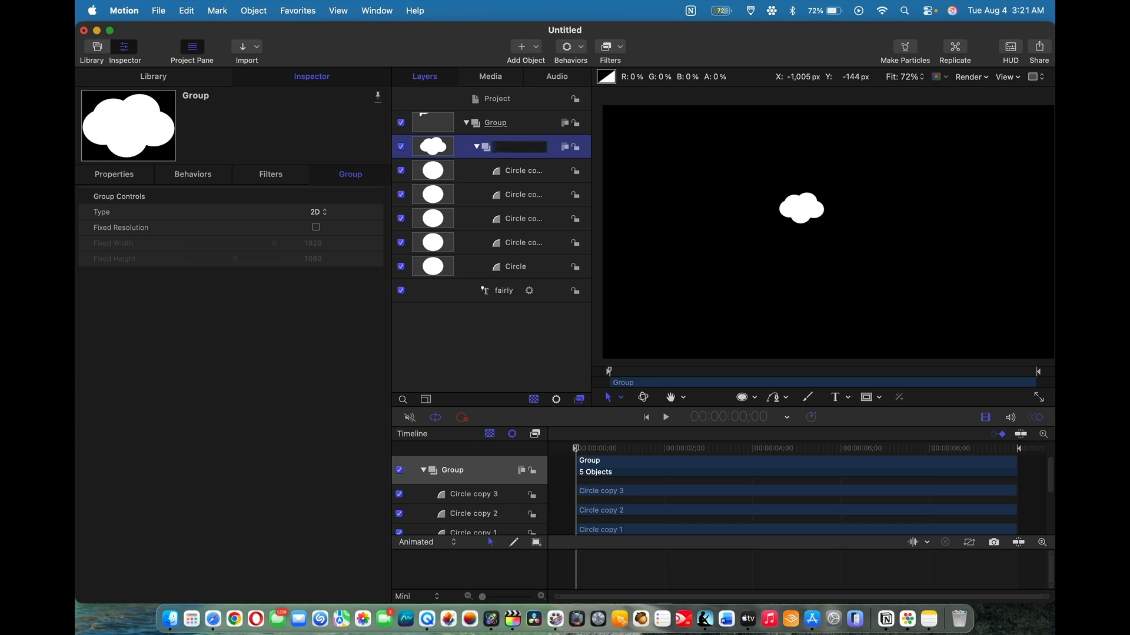
{"action": "type", "text": "Cloud"}
{"action": "key", "text": "Return"}
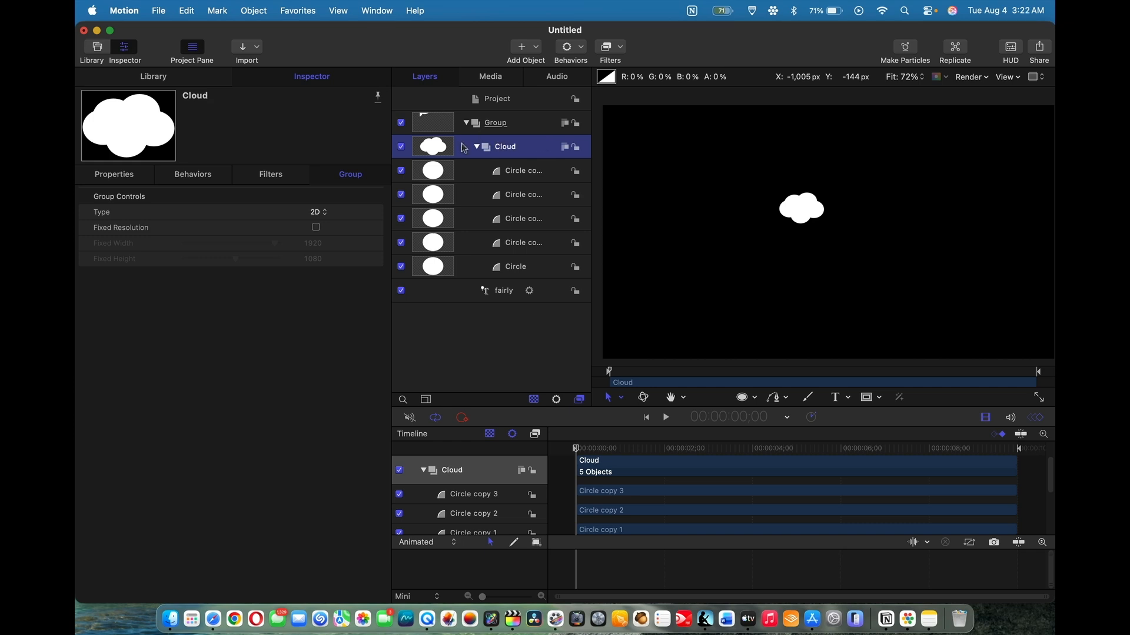
- Collapse the Cloud group and move it out of its parent into its own top-level group above the text's group
{"action": "double_click", "coordinate": [526, 148]}
{"action": "left_click", "coordinate": [476, 146]}
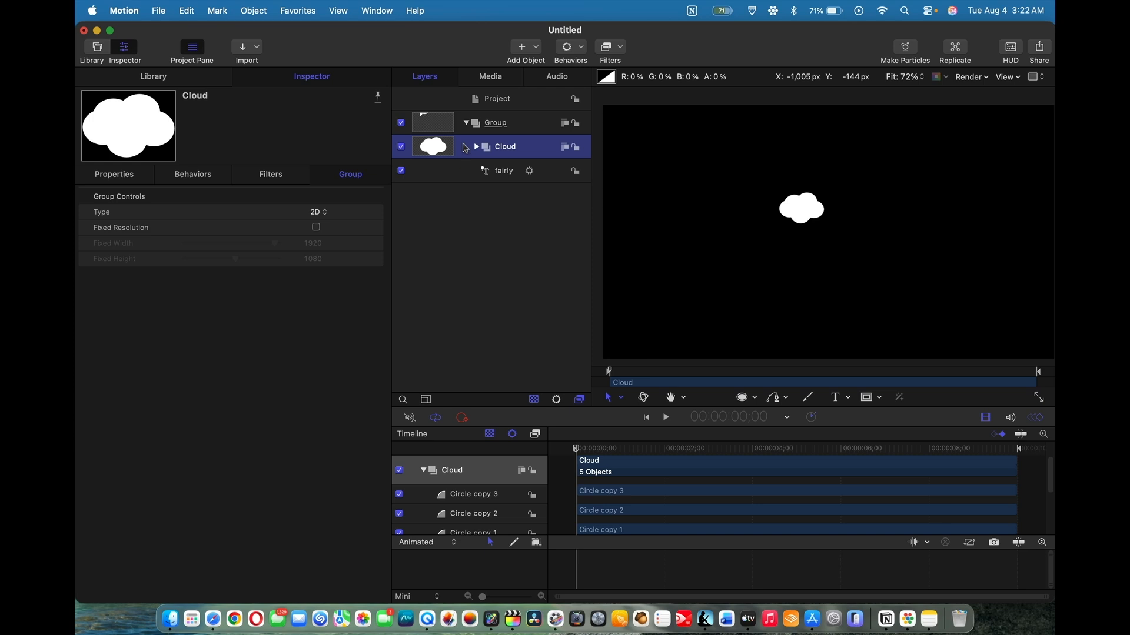
{"action": "left_click_drag", "start_coordinate": [466, 148], "coordinate": [463, 188]}
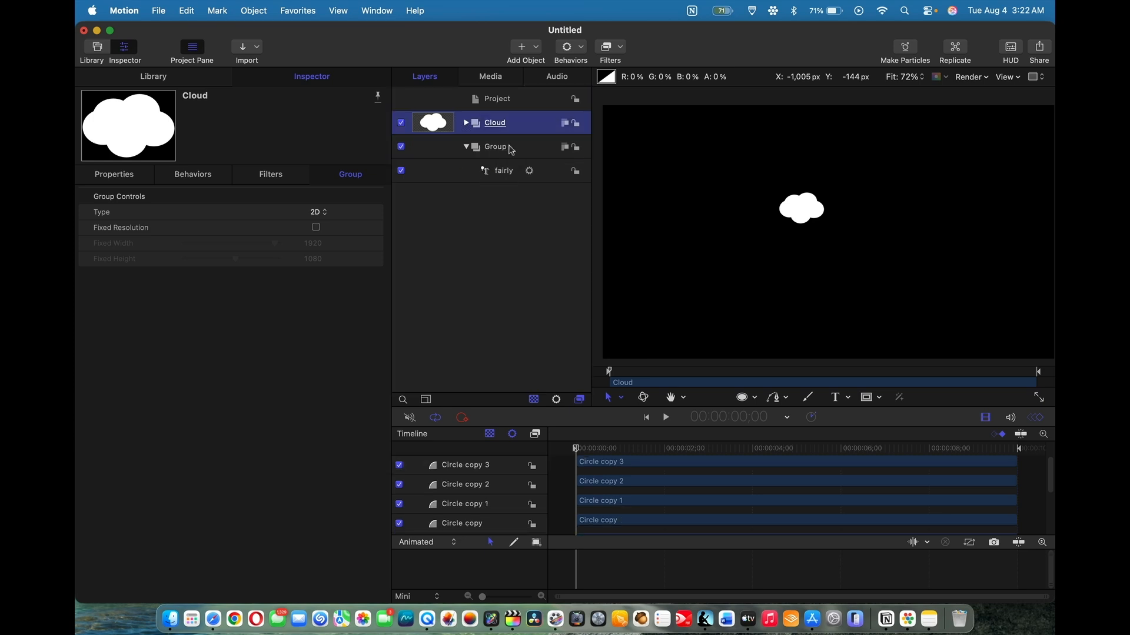
{"action": "double_click", "coordinate": [509, 123]}
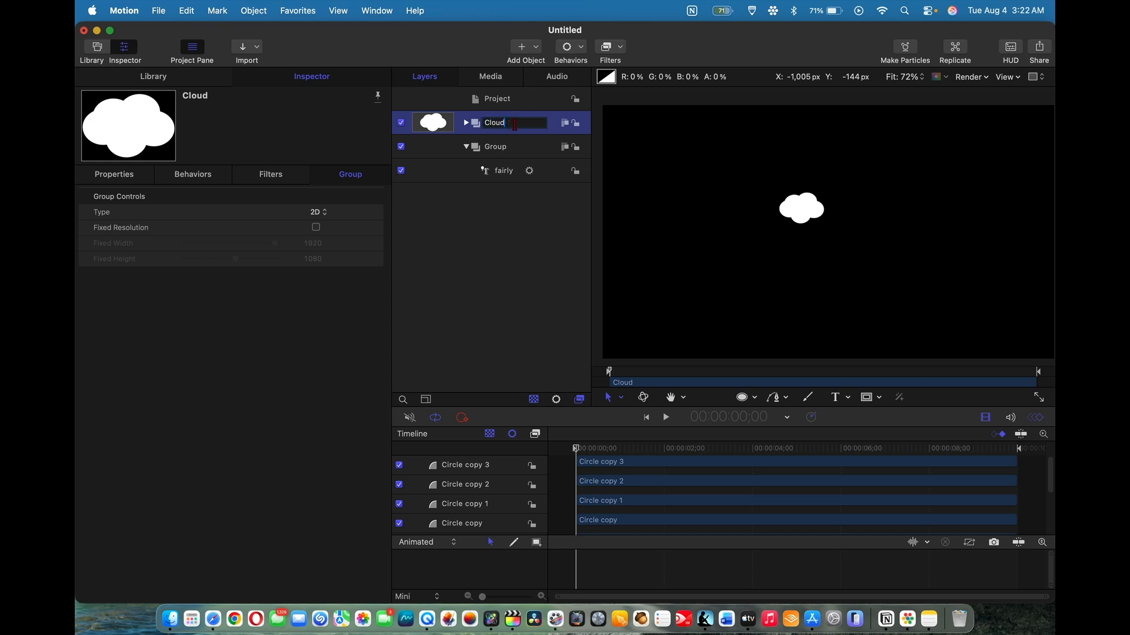
- With the playhead at 6;25, nudge one cloud circle and move the whole Cloud group clear above the fairly text
{"action": "left_click_drag", "start_coordinate": [580, 448], "coordinate": [879, 459]}
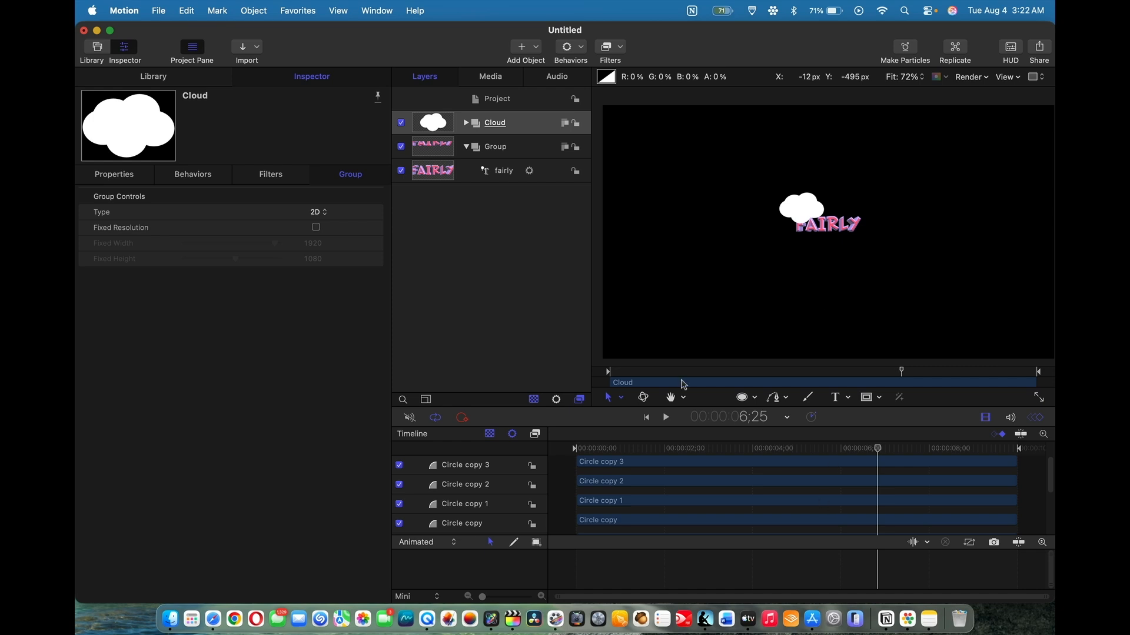
{"action": "left_click", "coordinate": [512, 176]}
{"action": "mouse_move", "coordinate": [789, 203]}
{"action": "left_mouse_down"}
{"action": "mouse_move", "coordinate": [807, 183]}
{"action": "mouse_move", "coordinate": [799, 203]}
{"action": "left_mouse_up"}
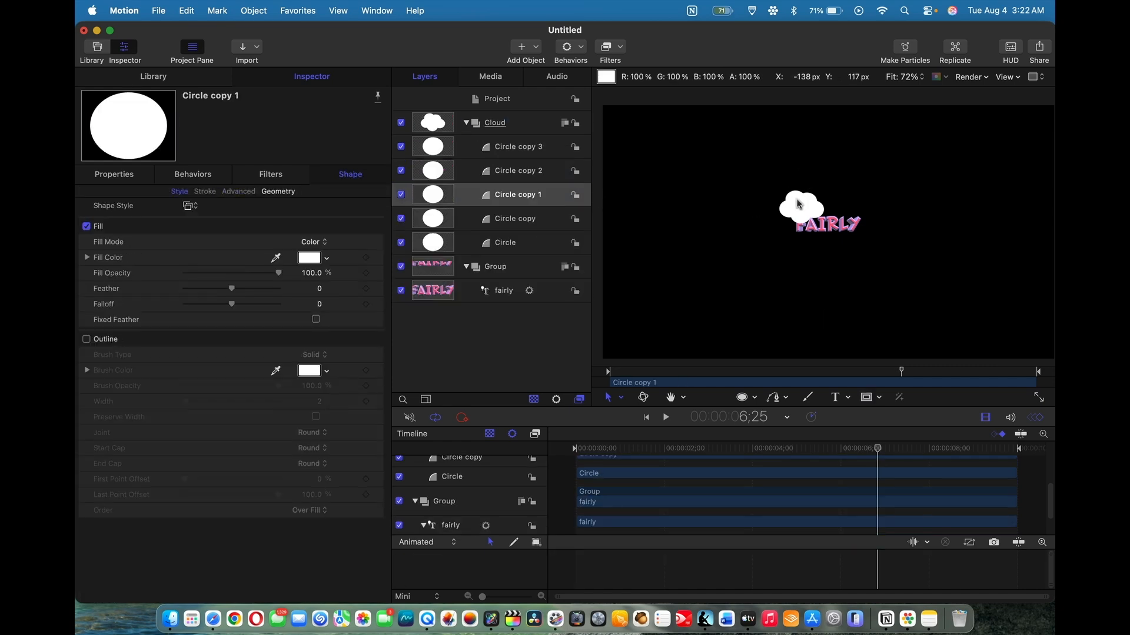
{"action": "left_click", "coordinate": [530, 122]}
{"action": "left_click_drag", "start_coordinate": [807, 214], "coordinate": [848, 176]}
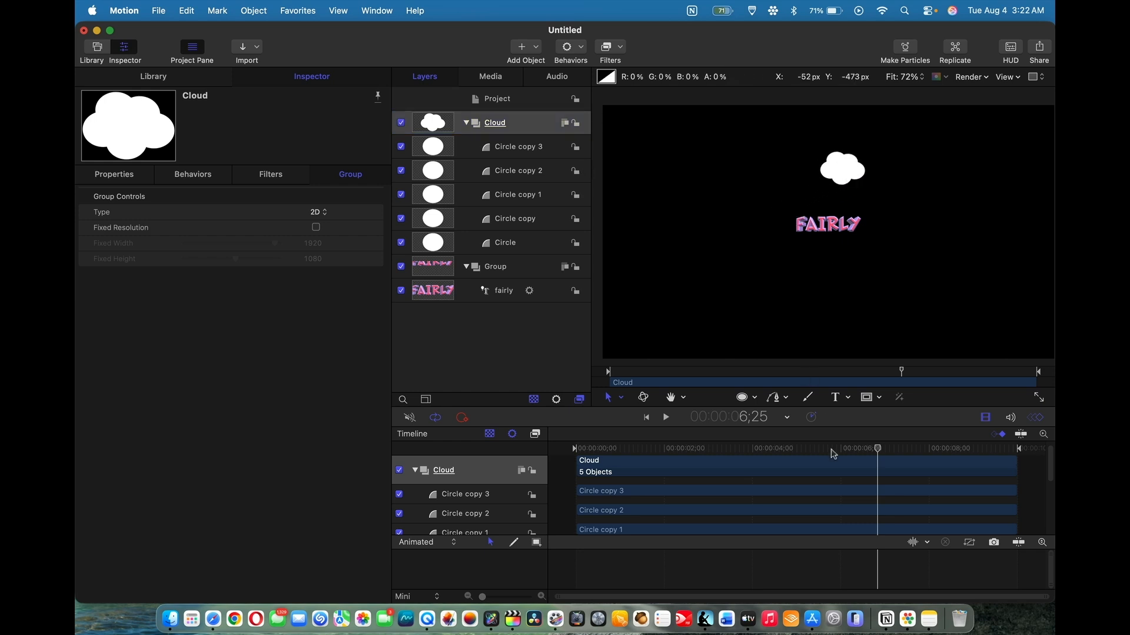
- Play the fairly text animation from the first frame to check its timing
{"action": "left_click_drag", "start_coordinate": [876, 448], "coordinate": [545, 468]}
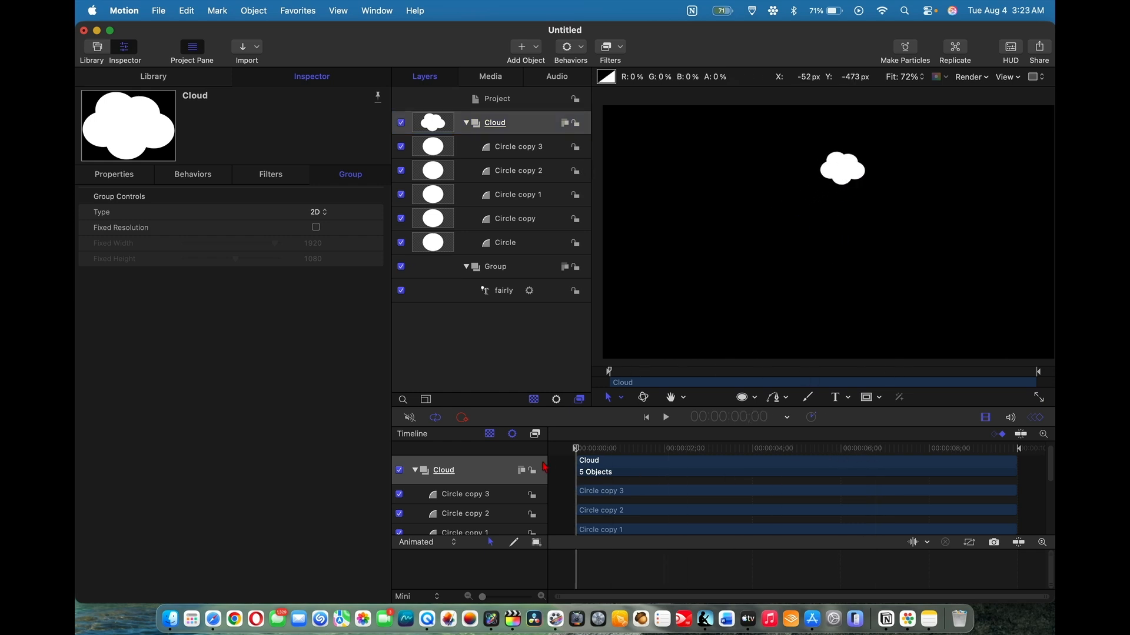
{"action": "left_click", "coordinate": [499, 293]}
{"action": "key", "text": "space"}
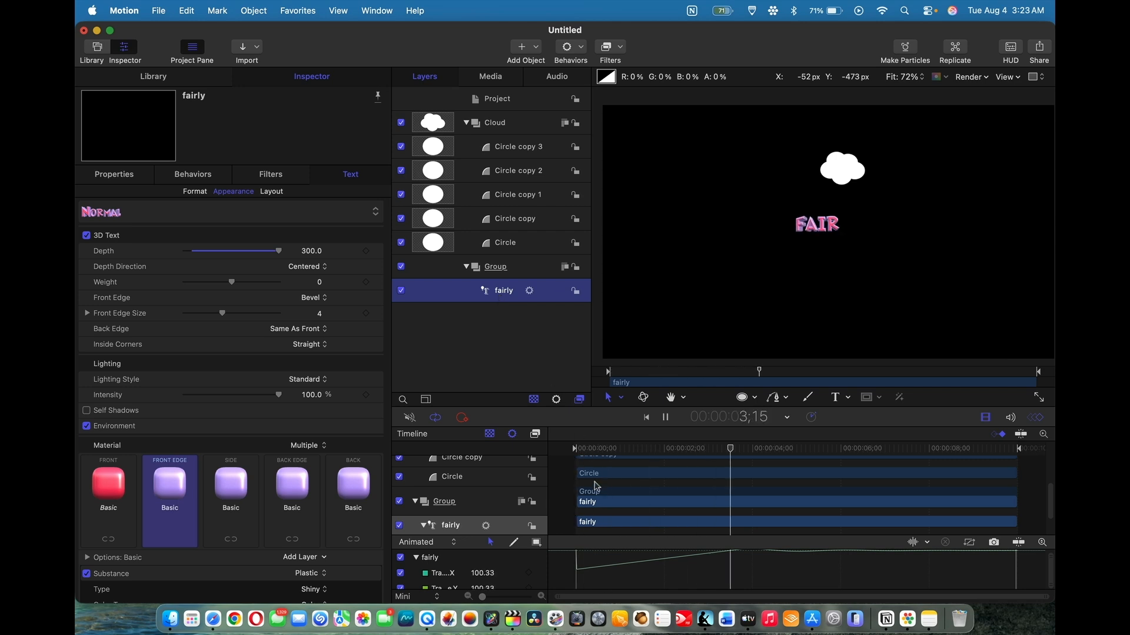
{"action": "key", "text": "space"}
- Trim the fairly text's Overshoot and Sequence Text behaviors to end at 2;00
{"action": "scroll", "coordinate": [596, 486], "scroll_direction": "up", "scroll_amount": 5}
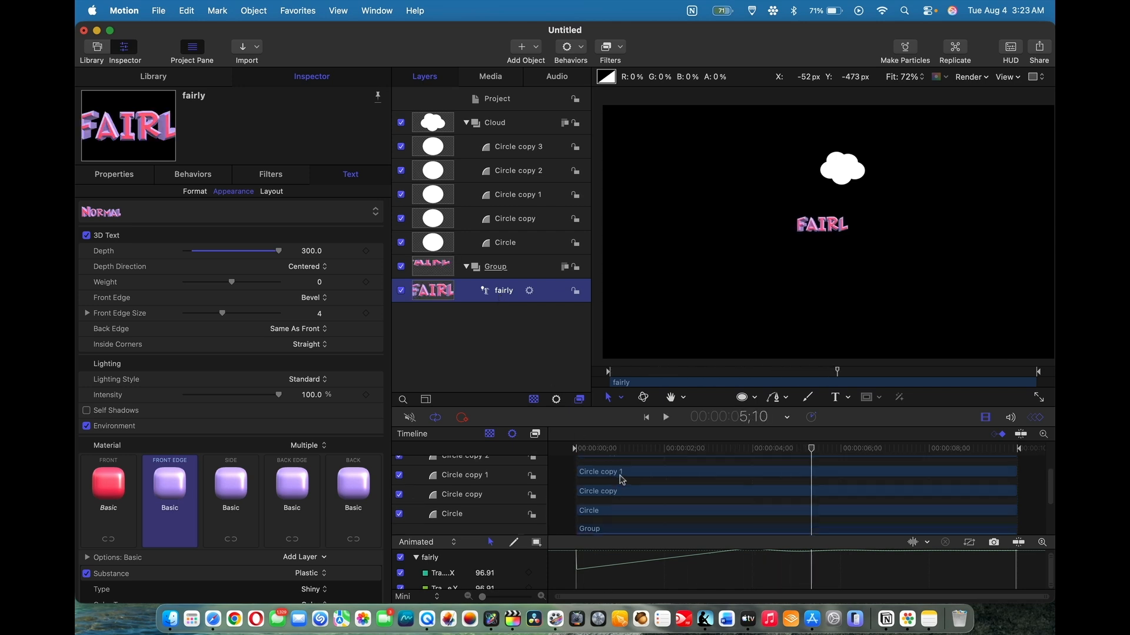
{"action": "scroll", "coordinate": [622, 479], "scroll_direction": "down", "scroll_amount": 5}
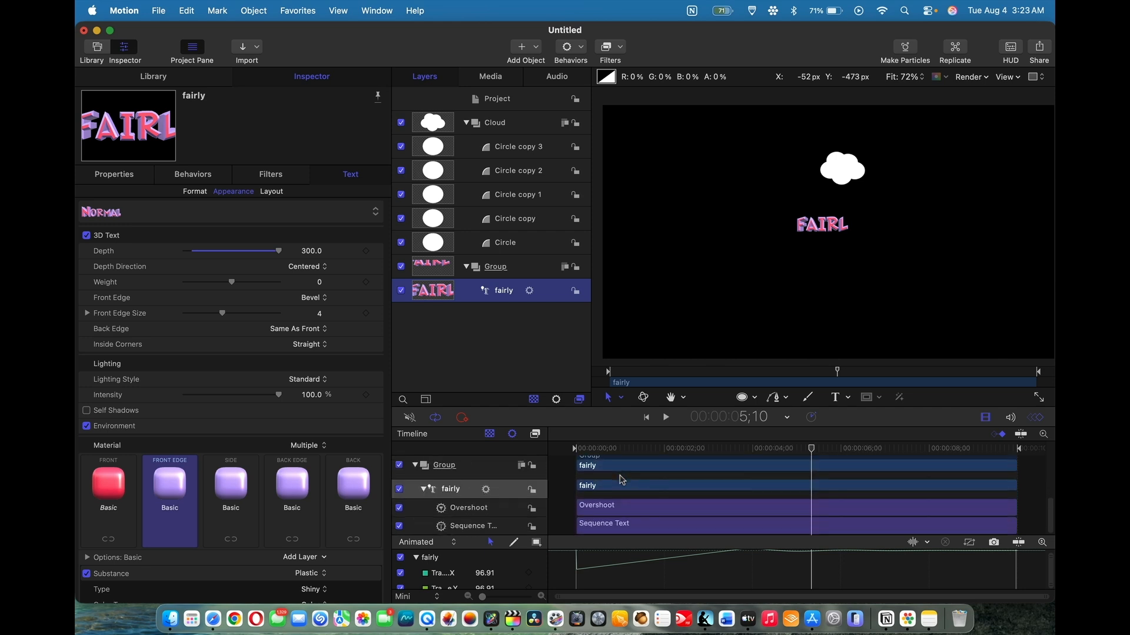
{"action": "left_click", "coordinate": [618, 521]}
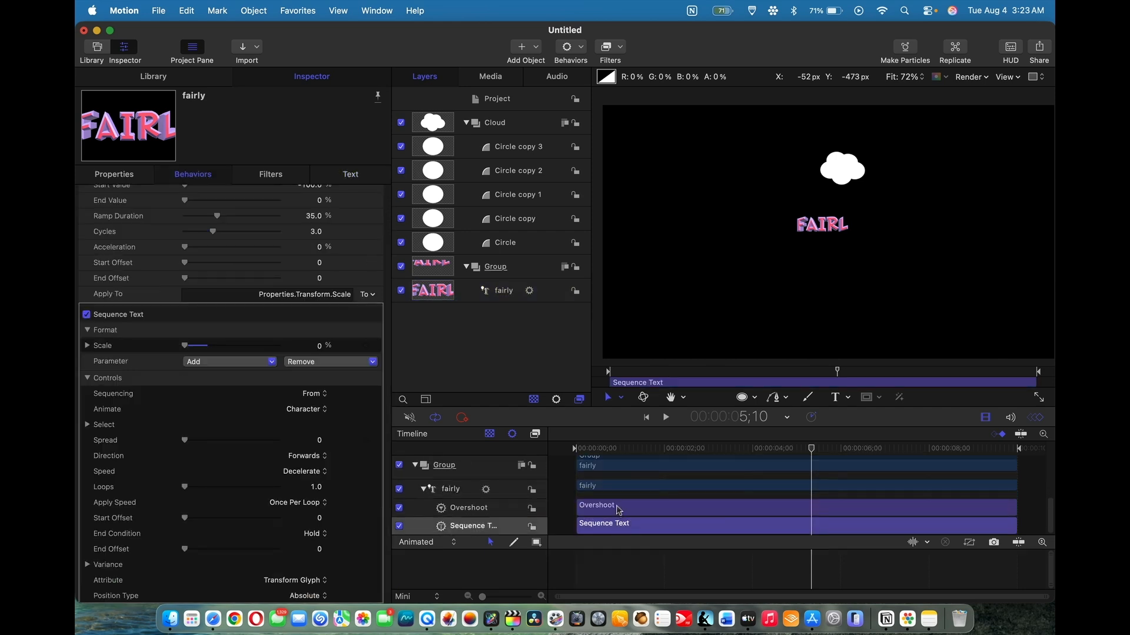
{"action": "left_click", "coordinate": [618, 509]}
{"action": "left_click_drag", "start_coordinate": [810, 451], "coordinate": [666, 480]}
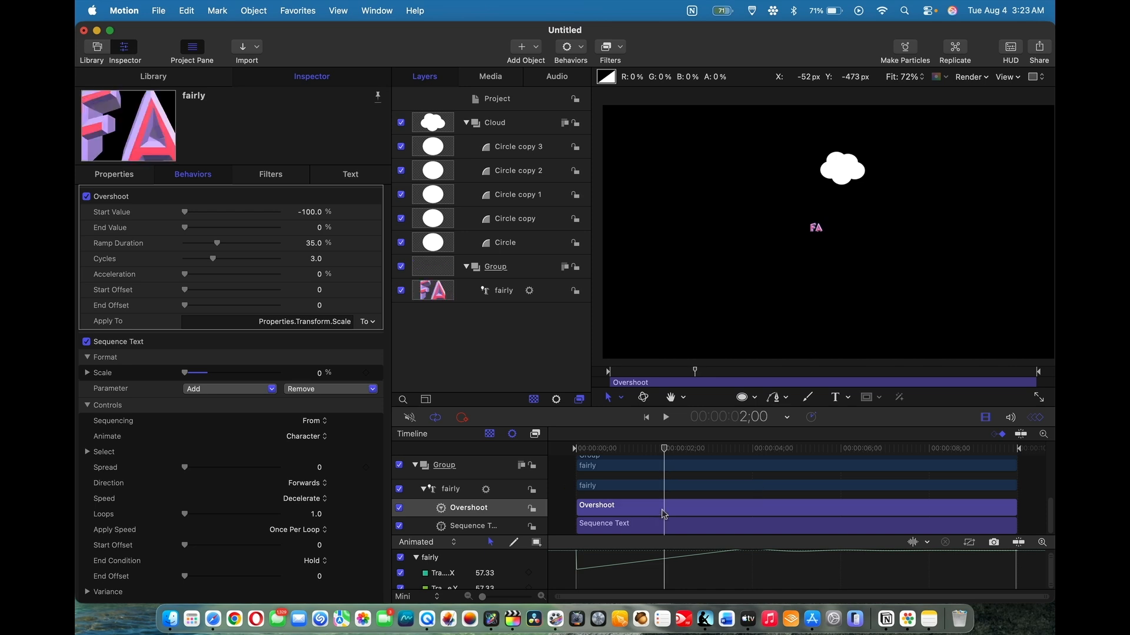
{"action": "key", "text": "o"}
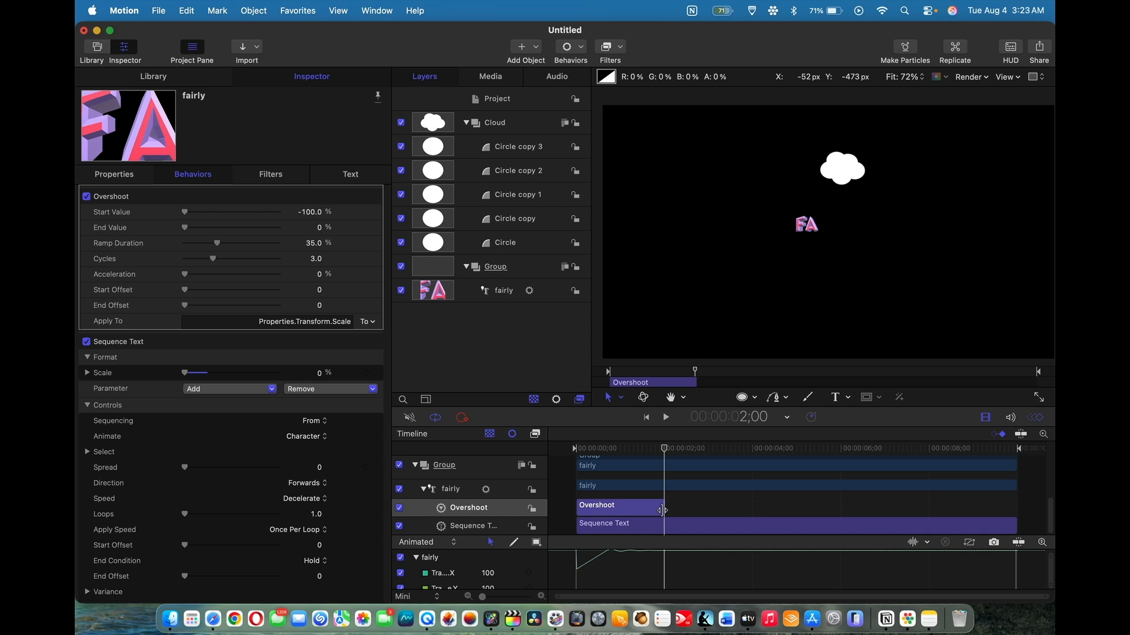
{"action": "left_click", "coordinate": [654, 525]}
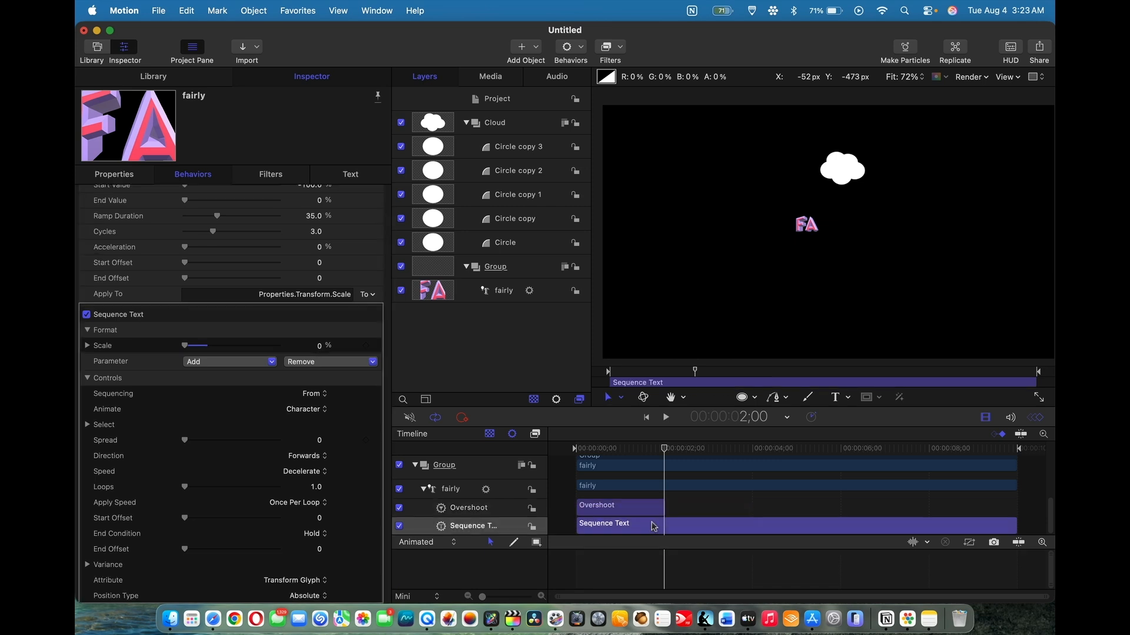
{"action": "key", "text": "o"}
- Preview the shortened fairly animation from the first frame until just past the behaviors' end
{"action": "key", "text": "Home"}
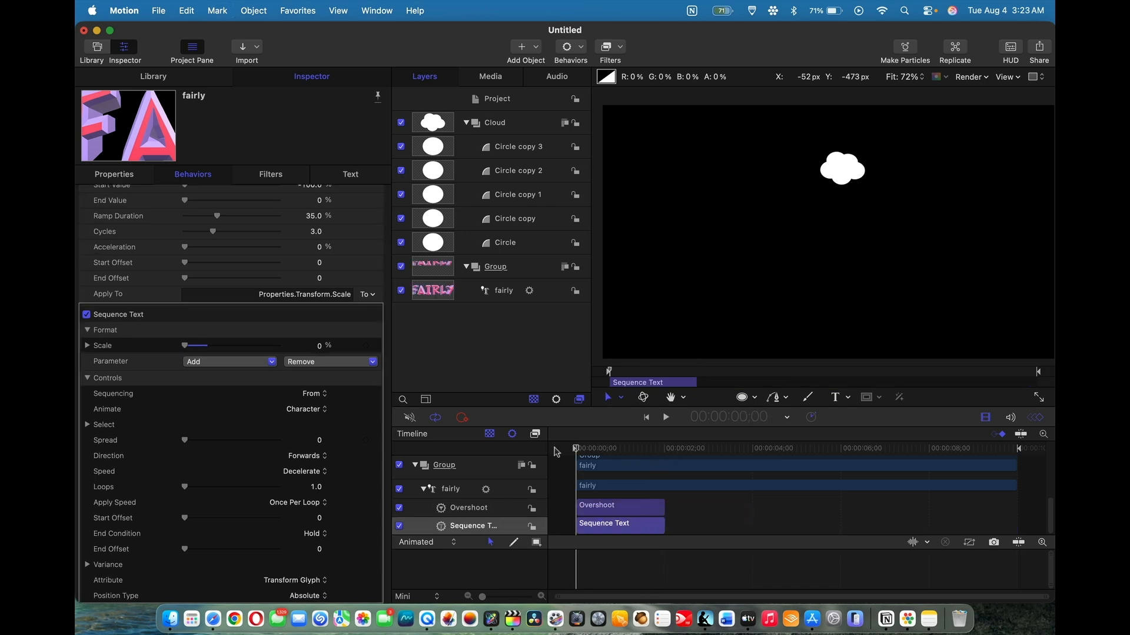
{"action": "key", "text": "space"}
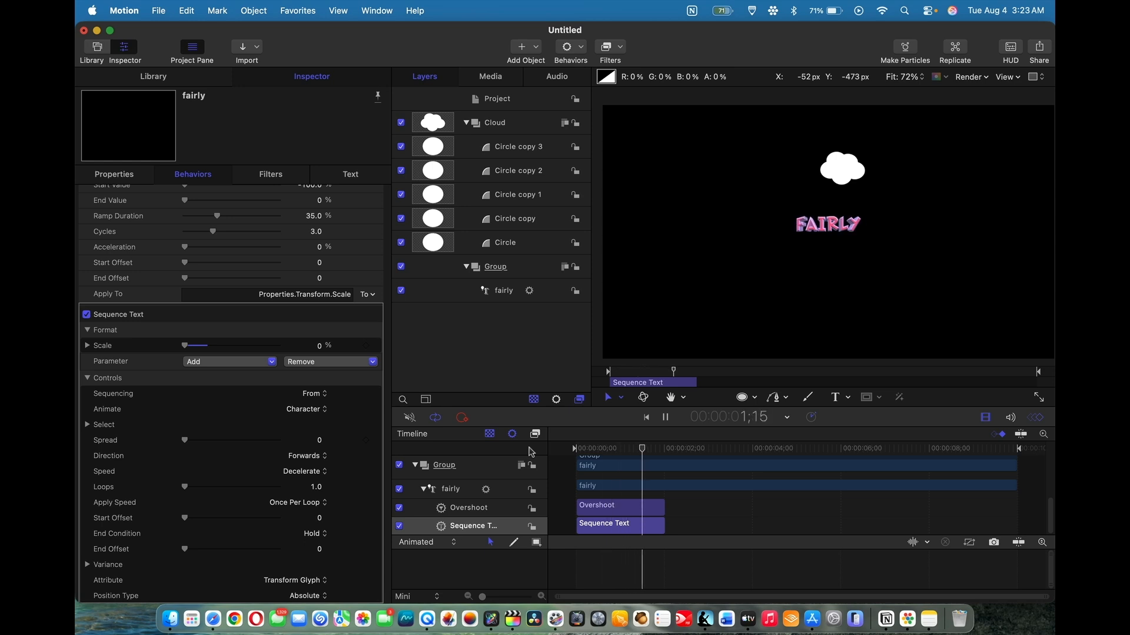
{"action": "key", "text": "space"}
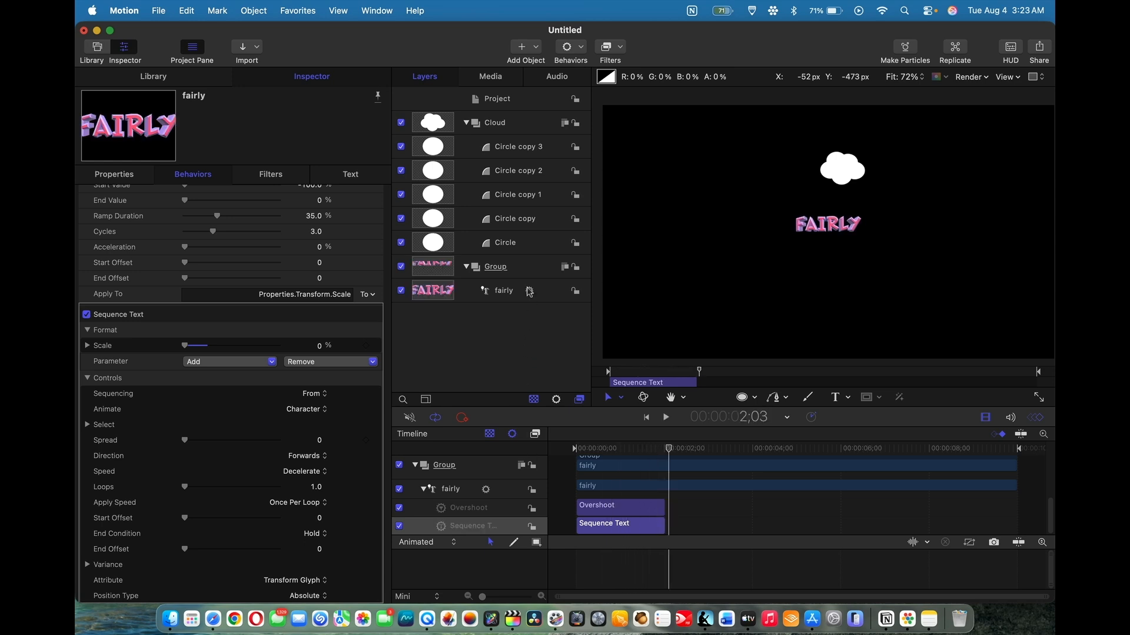
- Centre the Cloud group over the fairly text and scale it to about 211% so it covers the word
{"action": "left_click", "coordinate": [544, 127]}
{"action": "left_click_drag", "start_coordinate": [824, 174], "coordinate": [822, 226]}
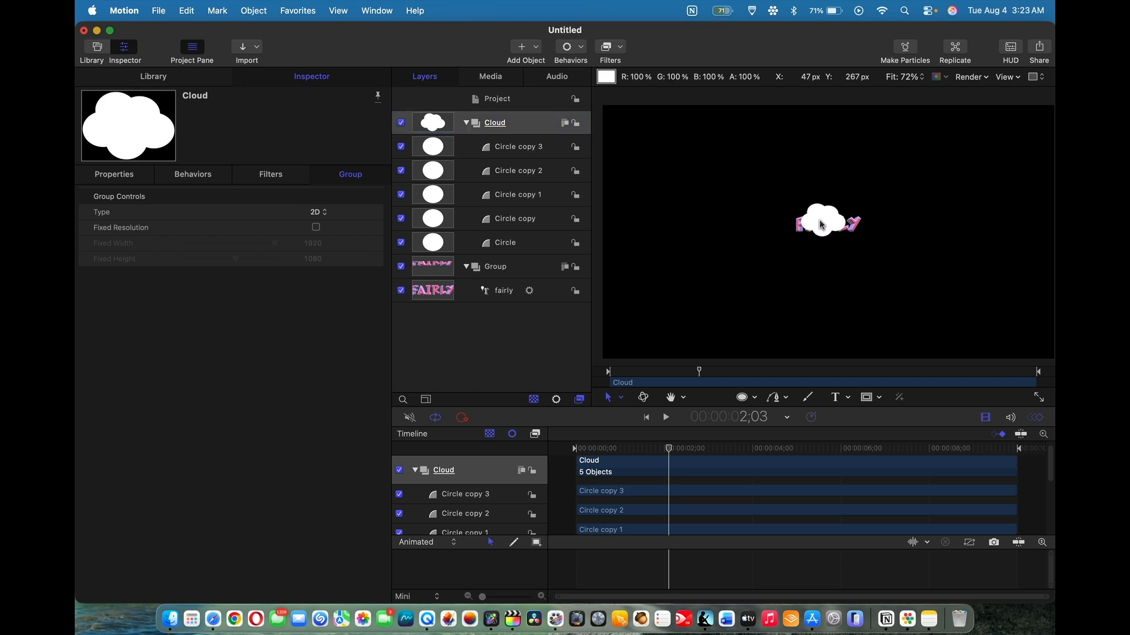
{"action": "left_click", "coordinate": [139, 176]}
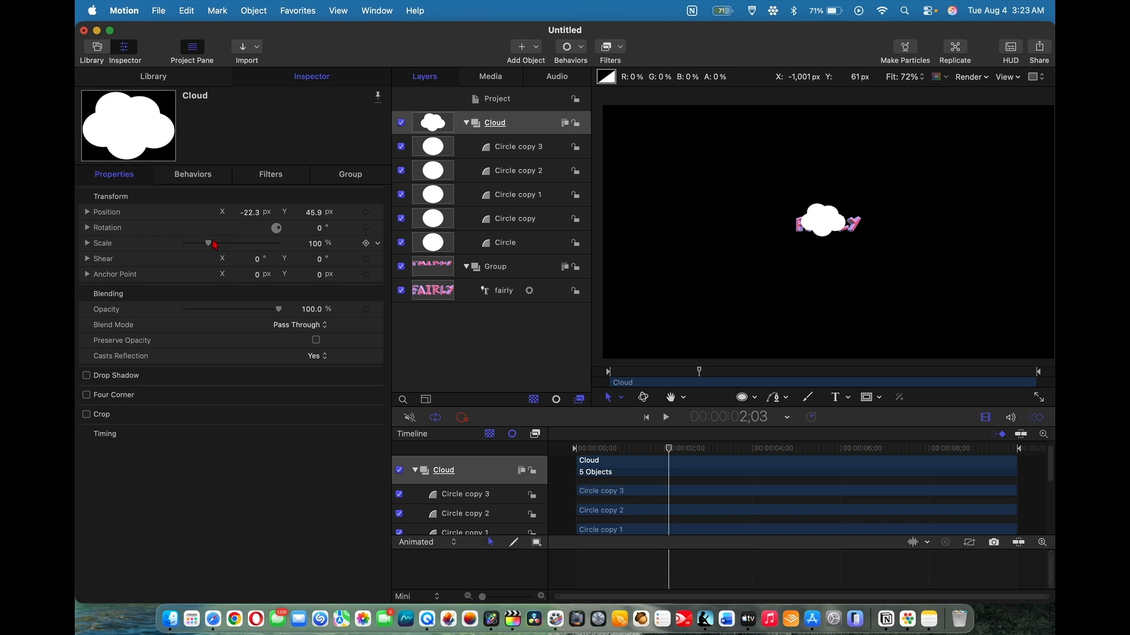
{"action": "left_click_drag", "start_coordinate": [212, 246], "coordinate": [240, 247]}
{"action": "left_click_drag", "start_coordinate": [823, 205], "coordinate": [829, 204]}
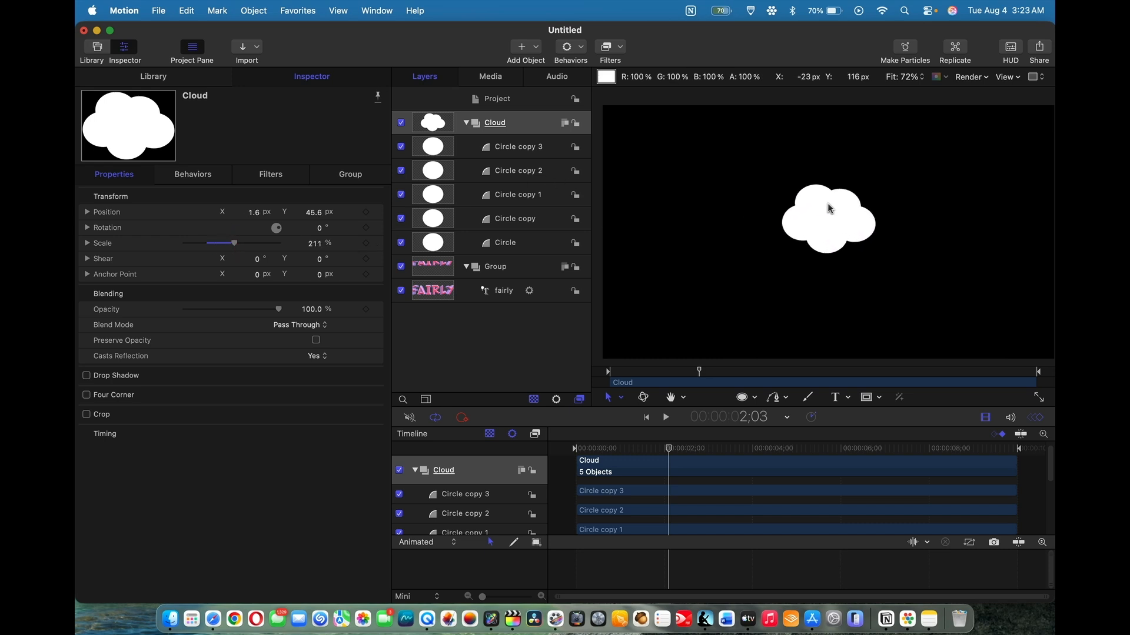
- Nest the collapsed Cloud group inside the fairly text's group, directly beneath the text
{"action": "left_click", "coordinate": [526, 125]}
{"action": "left_click", "coordinate": [466, 123]}
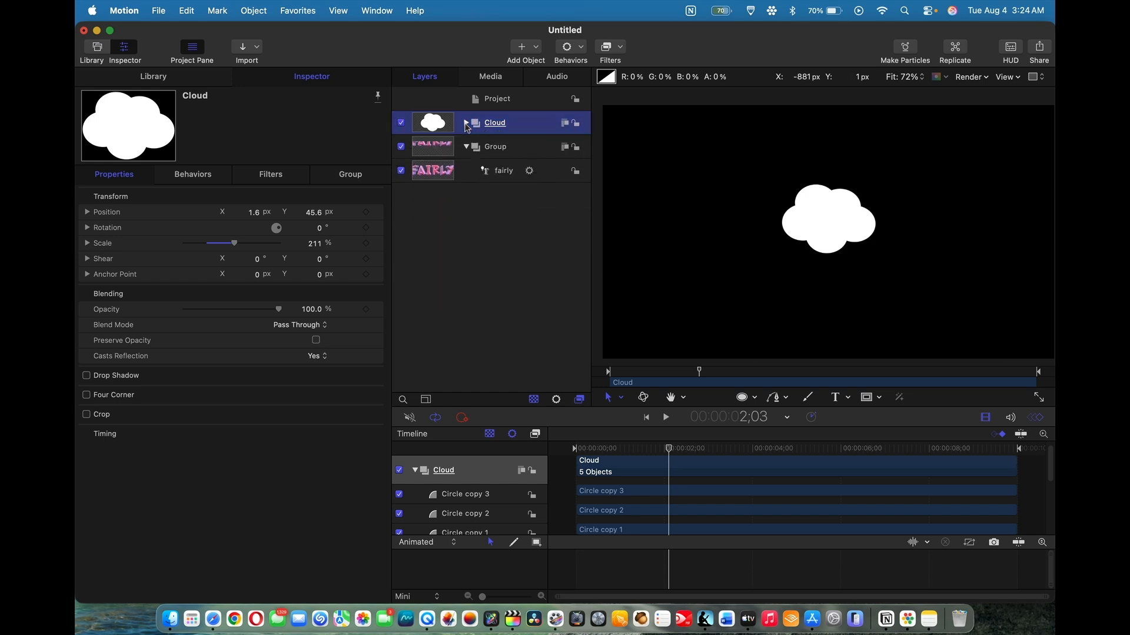
{"action": "left_click_drag", "start_coordinate": [518, 125], "coordinate": [500, 184]}
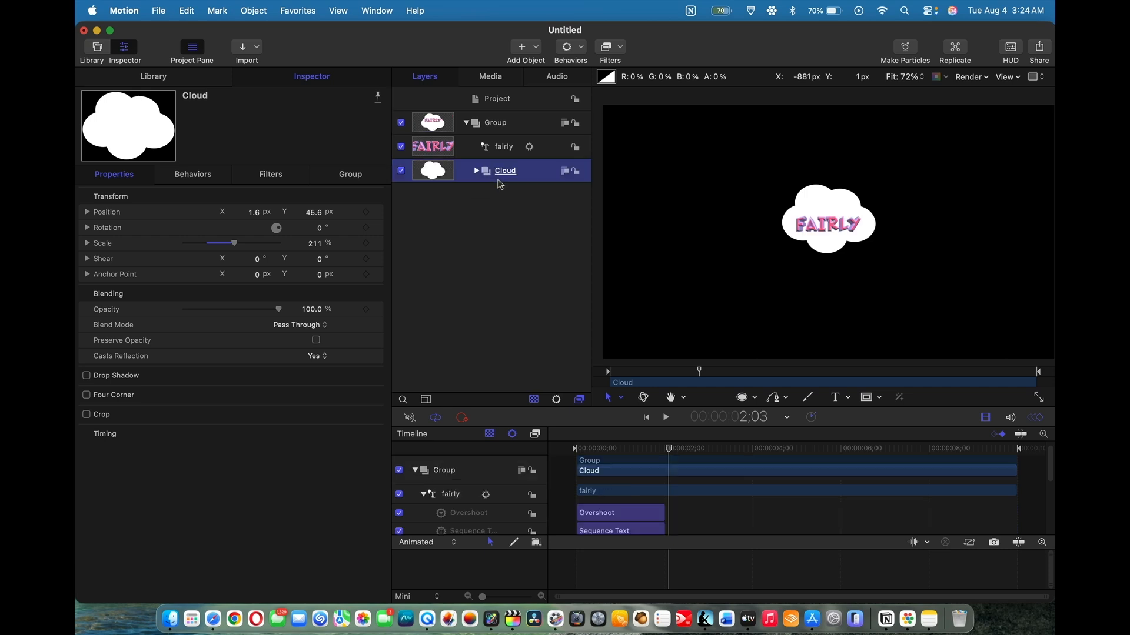
- Position the Cloud behind the fairly text at about X -0.9, Y 15.3 px and scale it to about 229%
{"action": "left_click_drag", "start_coordinate": [830, 227], "coordinate": [829, 232]}
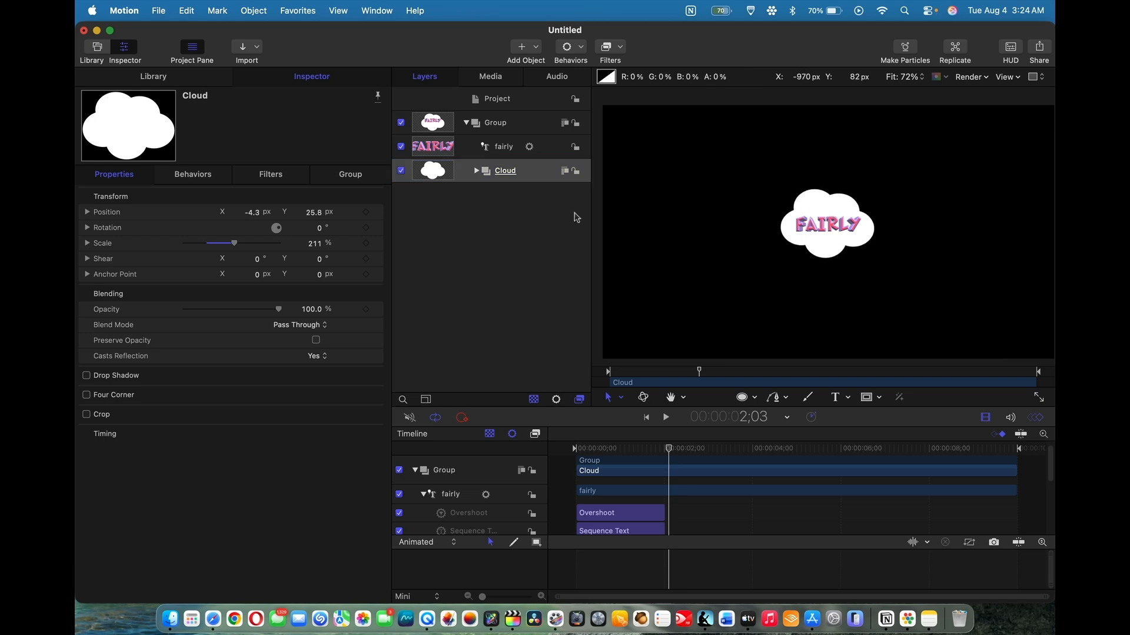
{"action": "right_click", "coordinate": [387, 214]}
{"action": "left_click", "coordinate": [402, 220]}
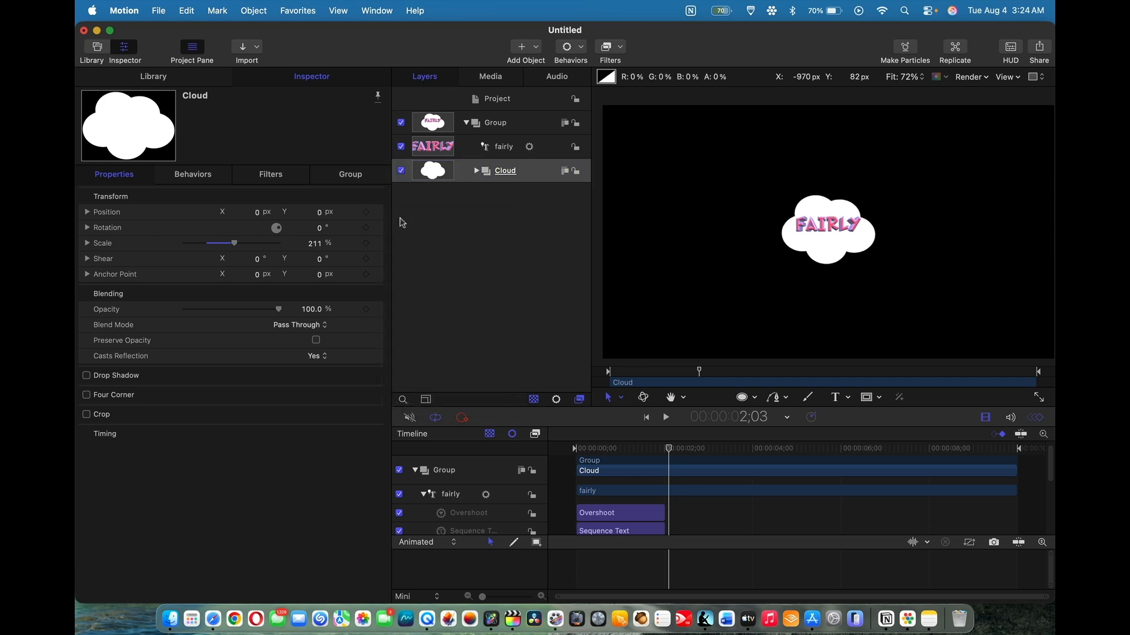
{"action": "left_click_drag", "start_coordinate": [811, 243], "coordinate": [810, 238]}
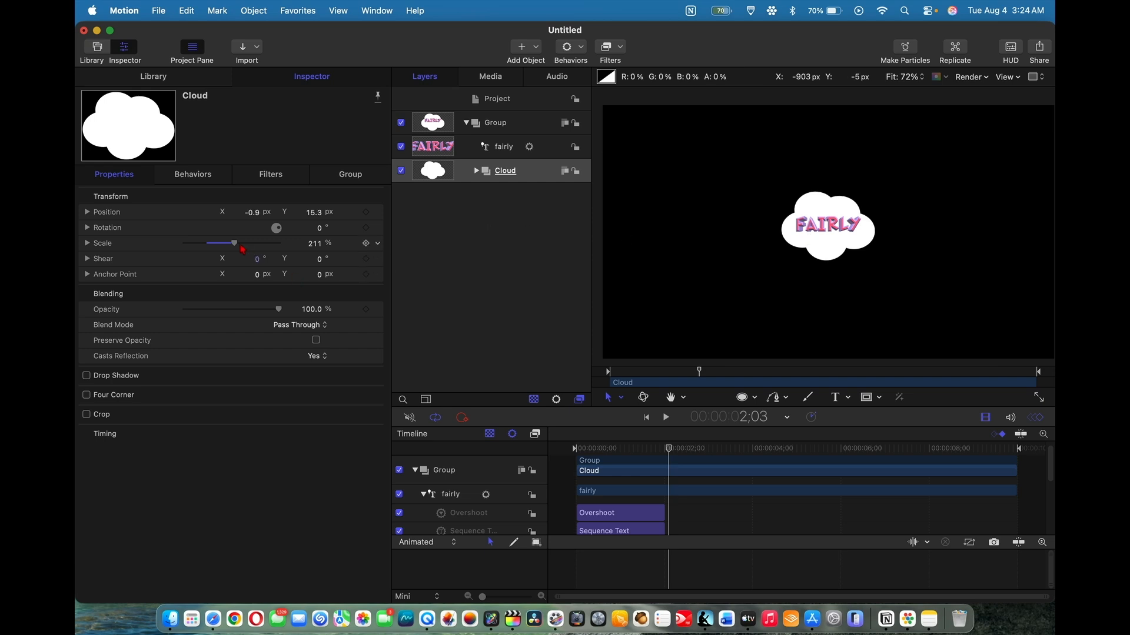
{"action": "left_click_drag", "start_coordinate": [235, 244], "coordinate": [240, 244]}
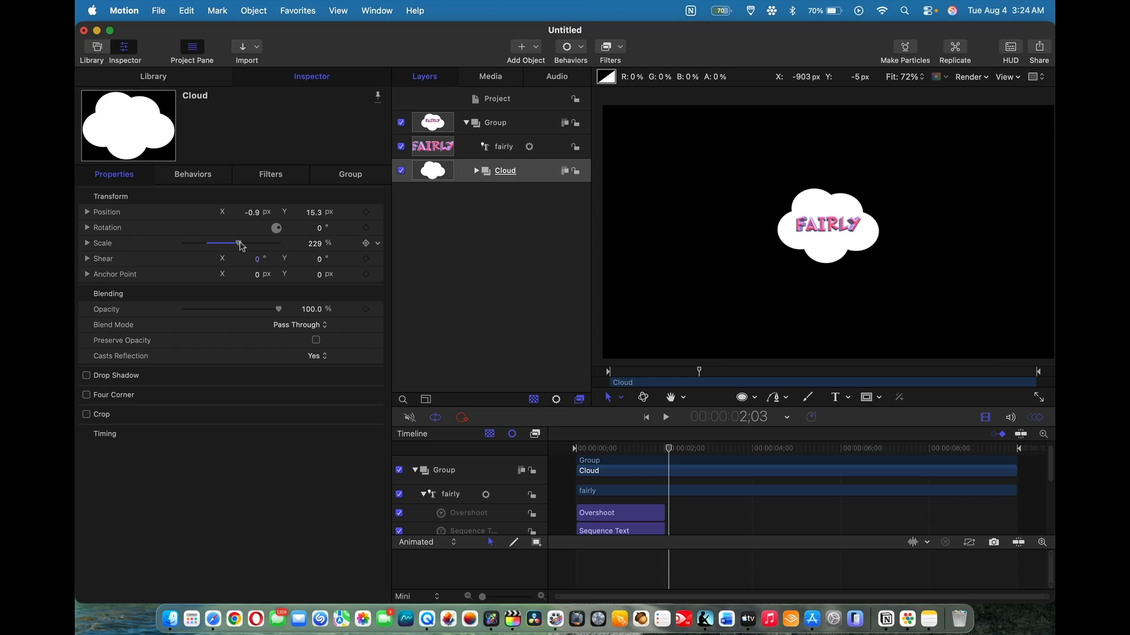
- Add a Stroke border filter to the Cloud group
{"action": "left_click", "coordinate": [539, 174]}
{"action": "left_click", "coordinate": [621, 47]}
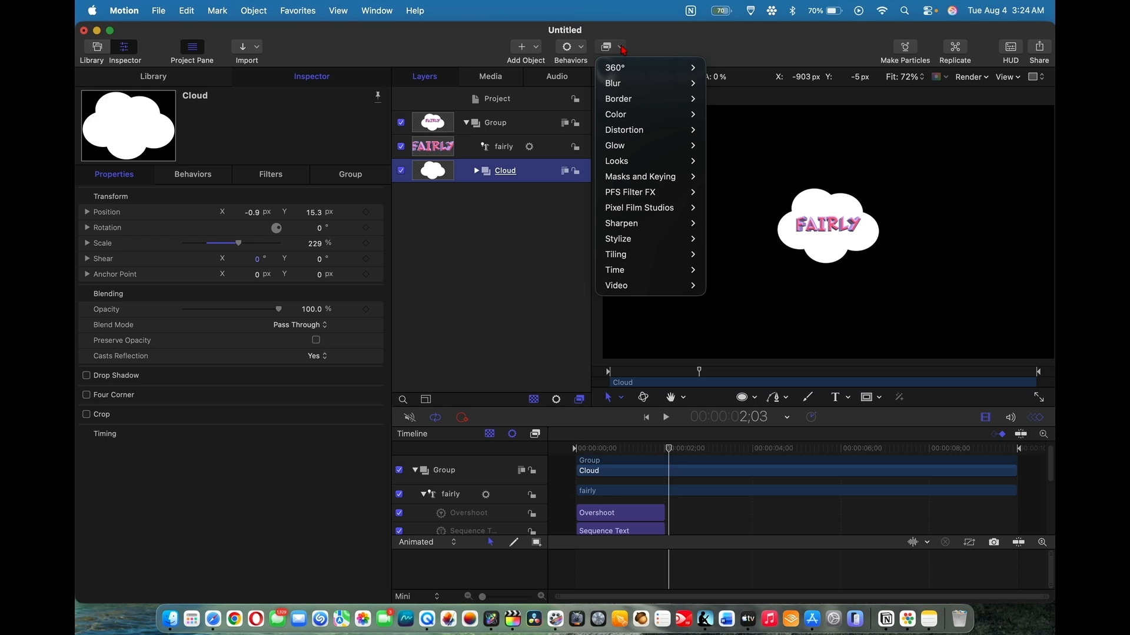
{"action": "mouse_move", "coordinate": [632, 100]}
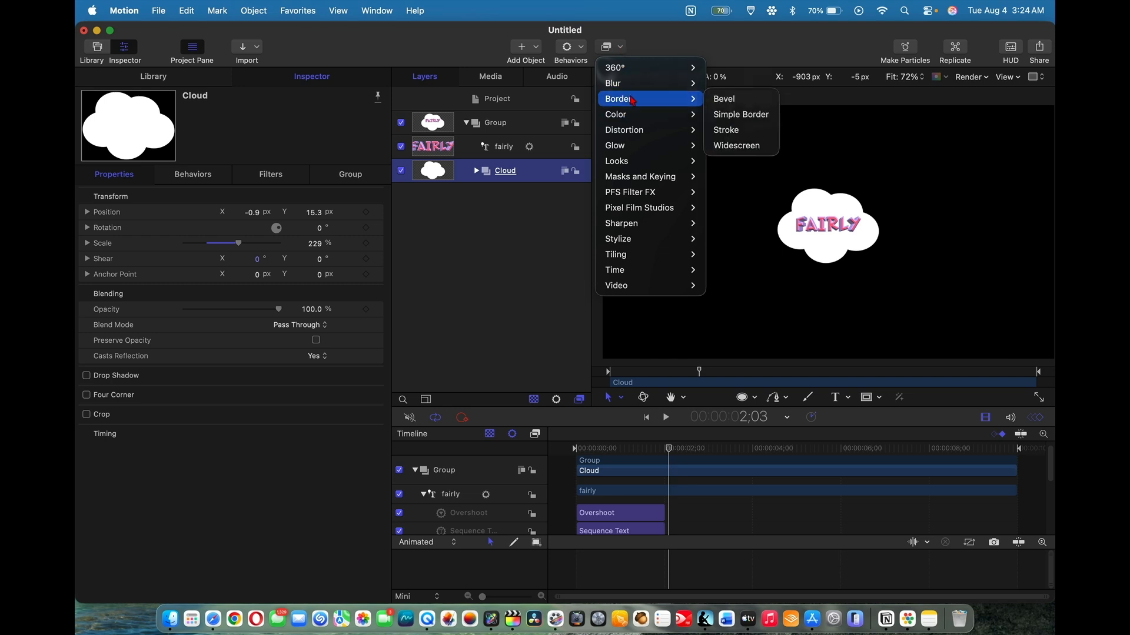
{"action": "left_click", "coordinate": [716, 130]}
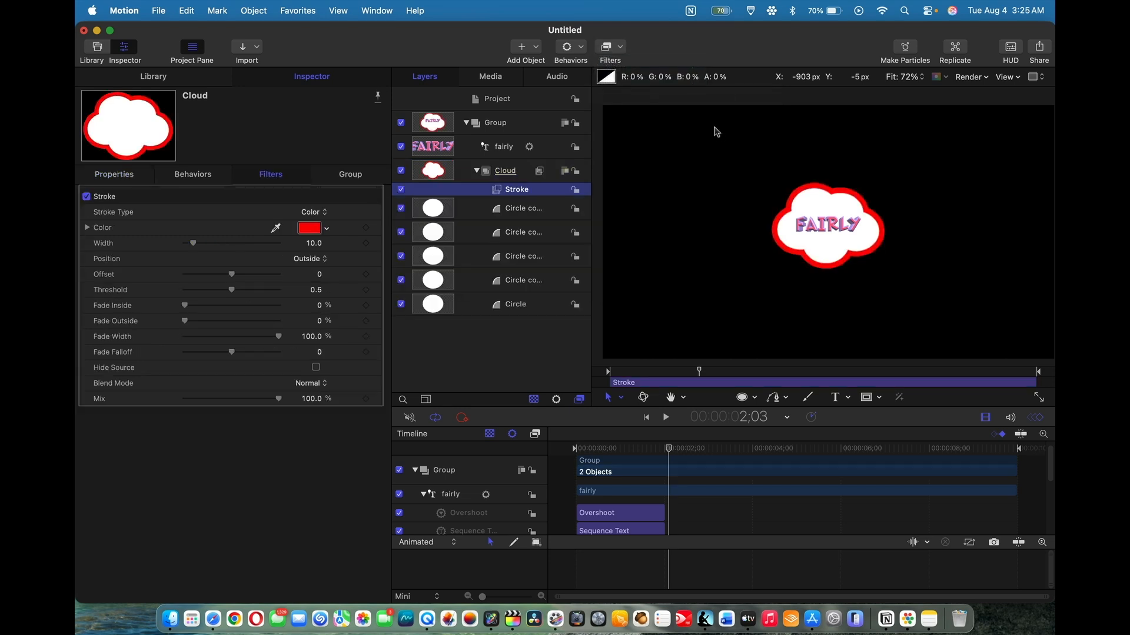
- Change the Cloud's stroke colour to blue-violet and set its width to 13
{"action": "left_click", "coordinate": [312, 230]}
{"action": "left_click", "coordinate": [520, 357]}
{"action": "mouse_move", "coordinate": [519, 357]}
{"action": "left_mouse_down"}
{"action": "mouse_move", "coordinate": [430, 321]}
{"action": "mouse_move", "coordinate": [494, 414]}
{"action": "mouse_move", "coordinate": [460, 397]}
{"action": "mouse_move", "coordinate": [451, 351]}
{"action": "mouse_move", "coordinate": [496, 332]}
{"action": "mouse_move", "coordinate": [509, 344]}
{"action": "mouse_move", "coordinate": [507, 321]}
{"action": "mouse_move", "coordinate": [494, 323]}
{"action": "mouse_move", "coordinate": [492, 383]}
{"action": "mouse_move", "coordinate": [392, 449]}
{"action": "left_mouse_up"}
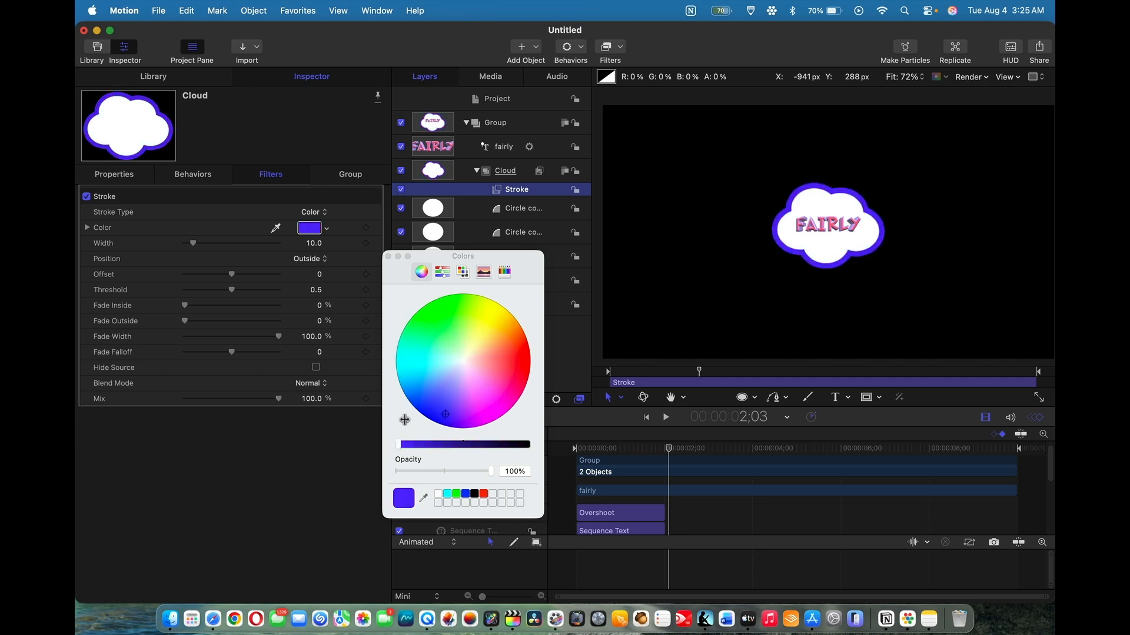
{"action": "left_click", "coordinate": [388, 257]}
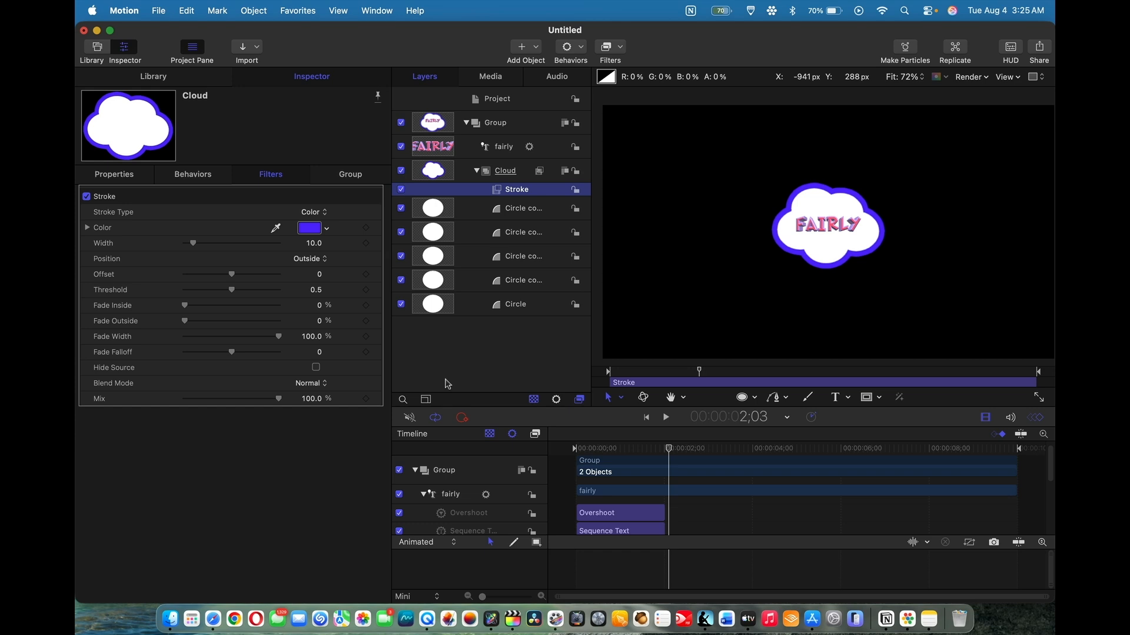
{"action": "left_click_drag", "start_coordinate": [194, 244], "coordinate": [198, 249]}
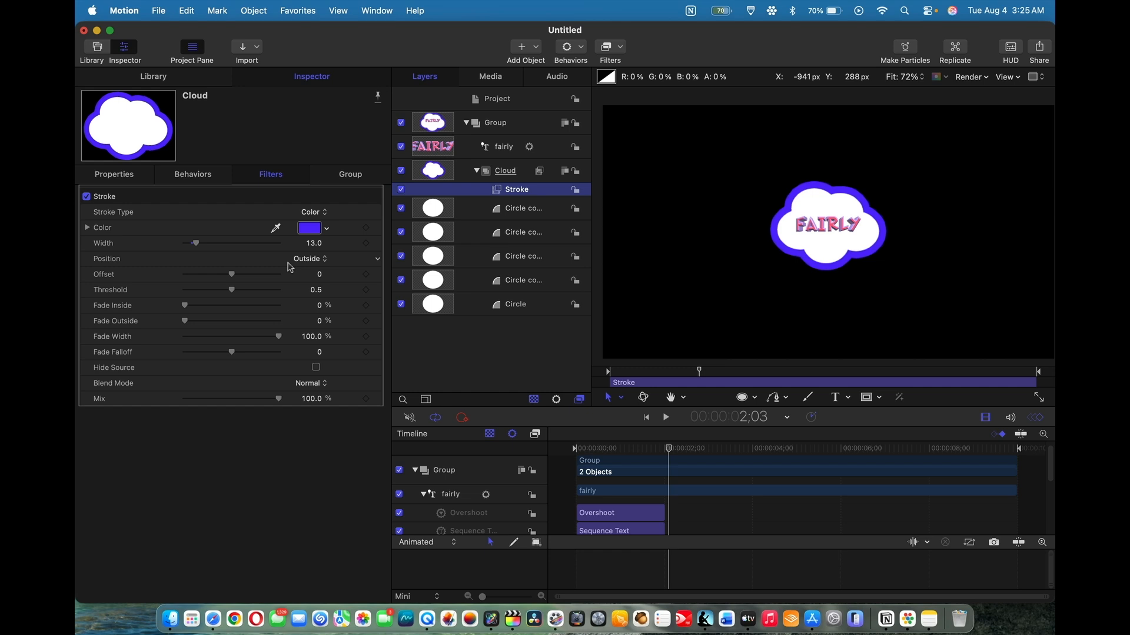
- Collapse the Cloud group and add an Overshoot parameter behavior to it
{"action": "left_click", "coordinate": [478, 173]}
{"action": "left_click", "coordinate": [478, 173]}
{"action": "left_click", "coordinate": [463, 175]}
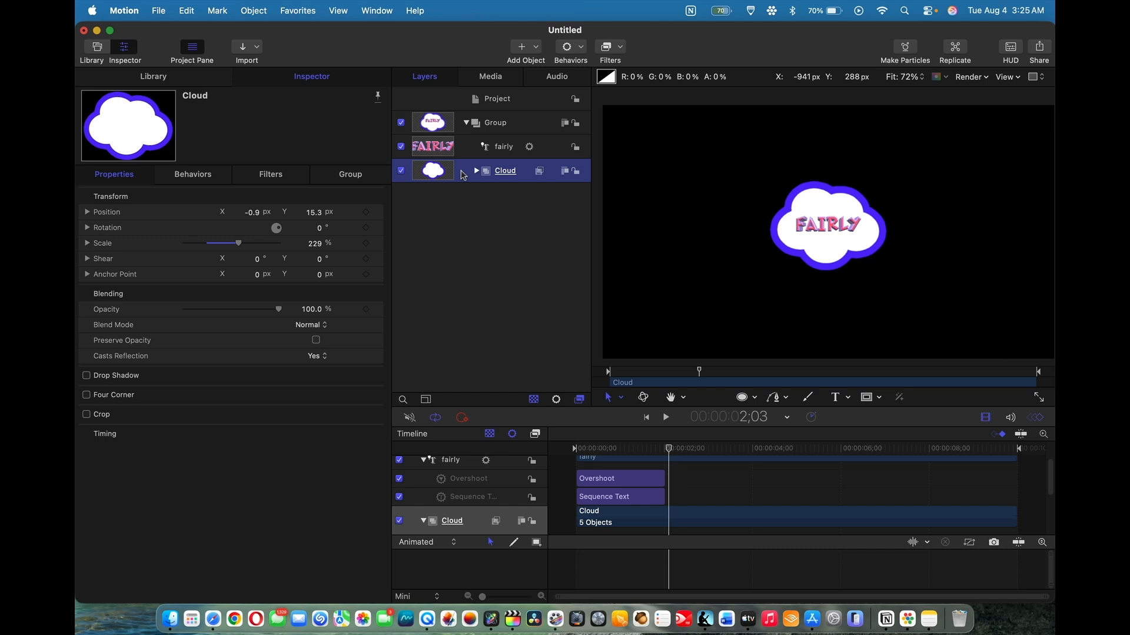
{"action": "left_click", "coordinate": [586, 51]}
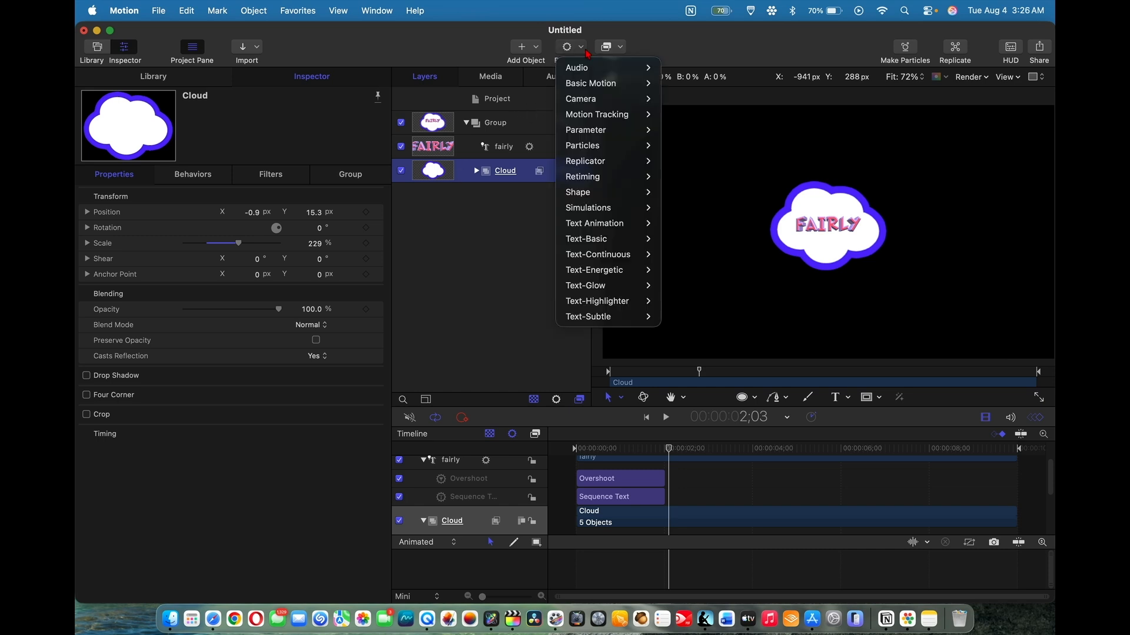
{"action": "mouse_move", "coordinate": [588, 130]}
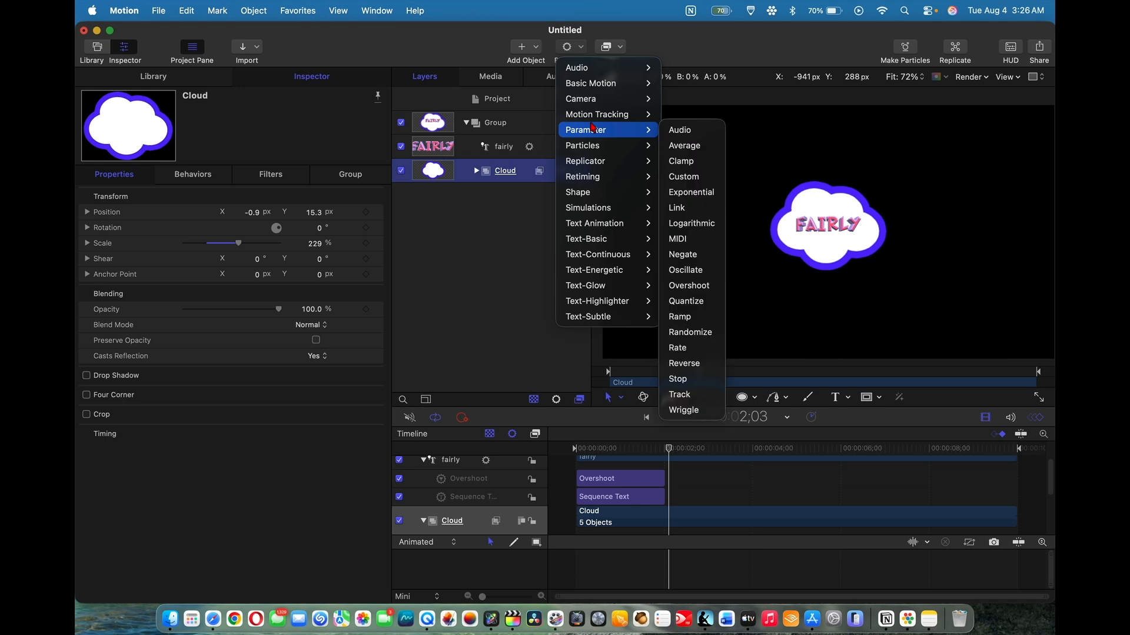
{"action": "left_click", "coordinate": [708, 287]}
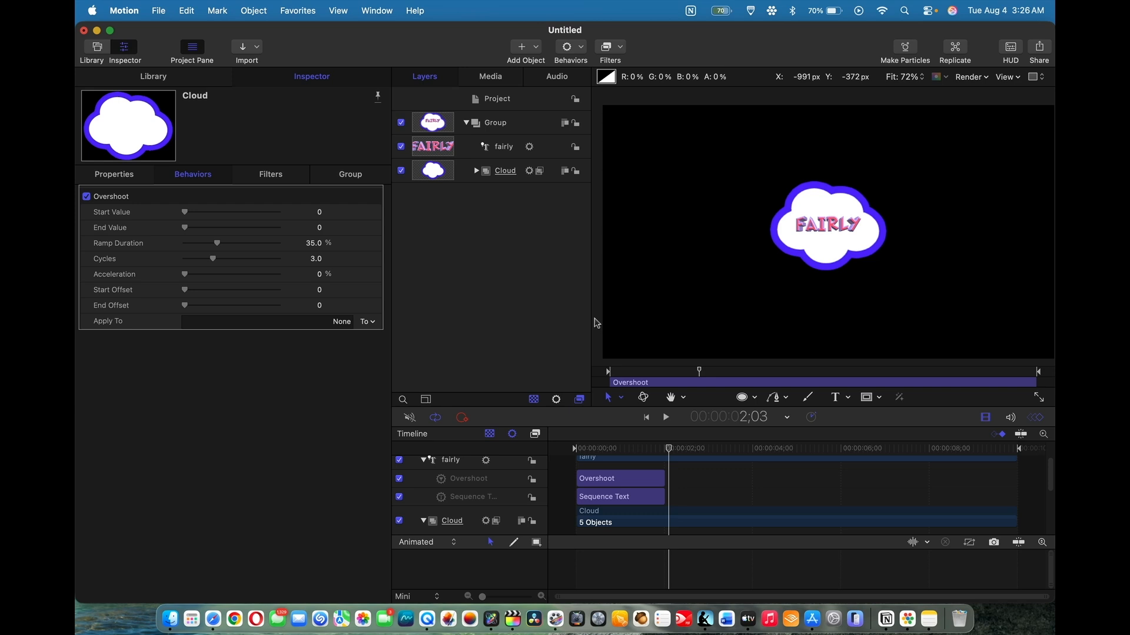
- Apply the Cloud's Overshoot to Transform Scale with a Start Value of -100% and return to the first frame
{"action": "left_click", "coordinate": [363, 323]}
{"action": "mouse_move", "coordinate": [388, 339]}
{"action": "mouse_move", "coordinate": [465, 338]}
{"action": "left_click", "coordinate": [539, 368]}
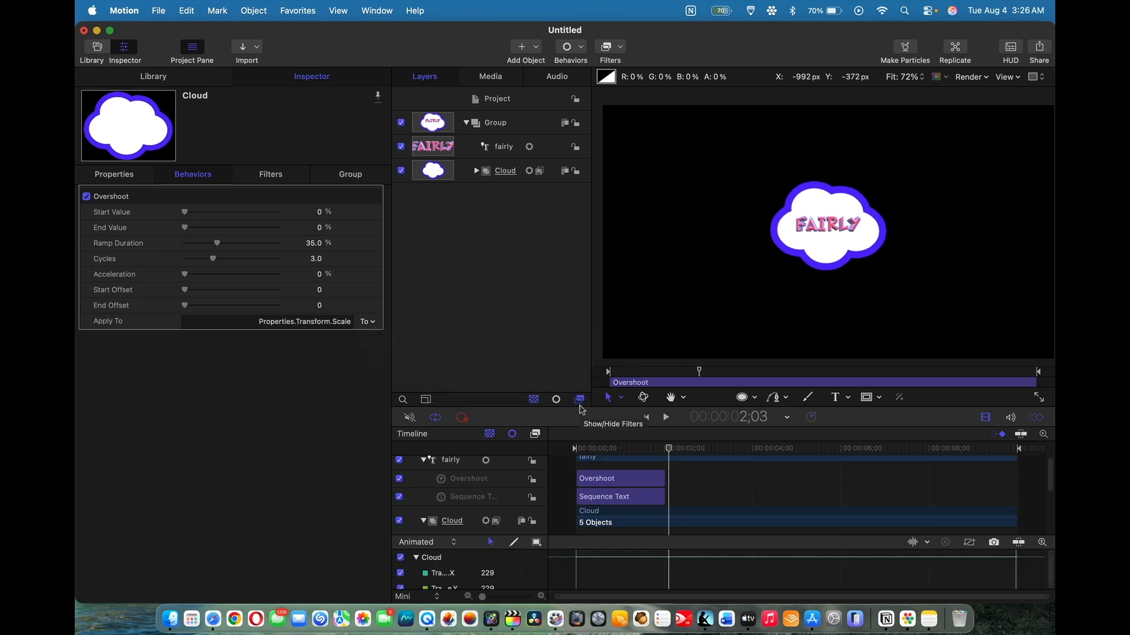
{"action": "left_click", "coordinate": [323, 213]}
{"action": "type", "text": "-100"}
{"action": "key", "text": "Return"}
{"action": "key", "text": "Home"}
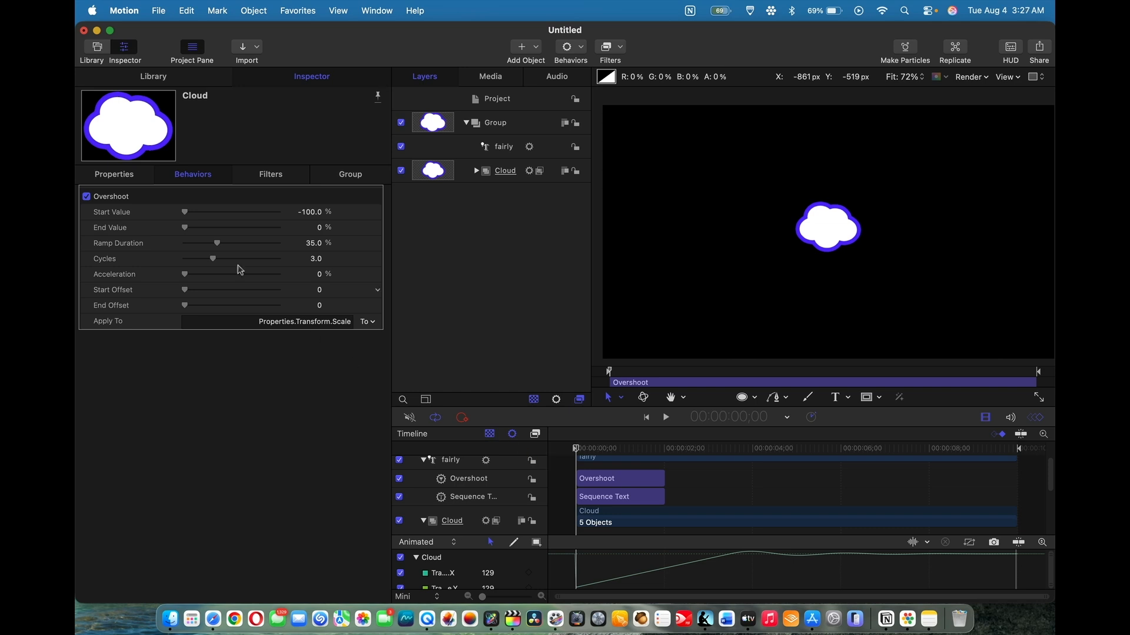
- Try a Start Value of -129% for the Cloud's Overshoot and play the animation
{"action": "left_click", "coordinate": [120, 175]}
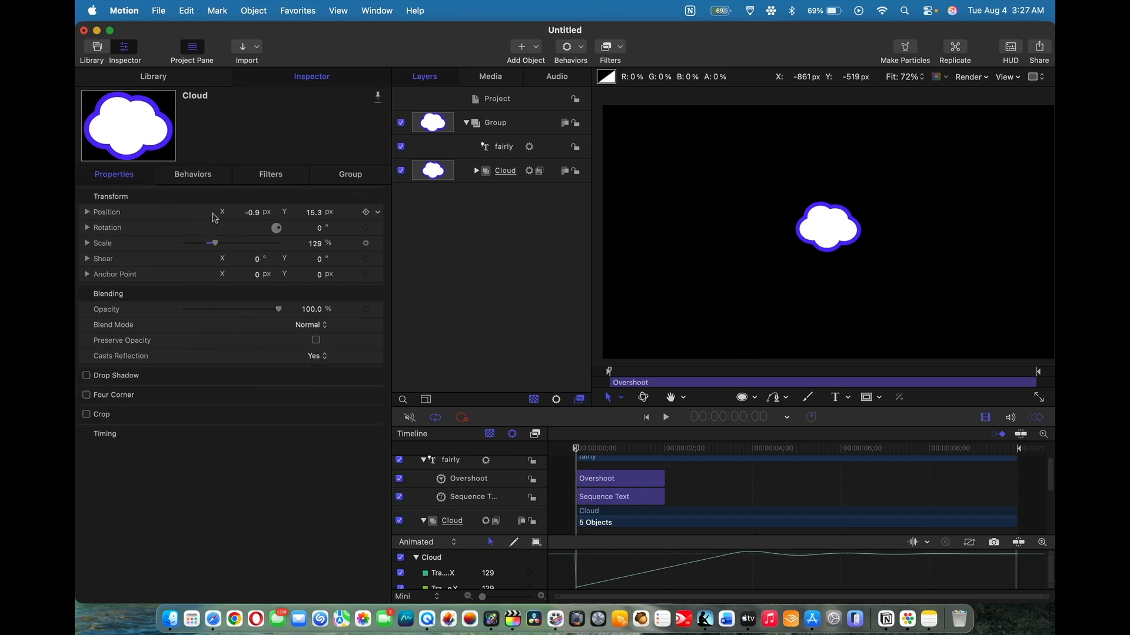
{"action": "left_click", "coordinate": [210, 176]}
{"action": "left_click", "coordinate": [312, 212]}
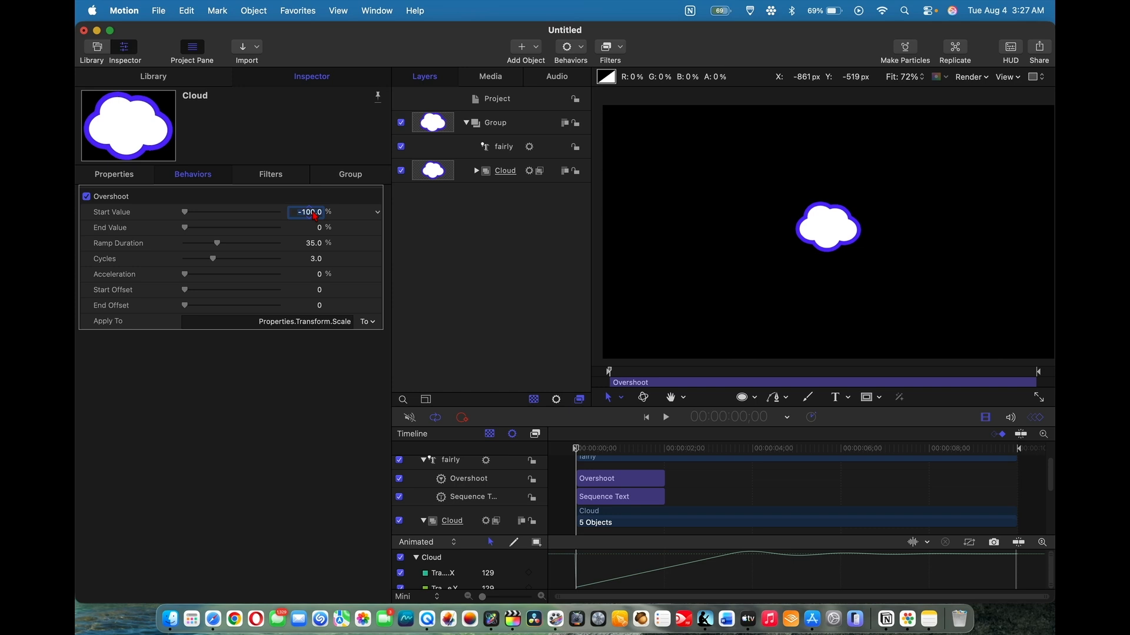
{"action": "type", "text": "-129"}
{"action": "key", "text": "Return"}
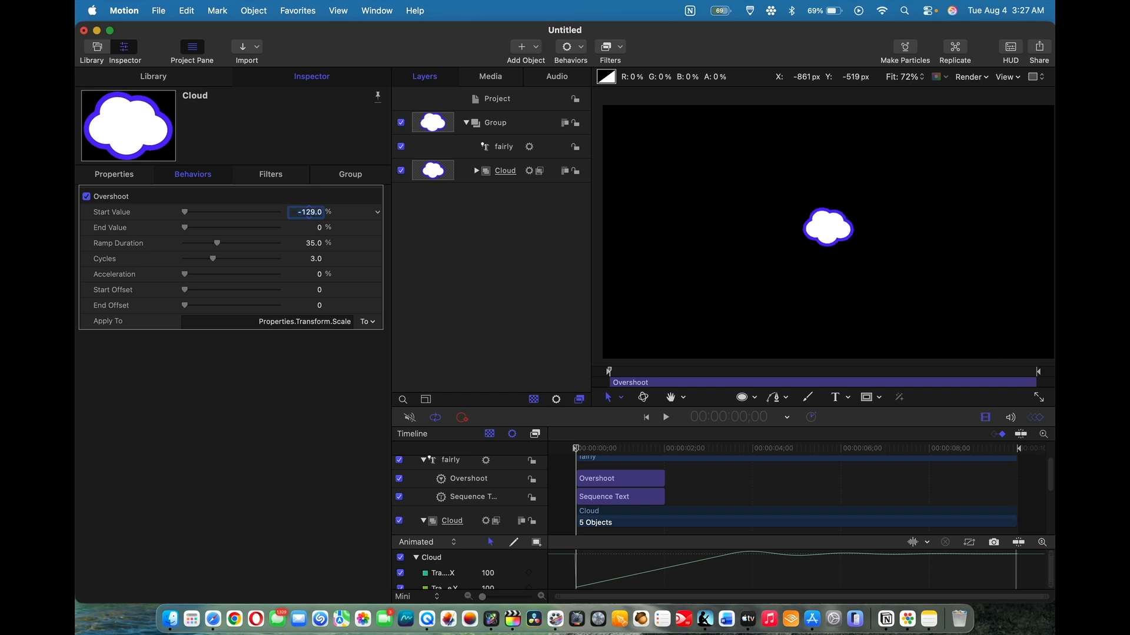
{"action": "key", "text": "space"}
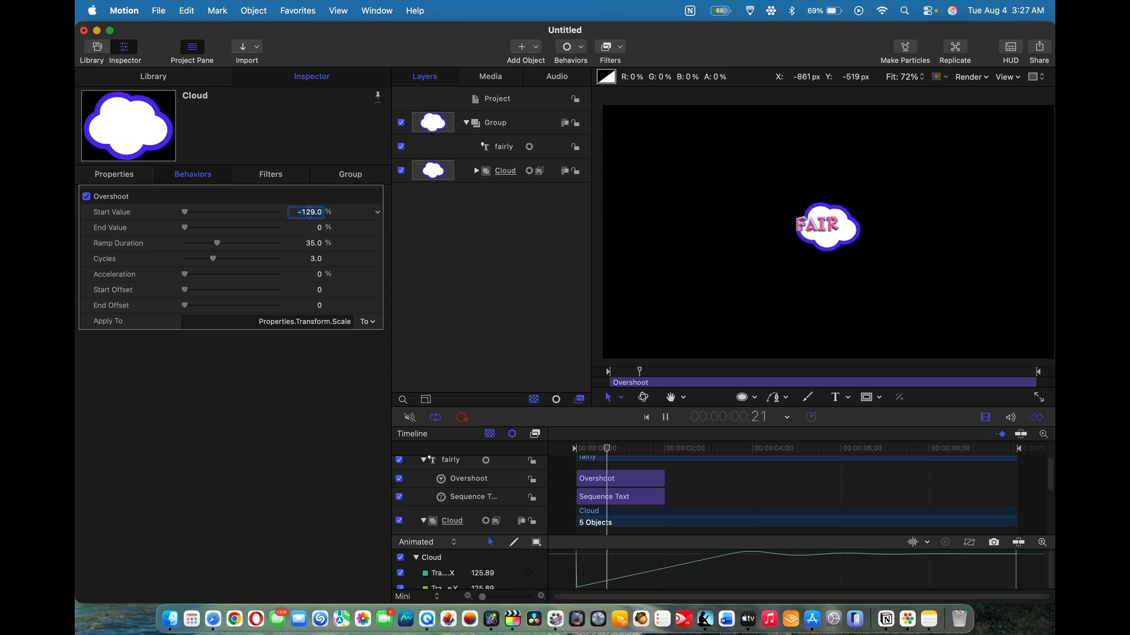
{"action": "key", "text": "space"}
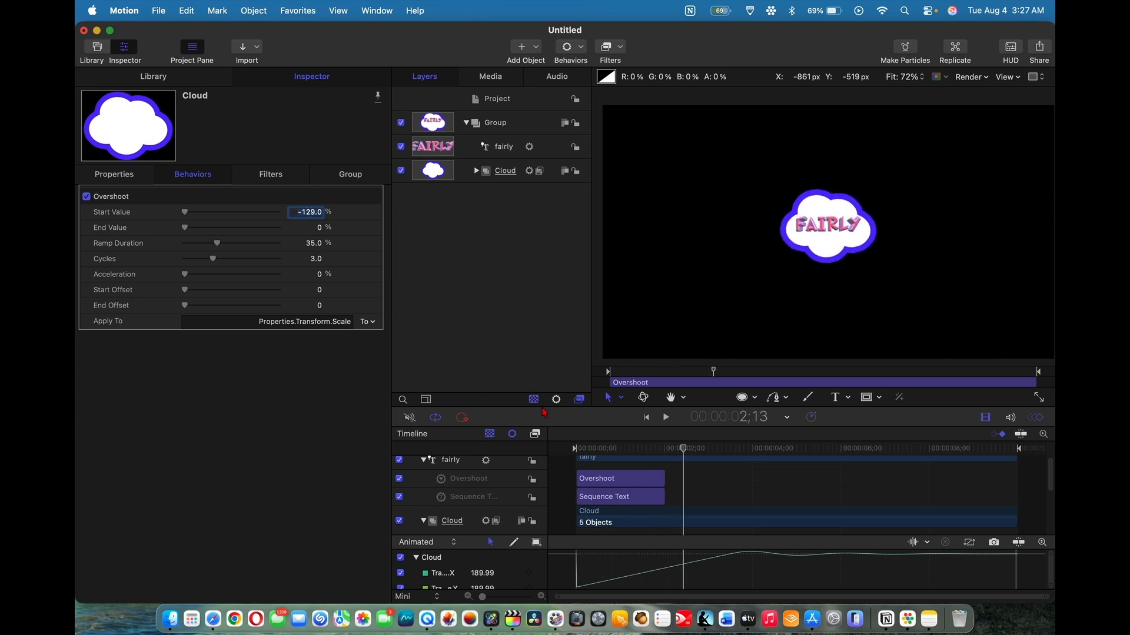
- Return to the first frame, check the Cloud's scale there and set the Overshoot's Start Value back to -100%
{"action": "left_click_drag", "start_coordinate": [681, 450], "coordinate": [563, 458]}
{"action": "left_click", "coordinate": [126, 177]}
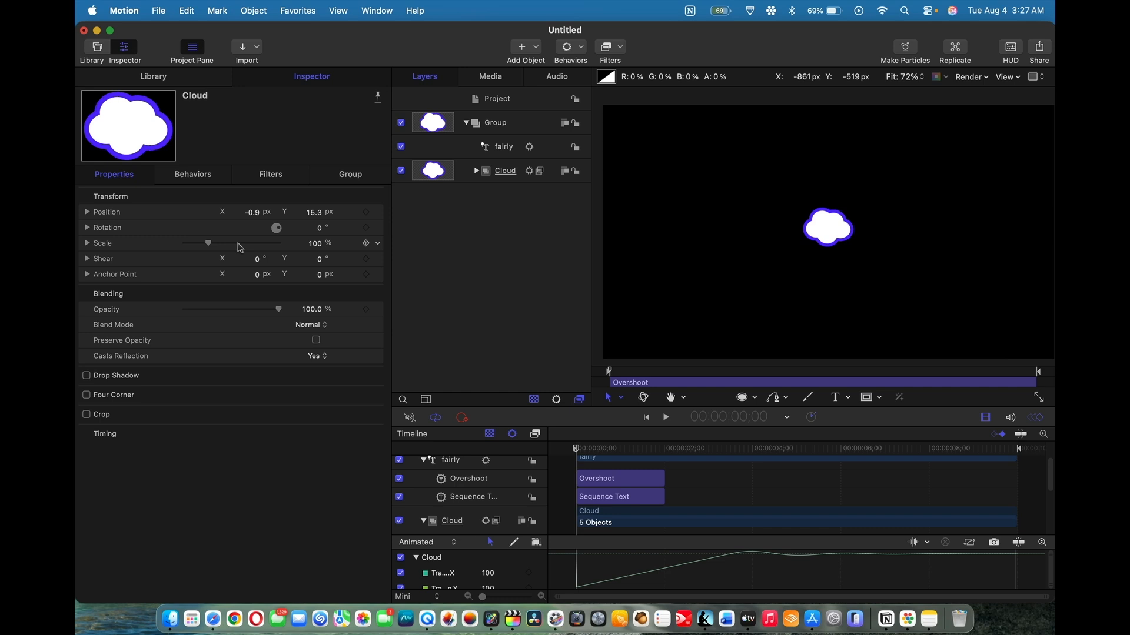
{"action": "left_click", "coordinate": [214, 177]}
{"action": "left_click", "coordinate": [316, 214]}
{"action": "type", "text": "1"}
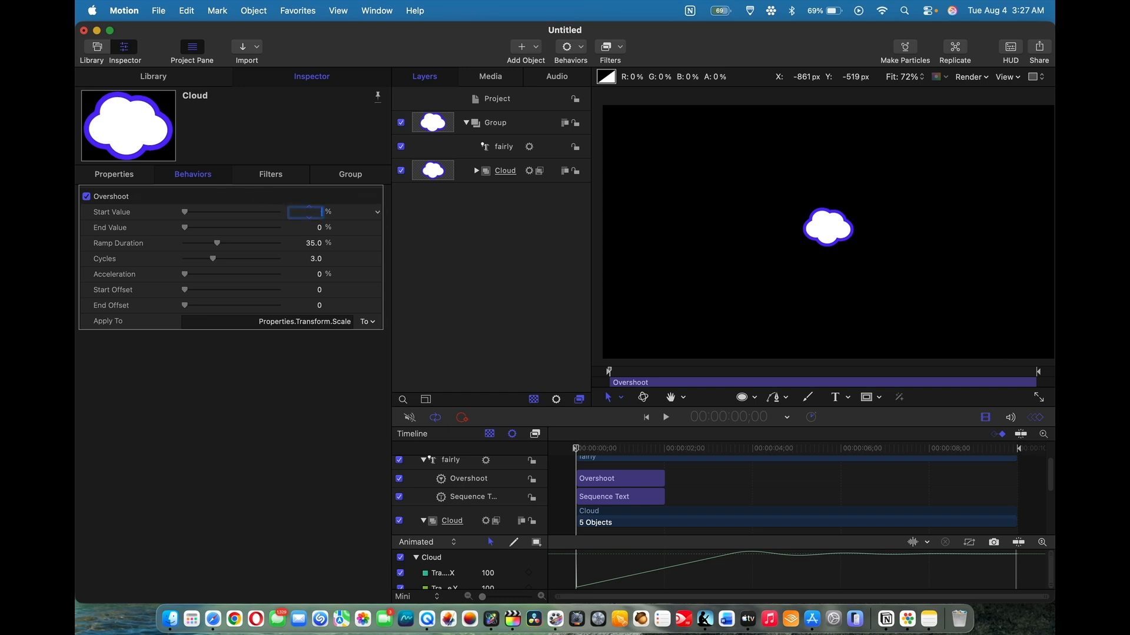
{"action": "type", "text": "00"}
{"action": "key", "text": "Return"}
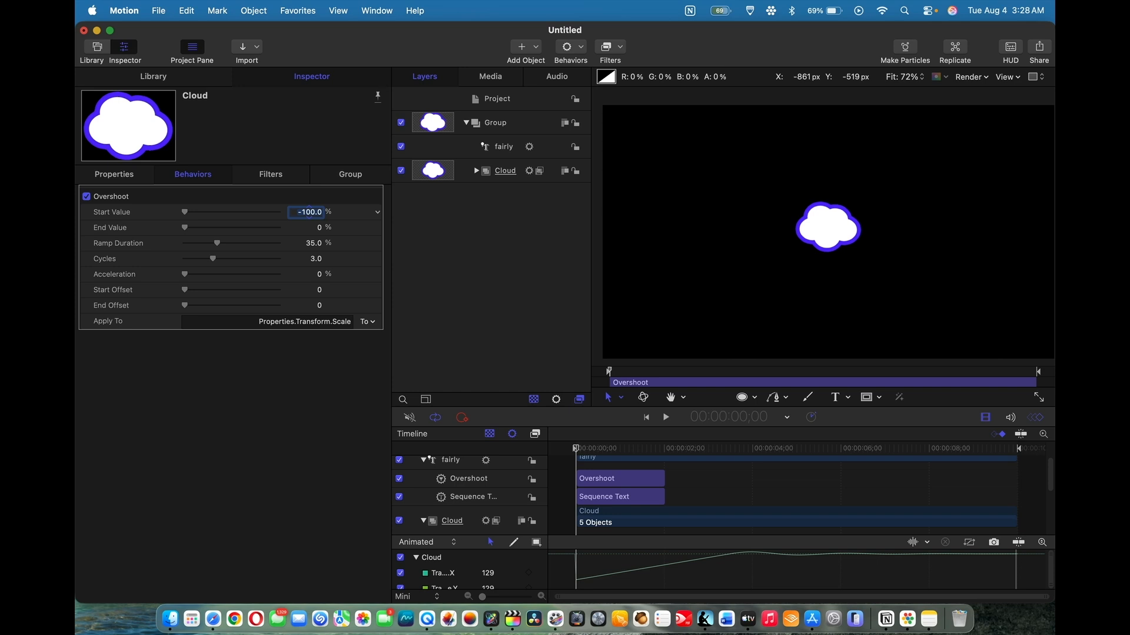
- Set the Cloud's Overshoot to 2 Cycles and 1% Ramp Duration, play the result and return to the first frame
{"action": "left_click", "coordinate": [315, 260]}
{"action": "type", "text": "2"}
{"action": "key", "text": "Return"}
{"action": "left_click", "coordinate": [318, 246]}
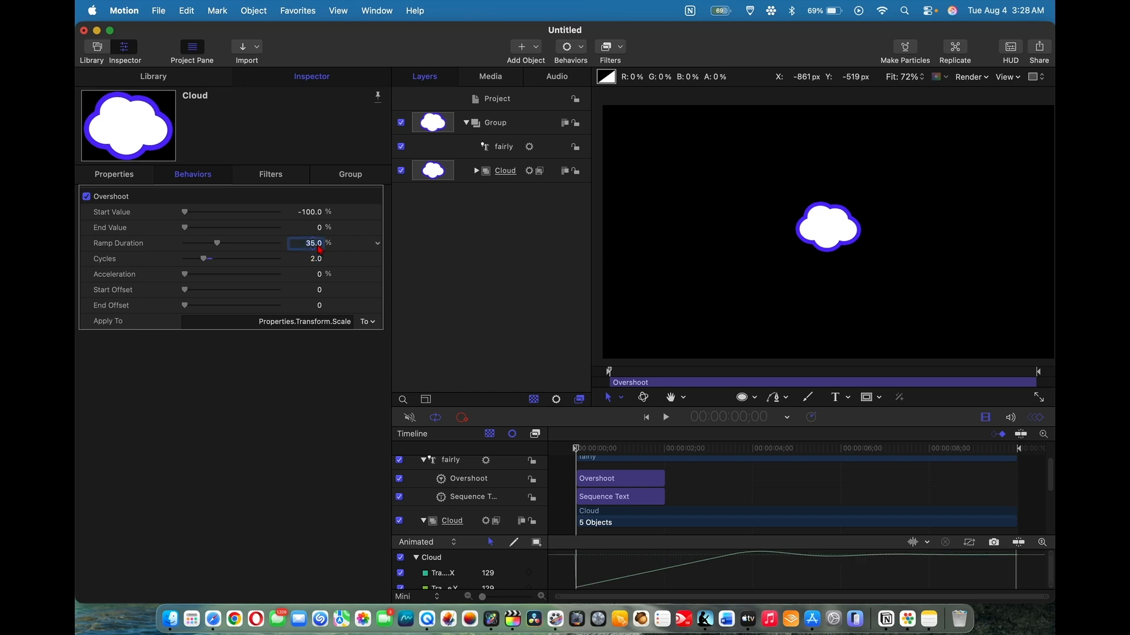
{"action": "type", "text": "1"}
{"action": "key", "text": "Return"}
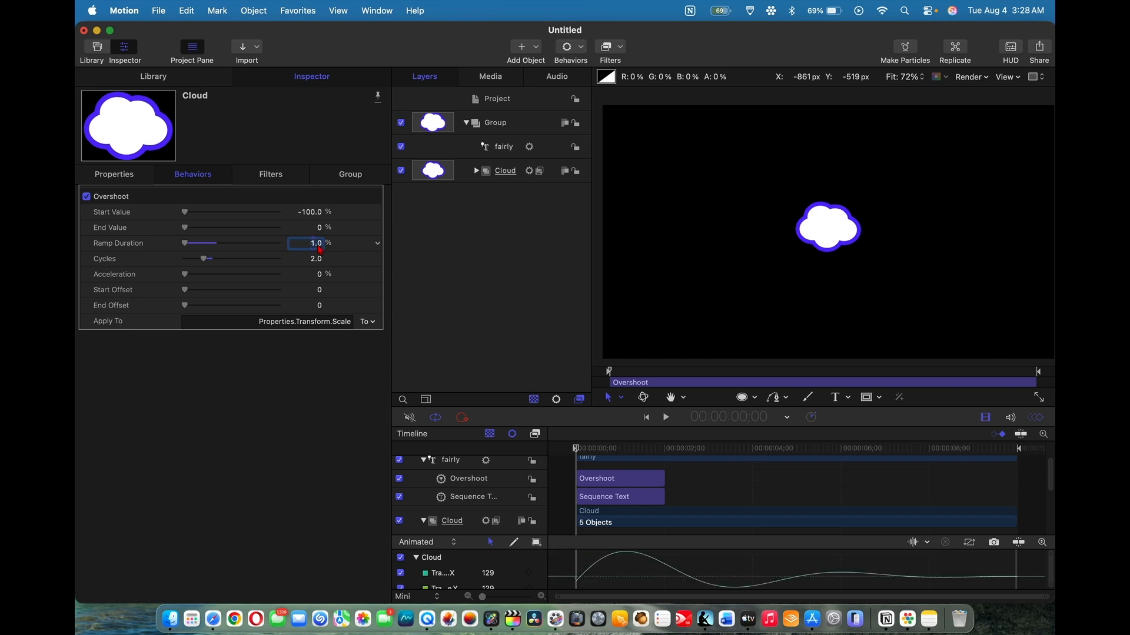
{"action": "type", "text": "0"}
{"action": "key", "text": "space"}
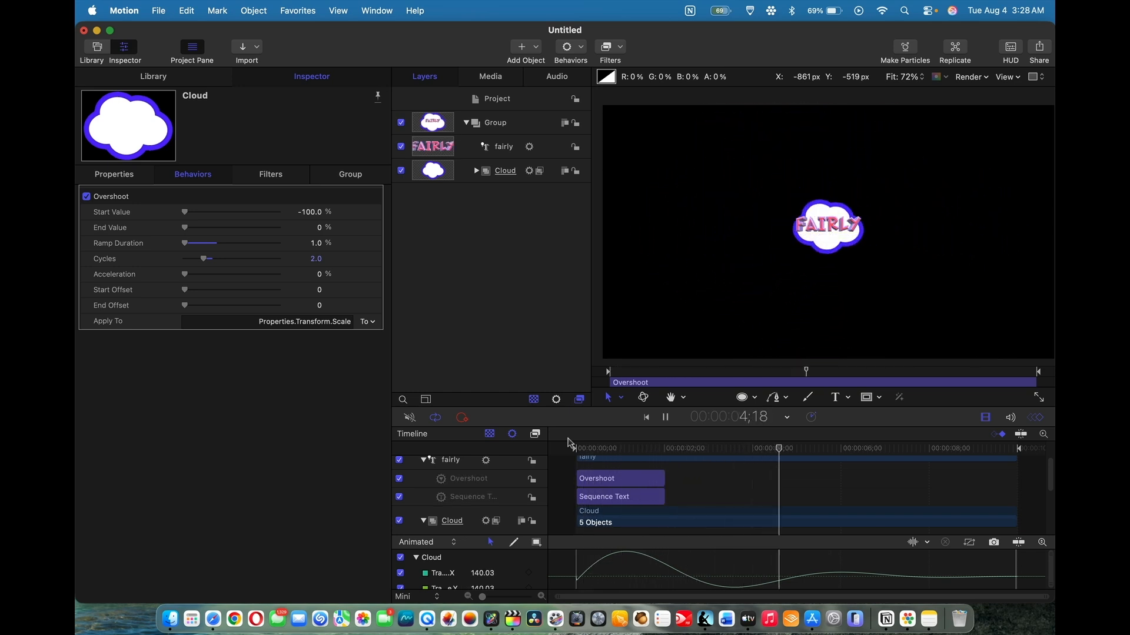
{"action": "left_click_drag", "start_coordinate": [844, 448], "coordinate": [545, 445]}
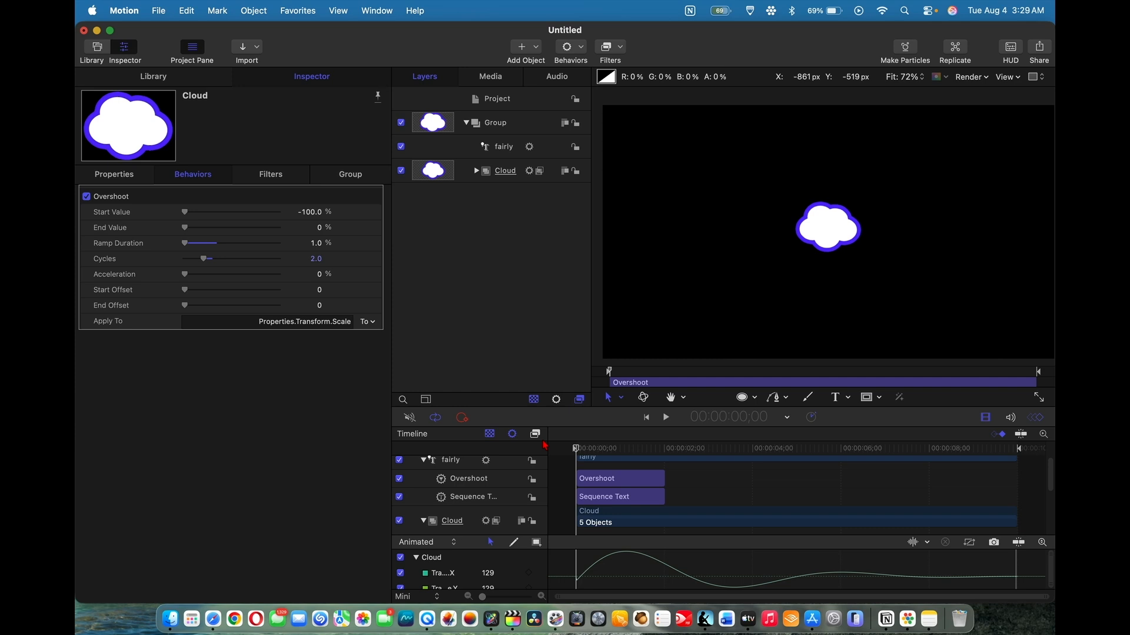
- Add a Spin basic motion behavior to the Cloud group
{"action": "left_click", "coordinate": [468, 172]}
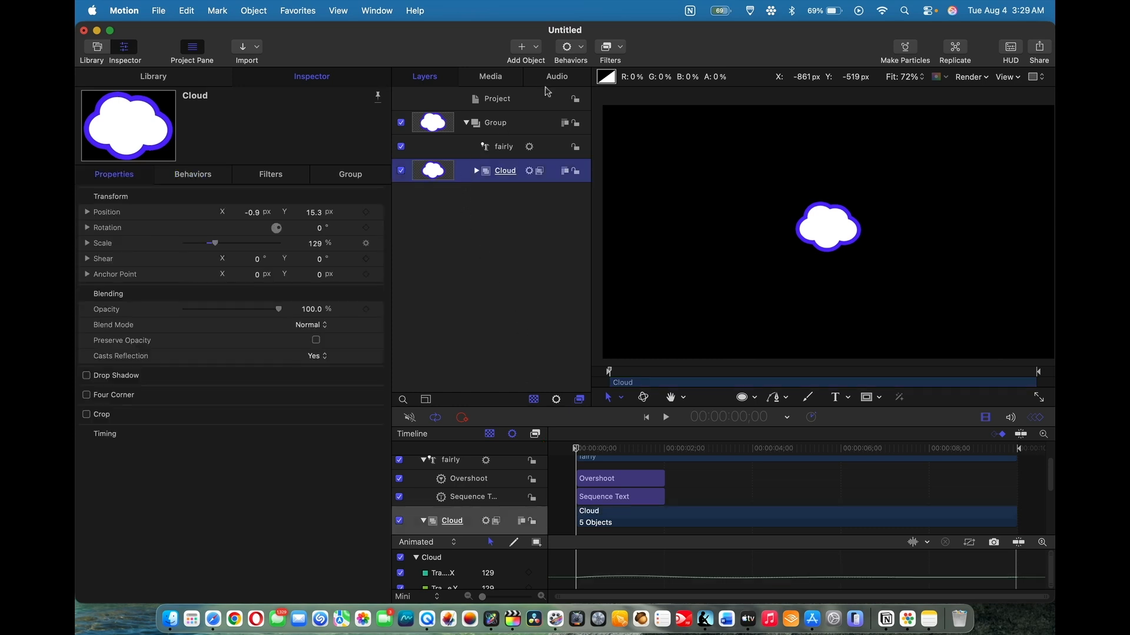
{"action": "left_click", "coordinate": [583, 48]}
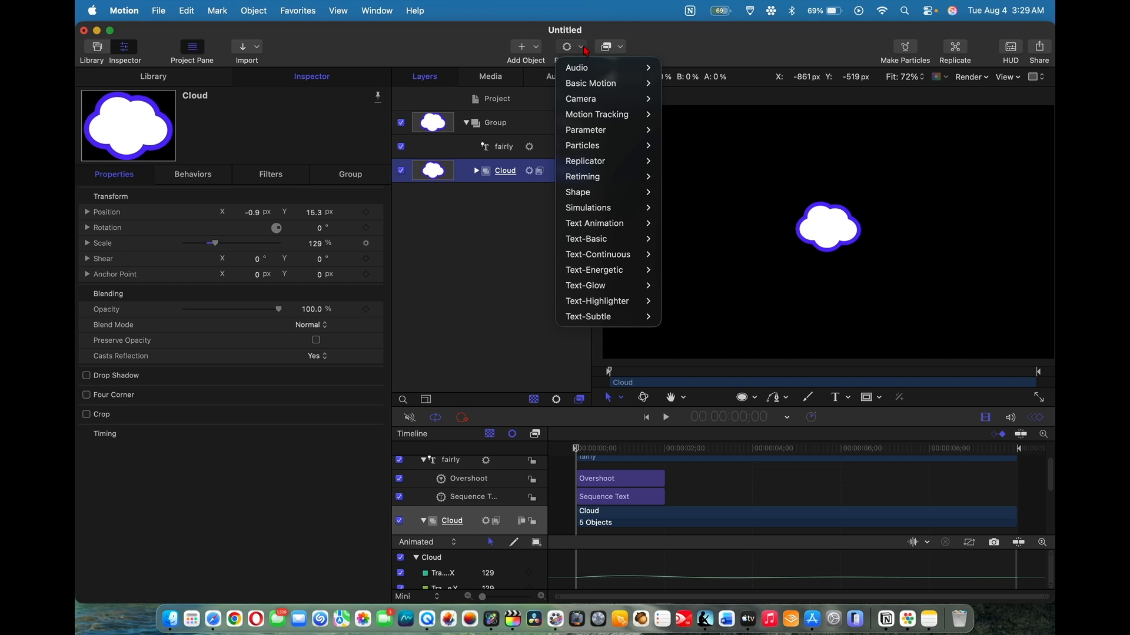
{"action": "mouse_move", "coordinate": [585, 86]}
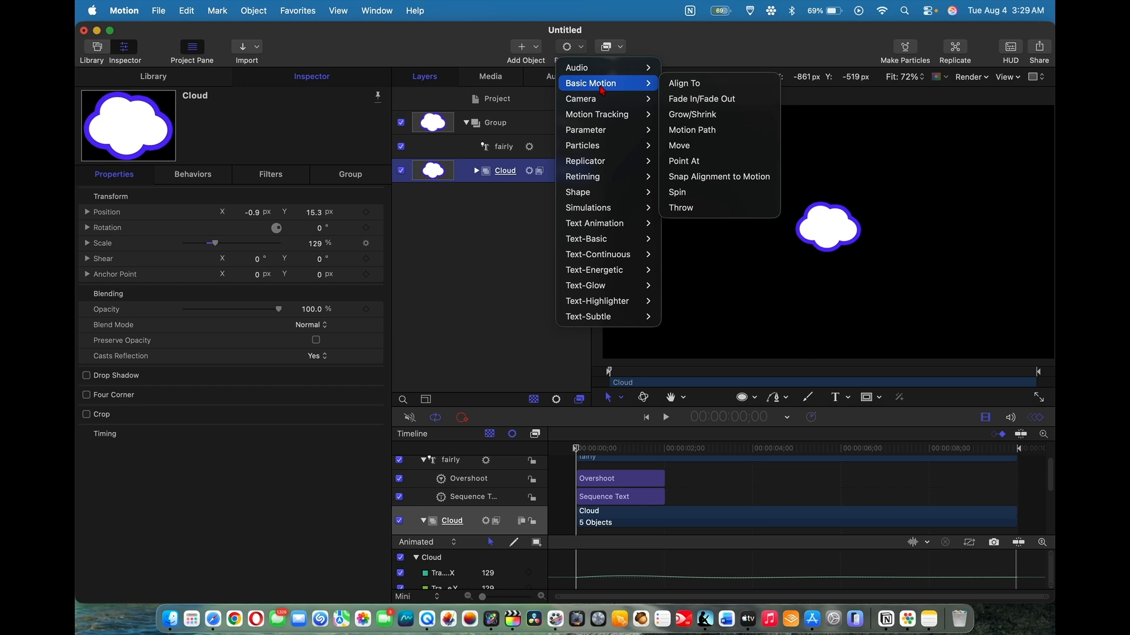
{"action": "left_click", "coordinate": [692, 193]}
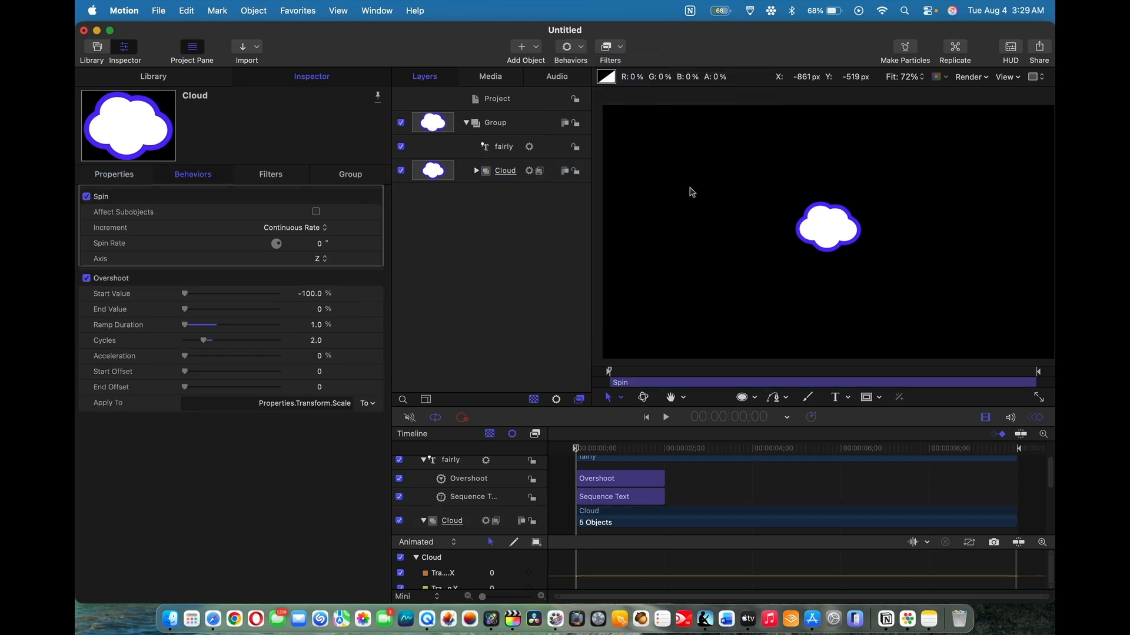
- Set the Cloud's Spin Rate to 360° and play the animation from the first frame
{"action": "left_click", "coordinate": [323, 246]}
{"action": "type", "text": "360"}
{"action": "key", "text": "Return"}
{"action": "left_click", "coordinate": [576, 446]}
{"action": "key", "text": "space"}
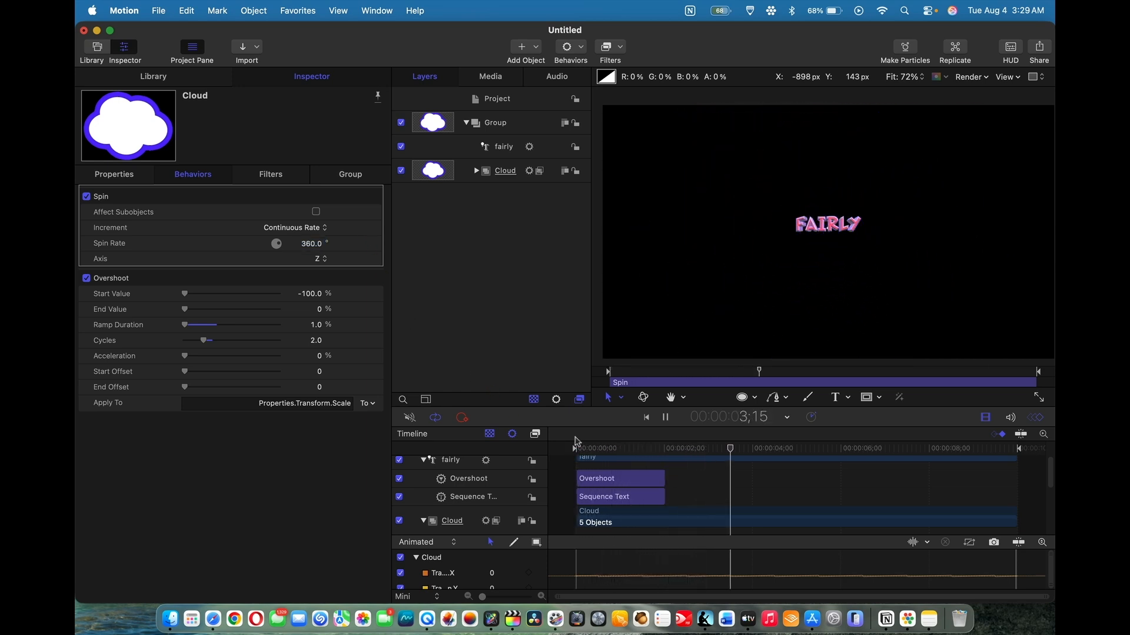
- Trim the Cloud's Spin behavior so that it ends at 1;00 in the timeline
{"action": "key", "text": "space"}
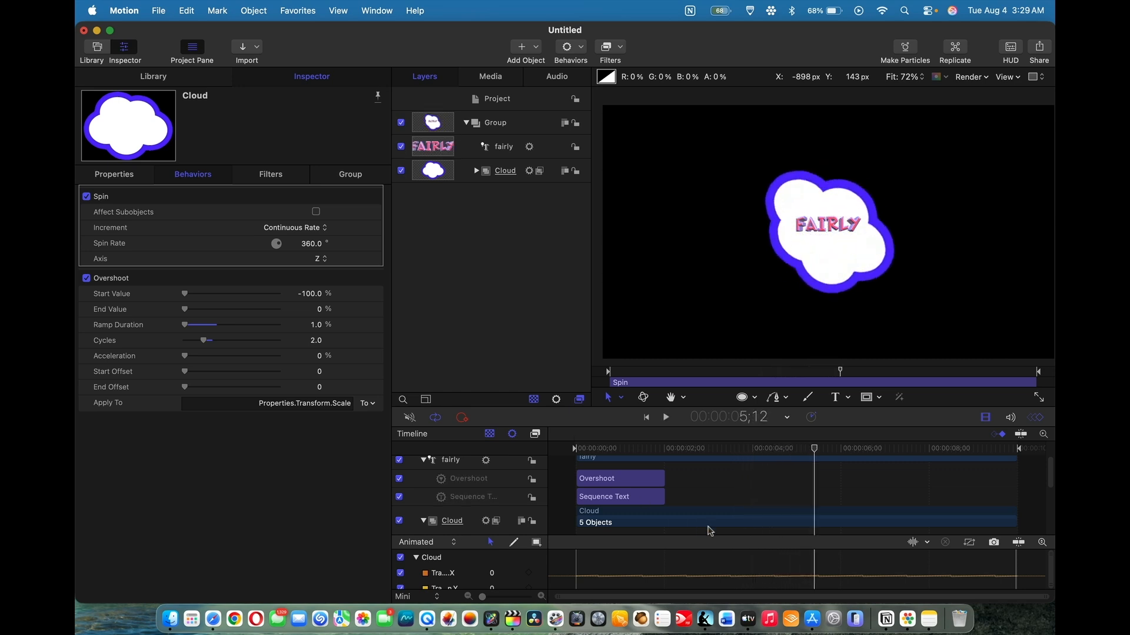
{"action": "key", "text": "Home"}
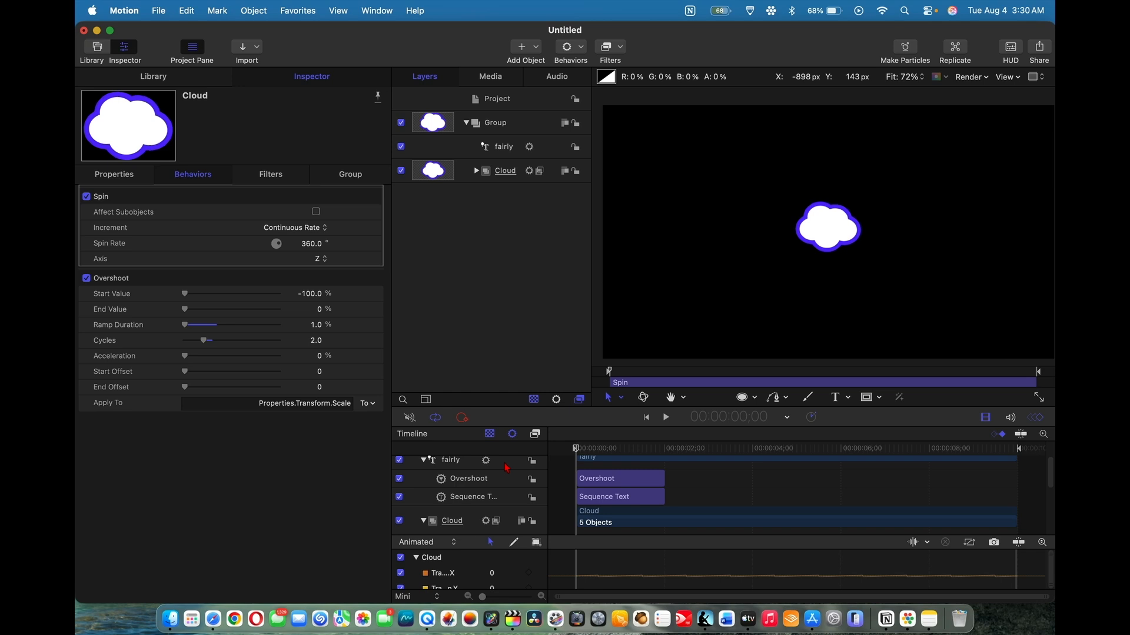
{"action": "left_click", "coordinate": [464, 176]}
{"action": "mouse_move", "coordinate": [578, 450]}
{"action": "left_mouse_down"}
{"action": "mouse_move", "coordinate": [670, 456]}
{"action": "mouse_move", "coordinate": [576, 456]}
{"action": "left_mouse_up"}
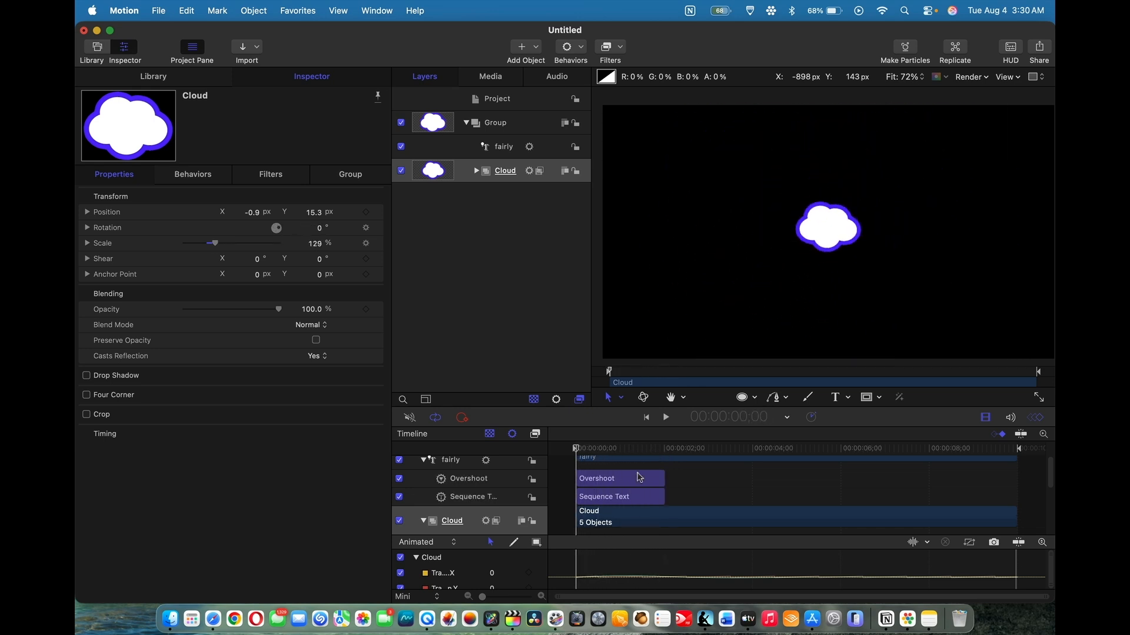
{"action": "scroll", "coordinate": [640, 478], "scroll_direction": "down", "scroll_amount": 3}
{"action": "left_click", "coordinate": [632, 493]}
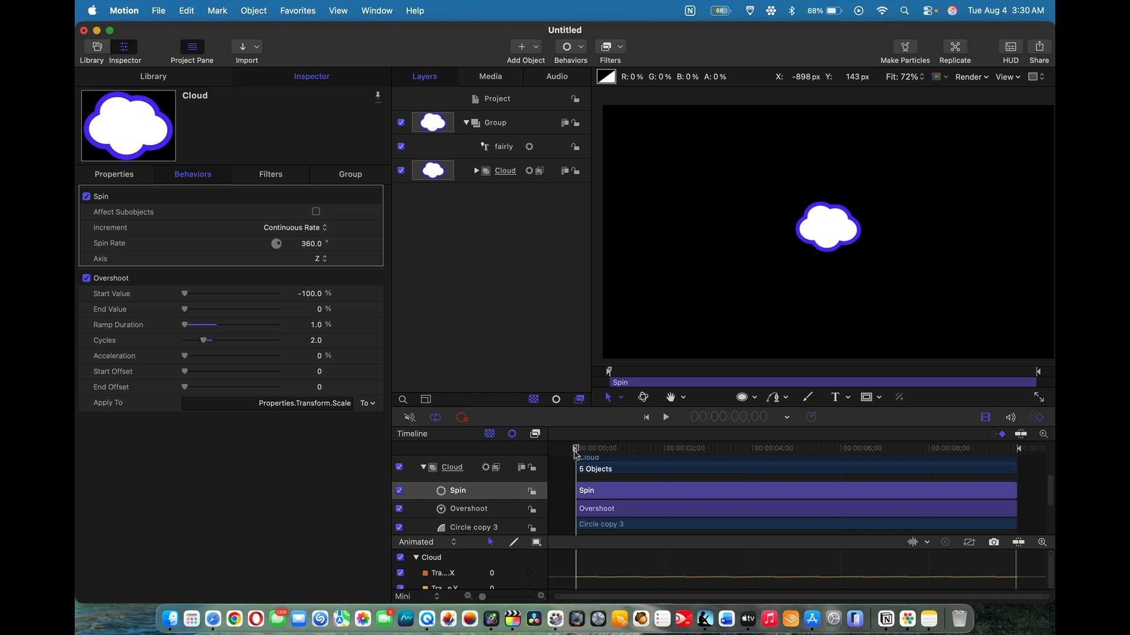
{"action": "left_click_drag", "start_coordinate": [577, 450], "coordinate": [624, 457]}
{"action": "scroll", "coordinate": [640, 473], "scroll_direction": "up", "scroll_amount": 3}
{"action": "scroll", "coordinate": [651, 479], "scroll_direction": "down", "scroll_amount": 1}
{"action": "scroll", "coordinate": [651, 480], "scroll_direction": "down", "scroll_amount": 3}
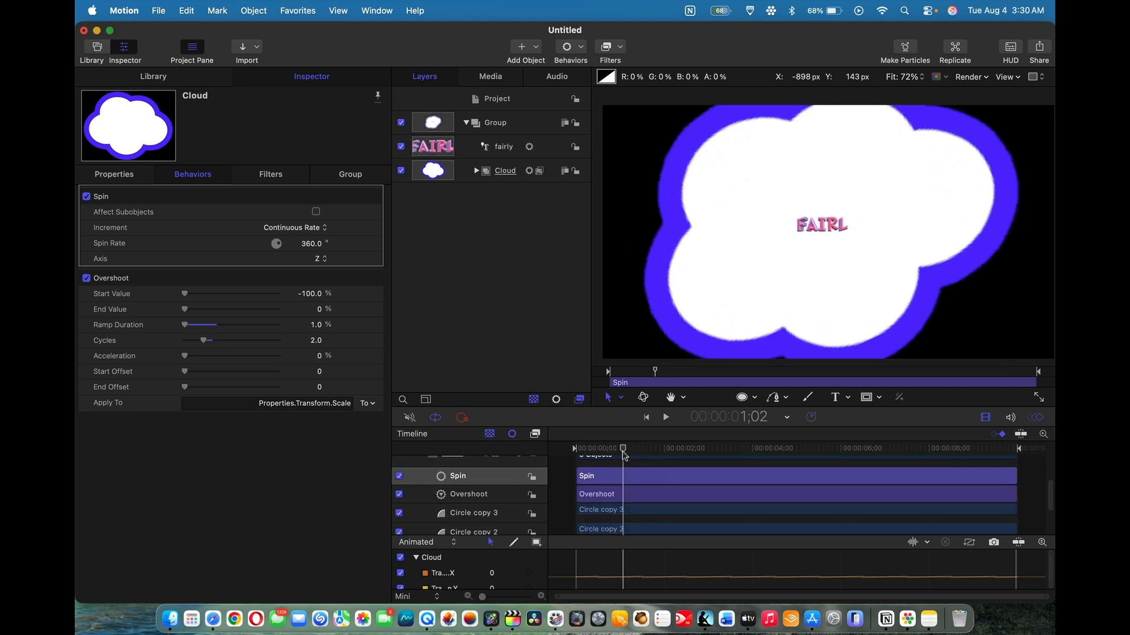
{"action": "left_click_drag", "start_coordinate": [625, 455], "coordinate": [621, 456]}
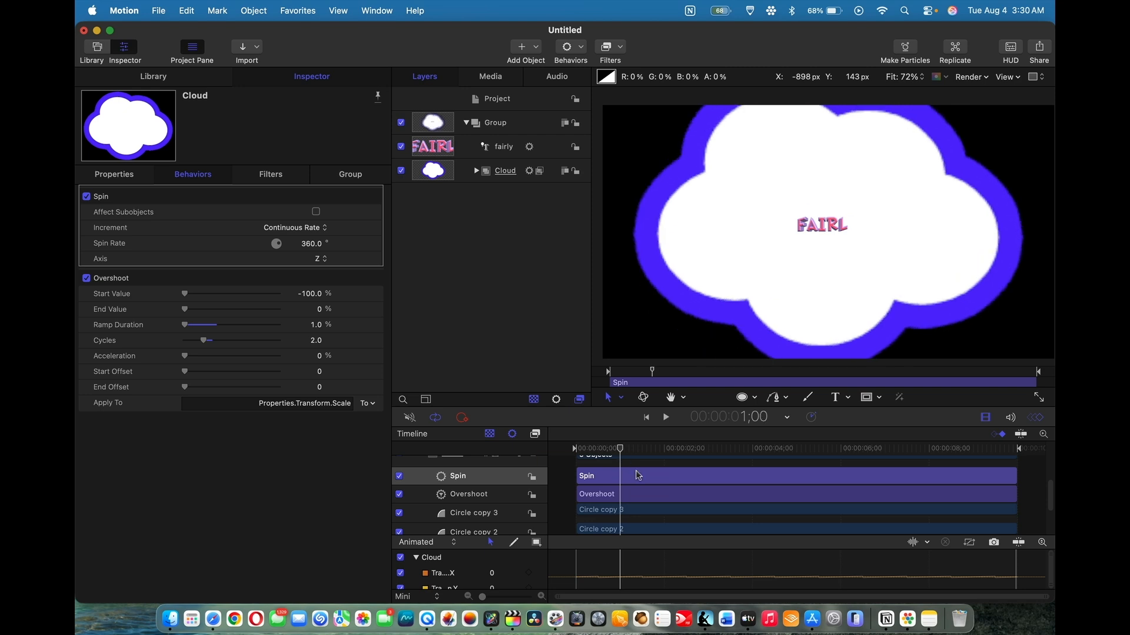
{"action": "key", "text": "o"}
- Trim the Cloud's Overshoot behavior to end at 1;00 as well, and play the animation from the first frame
{"action": "left_click", "coordinate": [609, 495]}
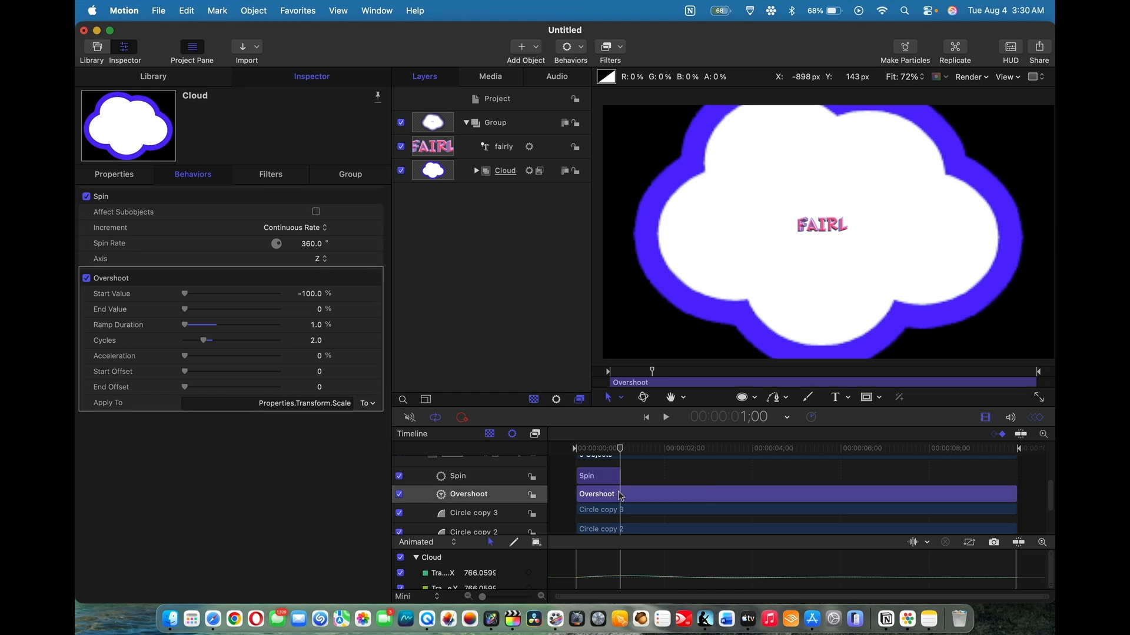
{"action": "key", "text": "o"}
{"action": "key", "text": "Home"}
{"action": "key", "text": "space"}
{"action": "key", "text": "space"}
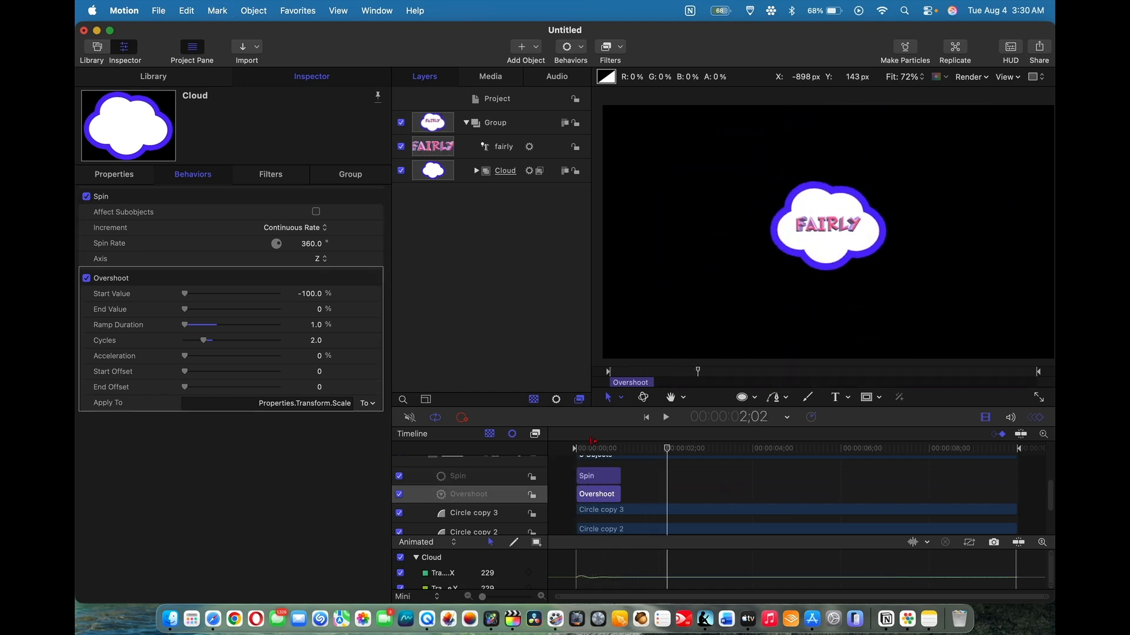
- Replay the animation from the first frame several times to check the cloud's shortened spin and bounce
{"action": "key", "text": "space"}
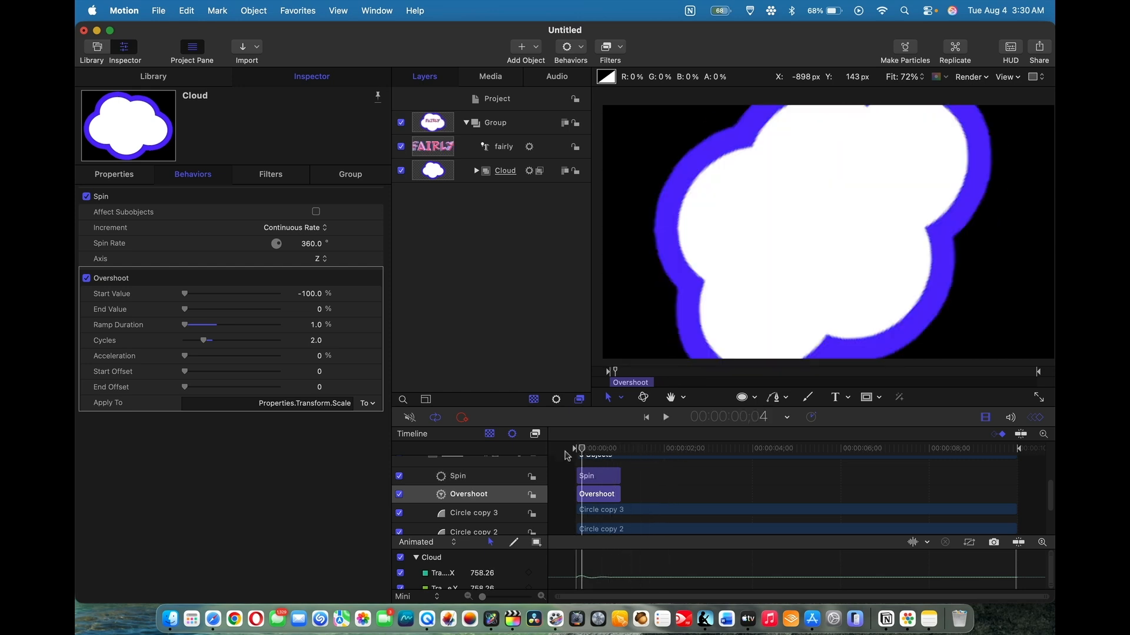
{"action": "key", "text": "space"}
{"action": "key", "text": "Home"}
{"action": "key", "text": "space"}
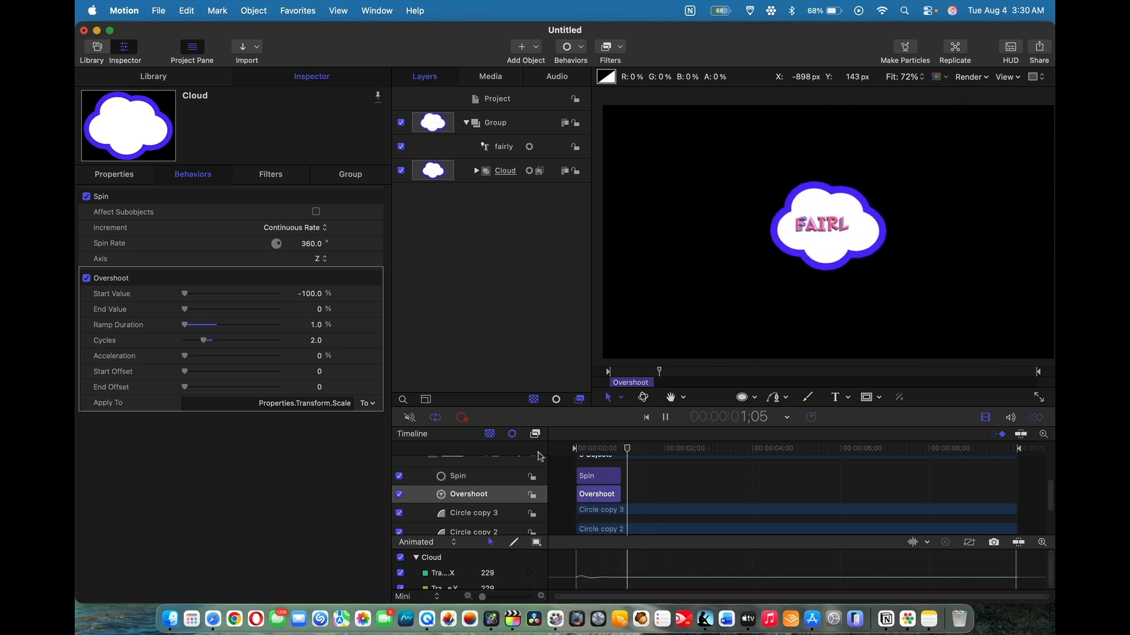
{"action": "key", "text": "space"}
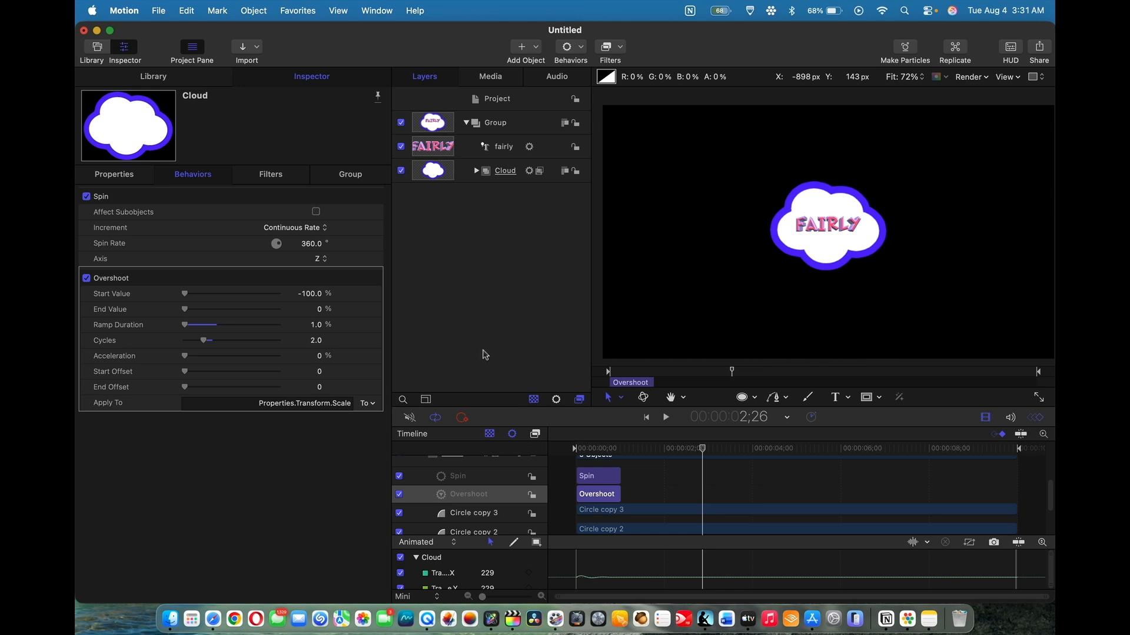
{"action": "left_click", "coordinate": [705, 450]}
{"action": "left_click_drag", "start_coordinate": [705, 451], "coordinate": [574, 491]}
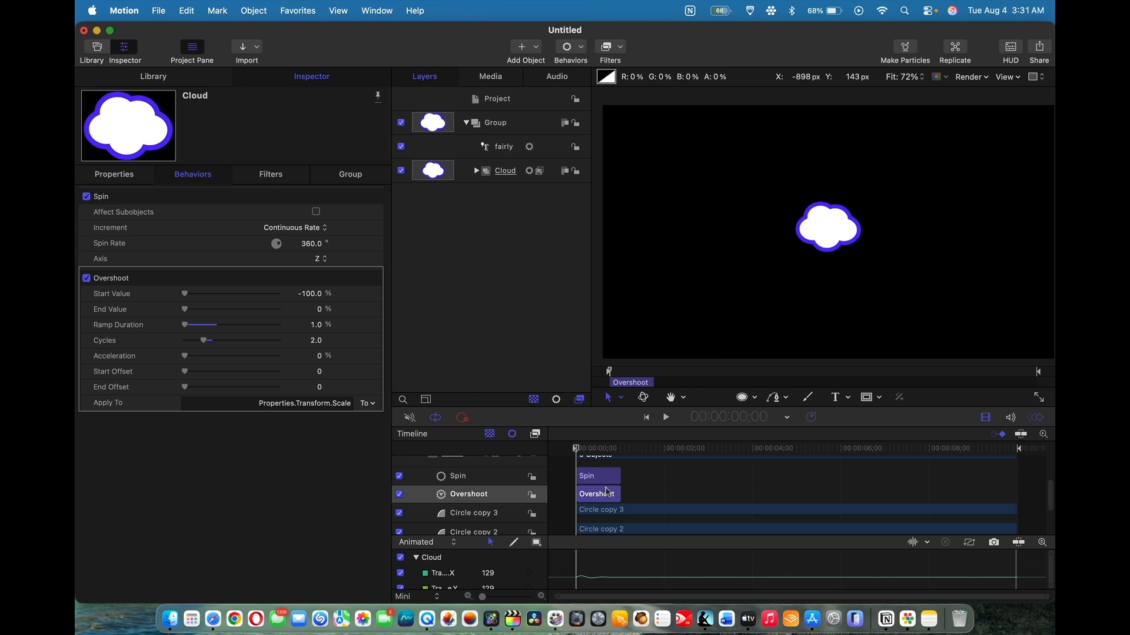
{"action": "left_click", "coordinate": [578, 450]}
{"action": "key", "text": "space"}
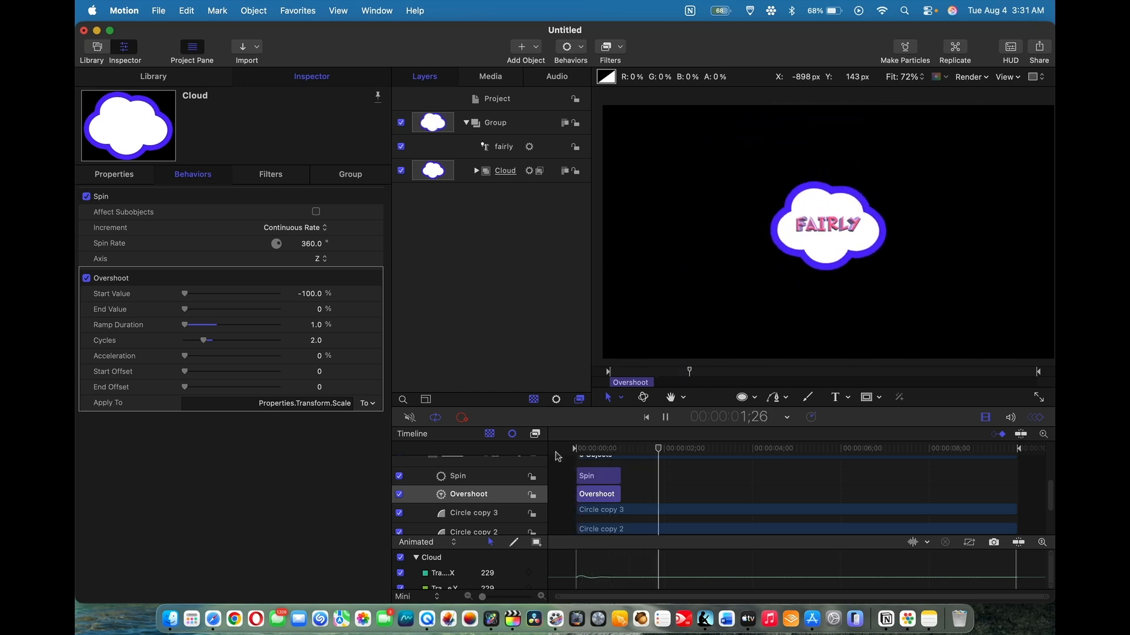
{"action": "key", "text": "space"}
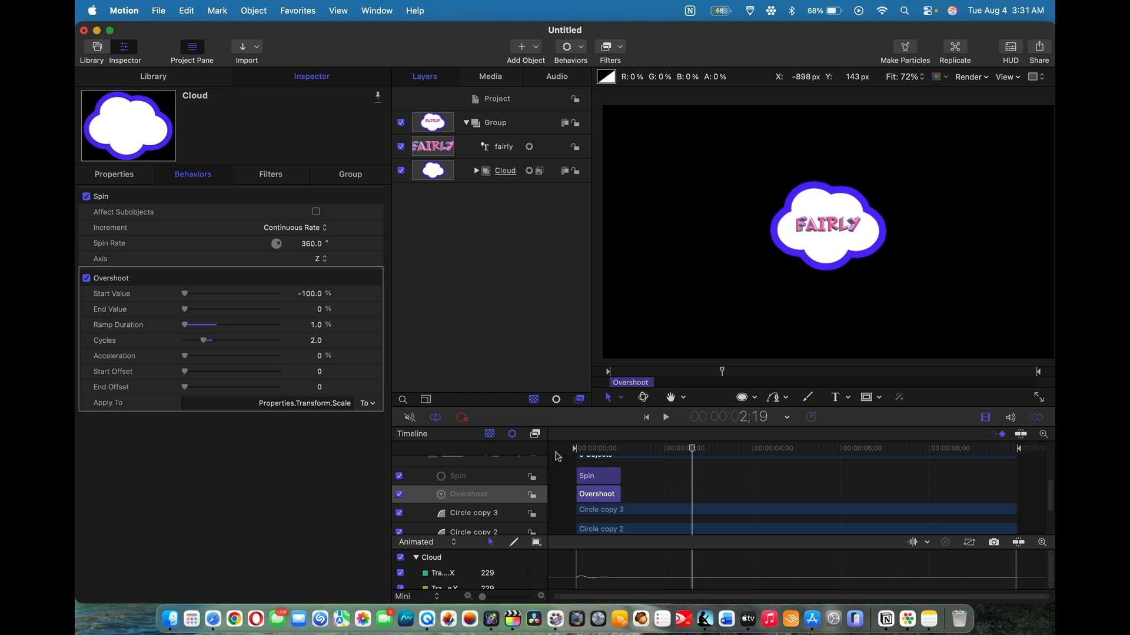
- Add a Colorize filter from the Color category to the Cloud group
{"action": "left_click", "coordinate": [474, 172]}
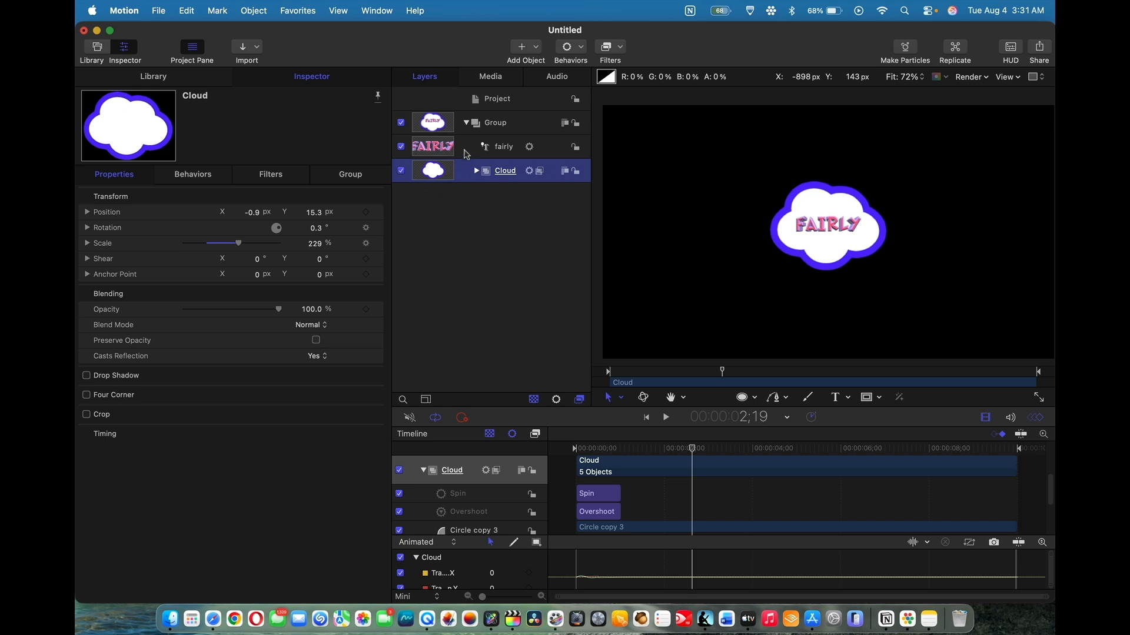
{"action": "left_click", "coordinate": [271, 174]}
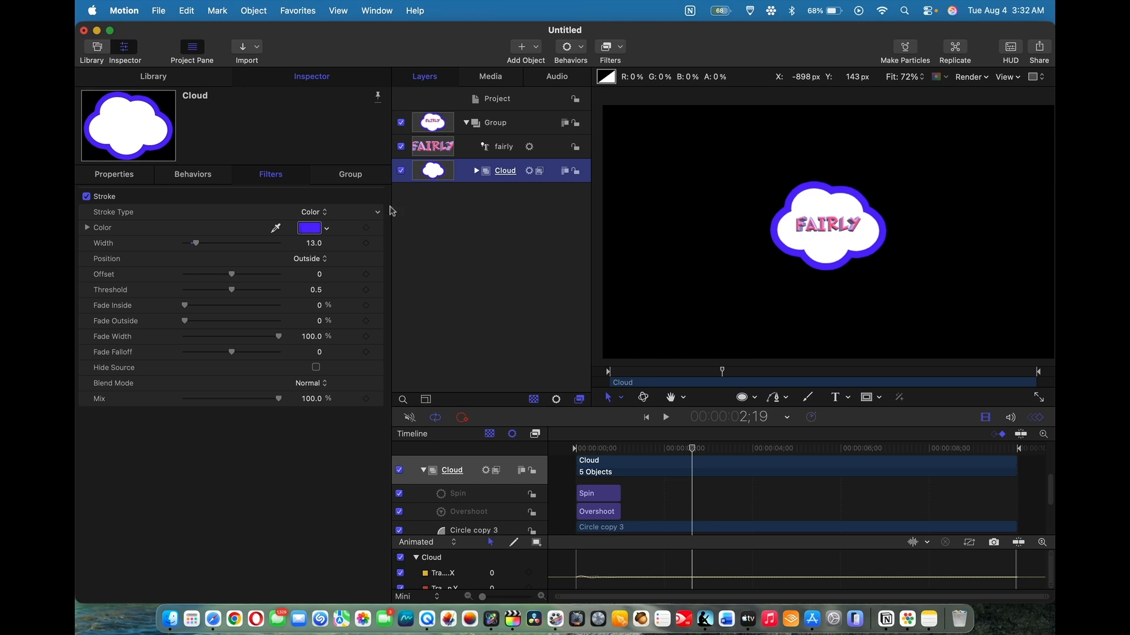
{"action": "left_click", "coordinate": [617, 51]}
{"action": "mouse_move", "coordinate": [625, 114]}
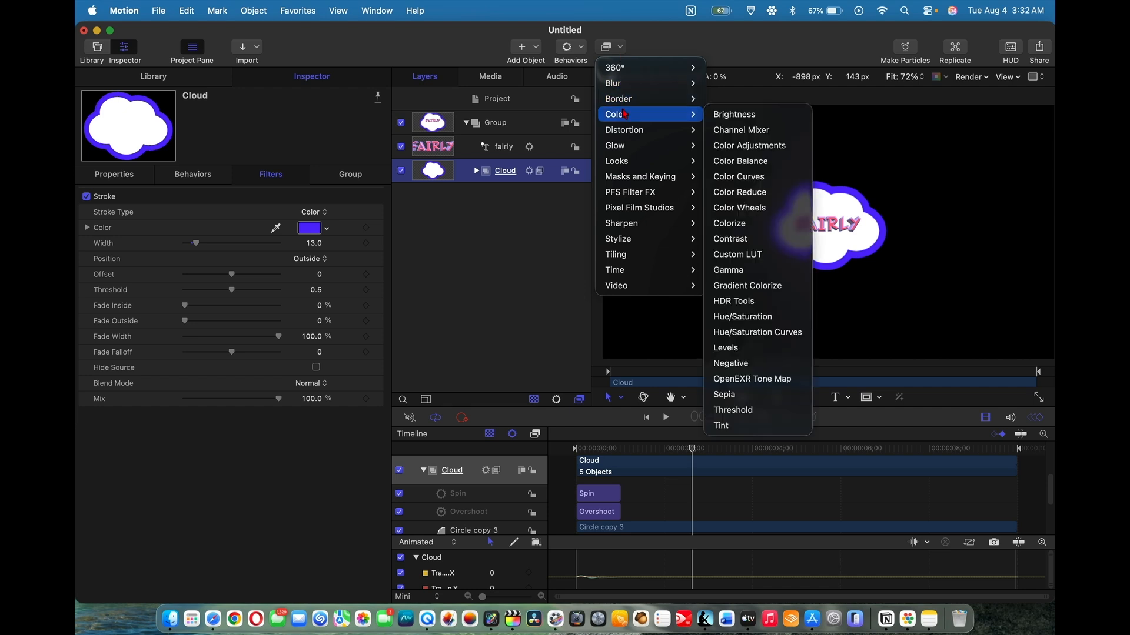
{"action": "left_click", "coordinate": [730, 224]}
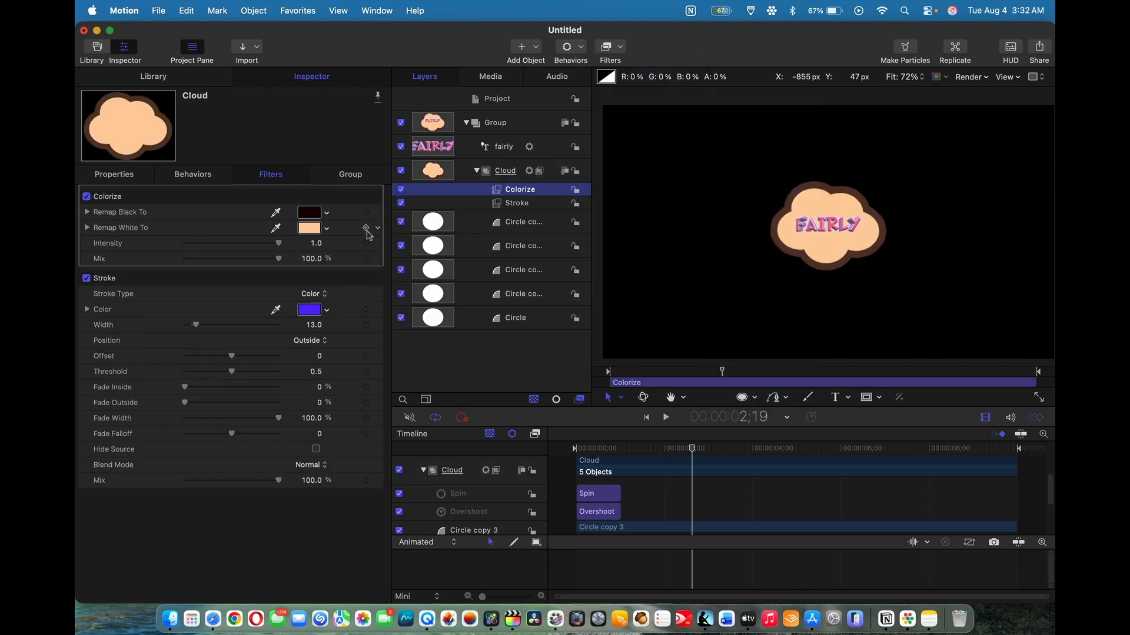
- Set the Colorize filter's Remap Black To color to light blue and its Remap White To color to light orange
{"action": "left_click", "coordinate": [310, 212]}
{"action": "left_click_drag", "start_coordinate": [468, 445], "coordinate": [357, 446]}
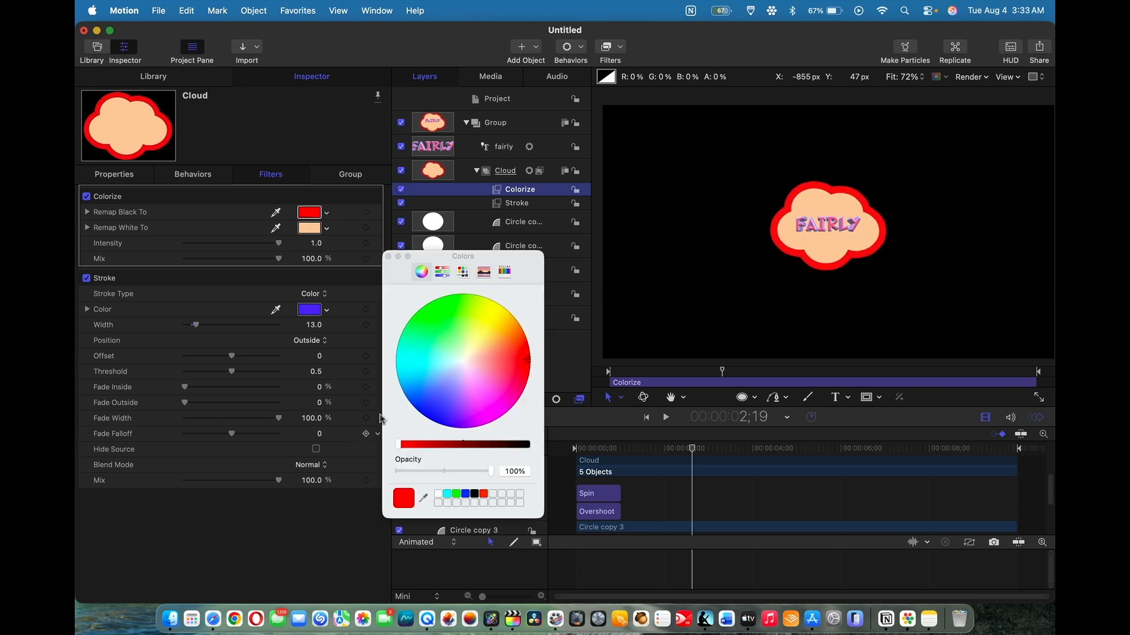
{"action": "left_click_drag", "start_coordinate": [530, 360], "coordinate": [442, 396]}
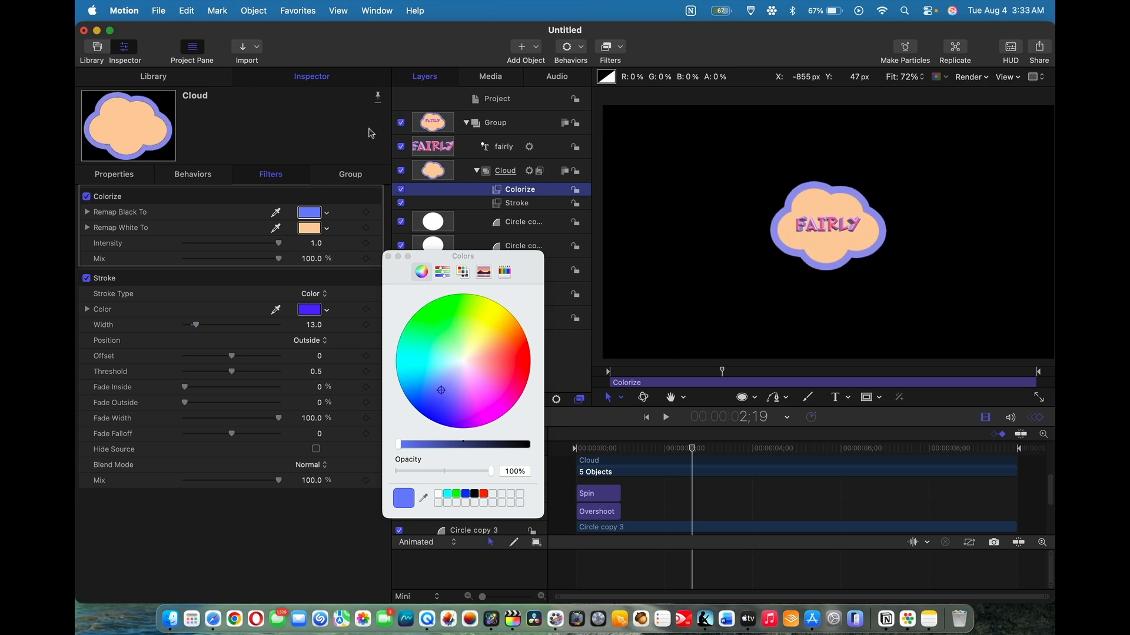
{"action": "left_click", "coordinate": [310, 228]}
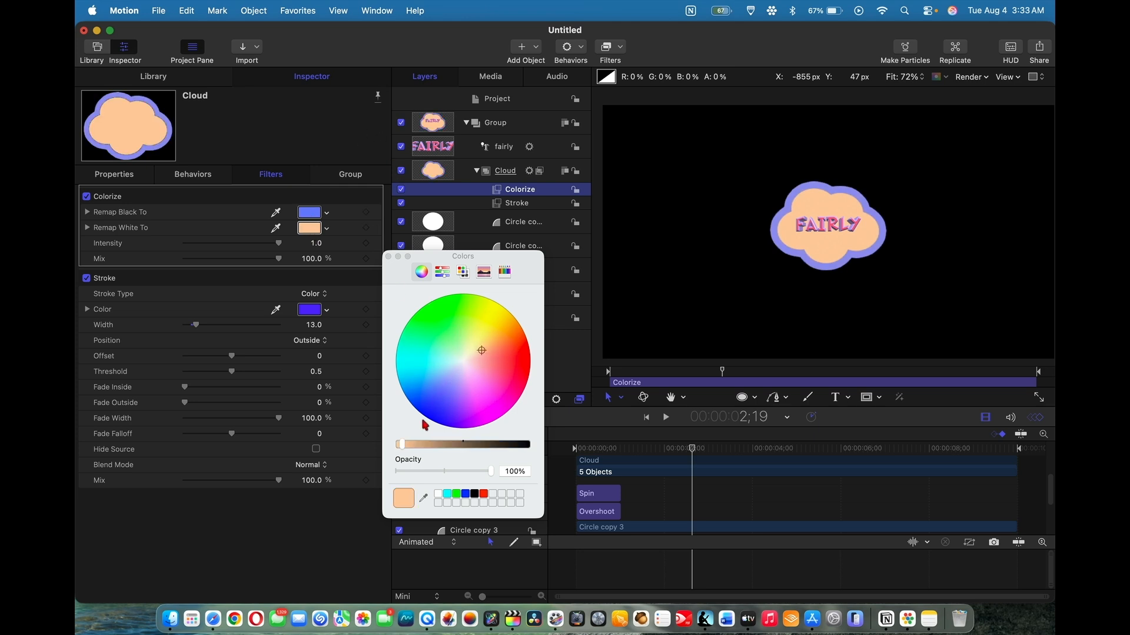
{"action": "mouse_move", "coordinate": [485, 353]}
{"action": "left_mouse_down"}
{"action": "mouse_move", "coordinate": [500, 340]}
{"action": "mouse_move", "coordinate": [469, 326]}
{"action": "mouse_move", "coordinate": [491, 329]}
{"action": "mouse_move", "coordinate": [487, 361]}
{"action": "mouse_move", "coordinate": [461, 396]}
{"action": "mouse_move", "coordinate": [480, 400]}
{"action": "mouse_move", "coordinate": [510, 353]}
{"action": "mouse_move", "coordinate": [507, 330]}
{"action": "mouse_move", "coordinate": [467, 305]}
{"action": "mouse_move", "coordinate": [511, 327]}
{"action": "mouse_move", "coordinate": [519, 353]}
{"action": "mouse_move", "coordinate": [472, 330]}
{"action": "mouse_move", "coordinate": [501, 329]}
{"action": "mouse_move", "coordinate": [493, 345]}
{"action": "left_mouse_up"}
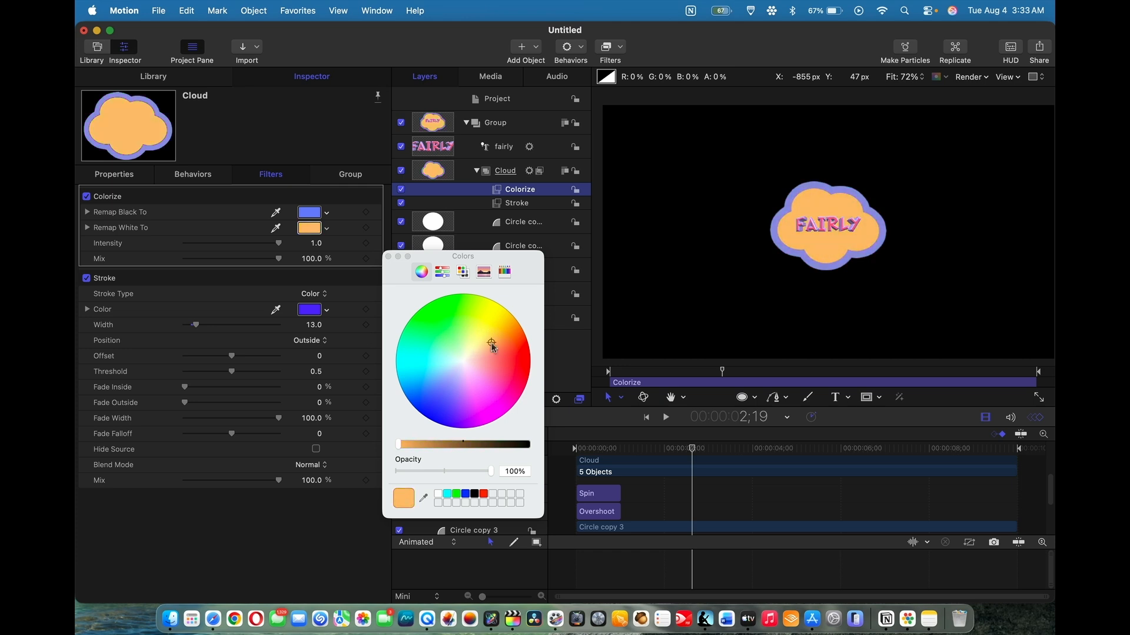
{"action": "left_click", "coordinate": [388, 257]}
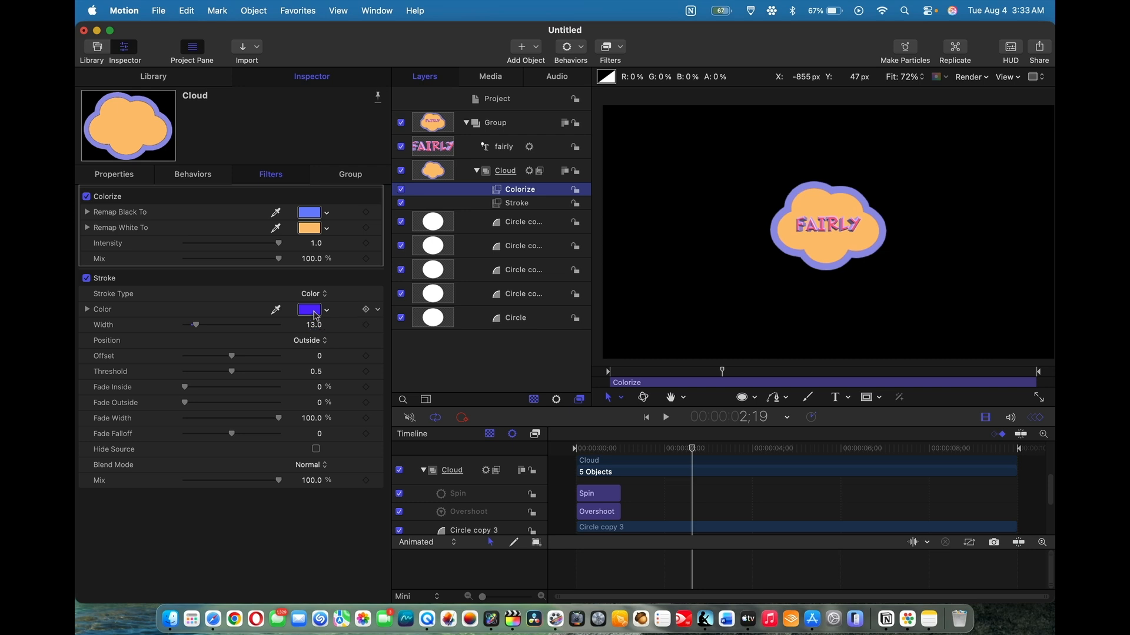
- Change the color of the Cloud's Stroke filter to mint green, trying other hues on the way
{"action": "left_click", "coordinate": [310, 310]}
{"action": "mouse_move", "coordinate": [456, 391]}
{"action": "left_mouse_down"}
{"action": "mouse_move", "coordinate": [444, 348]}
{"action": "mouse_move", "coordinate": [497, 334]}
{"action": "mouse_move", "coordinate": [522, 355]}
{"action": "mouse_move", "coordinate": [499, 323]}
{"action": "mouse_move", "coordinate": [510, 344]}
{"action": "mouse_move", "coordinate": [496, 337]}
{"action": "left_mouse_up"}
{"action": "left_click", "coordinate": [448, 495]}
{"action": "mouse_move", "coordinate": [428, 363]}
{"action": "left_mouse_down"}
{"action": "mouse_move", "coordinate": [441, 416]}
{"action": "mouse_move", "coordinate": [447, 312]}
{"action": "mouse_move", "coordinate": [517, 335]}
{"action": "mouse_move", "coordinate": [527, 388]}
{"action": "mouse_move", "coordinate": [504, 321]}
{"action": "mouse_move", "coordinate": [432, 328]}
{"action": "mouse_move", "coordinate": [477, 376]}
{"action": "mouse_move", "coordinate": [482, 416]}
{"action": "mouse_move", "coordinate": [447, 411]}
{"action": "mouse_move", "coordinate": [436, 311]}
{"action": "left_mouse_up"}
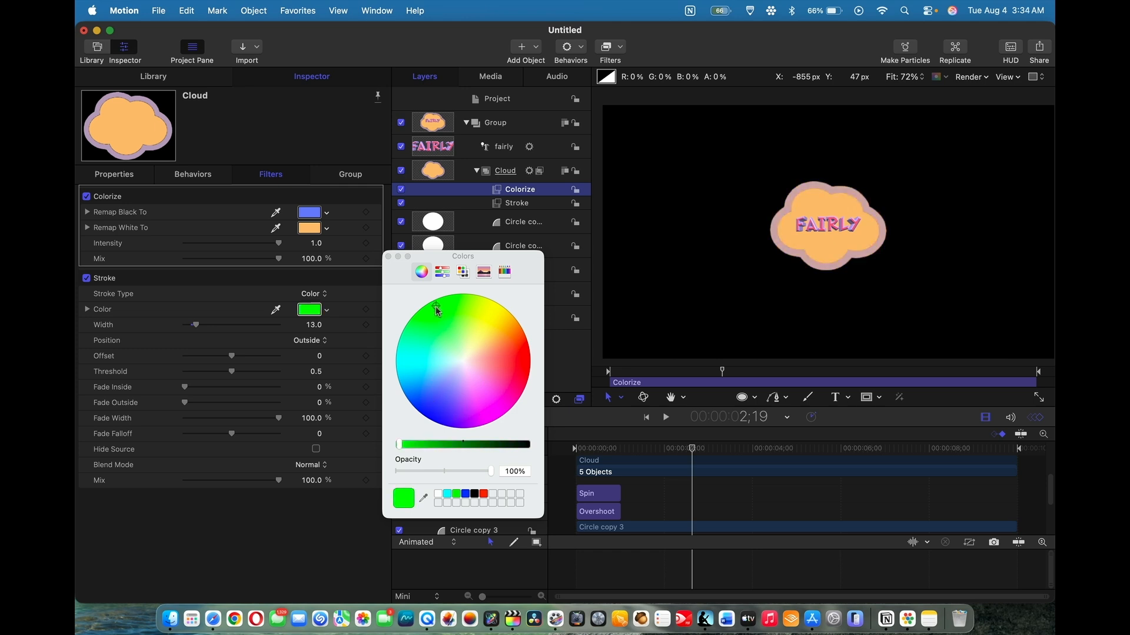
{"action": "mouse_move", "coordinate": [443, 319]}
{"action": "left_mouse_down"}
{"action": "mouse_move", "coordinate": [451, 351]}
{"action": "mouse_move", "coordinate": [451, 333]}
{"action": "mouse_move", "coordinate": [485, 336]}
{"action": "mouse_move", "coordinate": [517, 370]}
{"action": "mouse_move", "coordinate": [516, 335]}
{"action": "mouse_move", "coordinate": [439, 319]}
{"action": "mouse_move", "coordinate": [440, 397]}
{"action": "mouse_move", "coordinate": [454, 429]}
{"action": "mouse_move", "coordinate": [446, 354]}
{"action": "left_mouse_up"}
{"action": "left_click", "coordinate": [388, 257]}
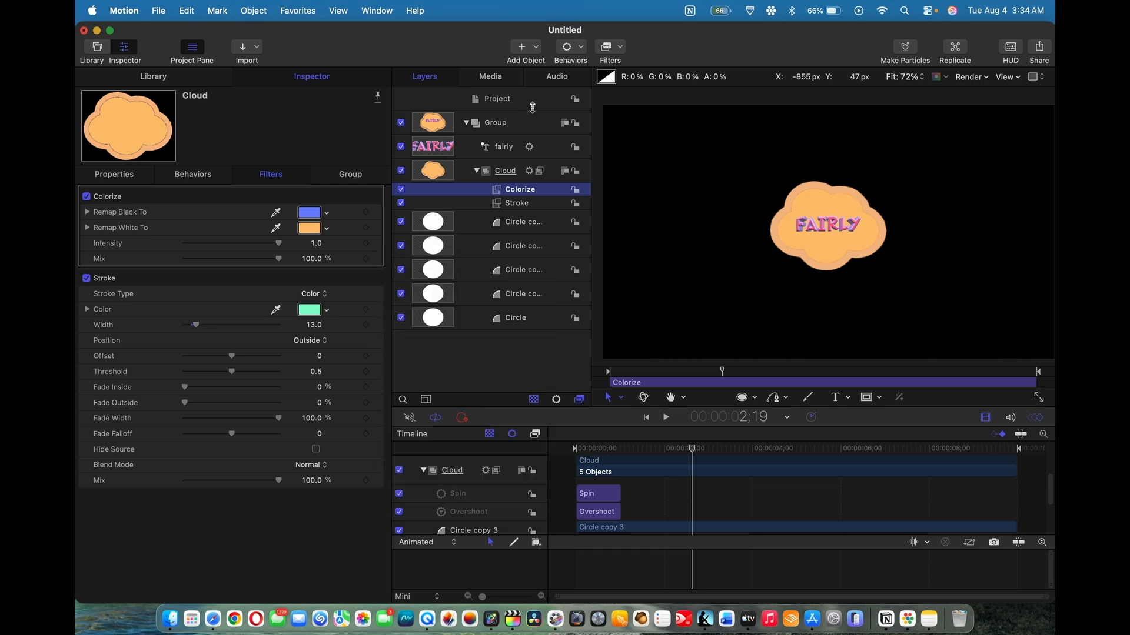
- Add a Neon glow filter to the Cloud with Outer Brightness 0, Outer Glow 0 and Inner Glow 24
{"action": "left_click", "coordinate": [619, 54]}
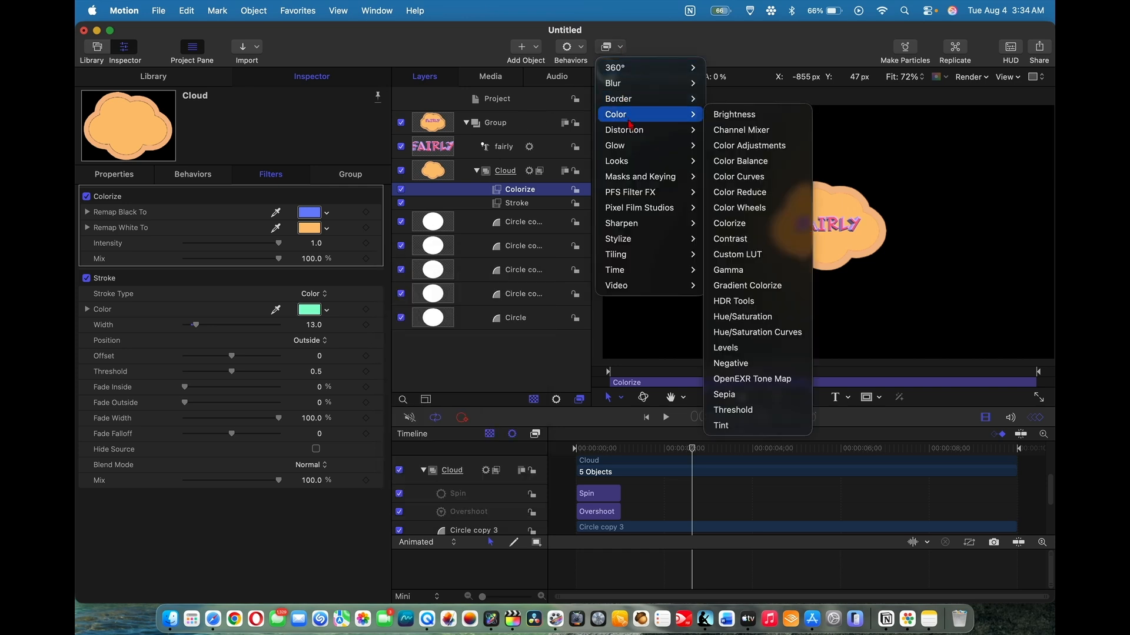
{"action": "mouse_move", "coordinate": [631, 152]}
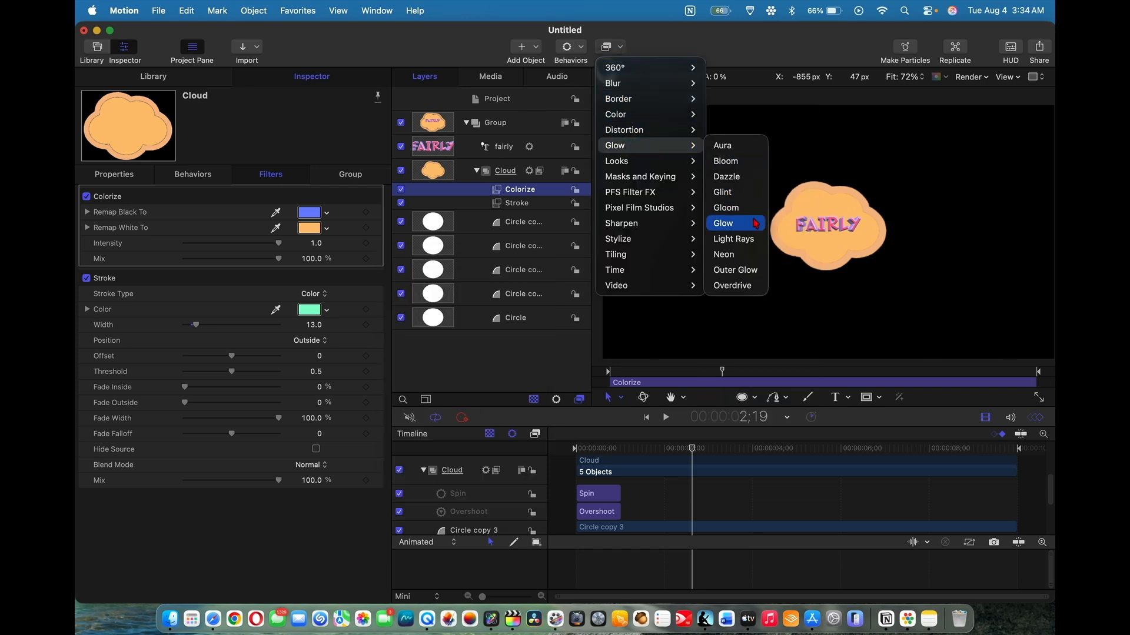
{"action": "left_click", "coordinate": [742, 254]}
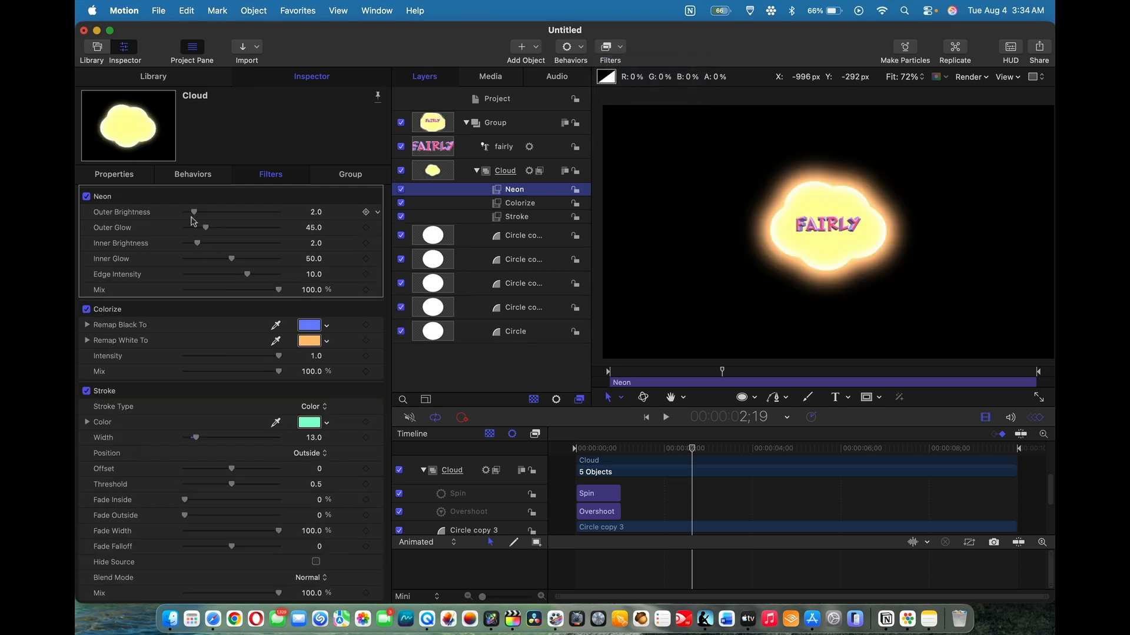
{"action": "left_click_drag", "start_coordinate": [194, 212], "coordinate": [208, 262]}
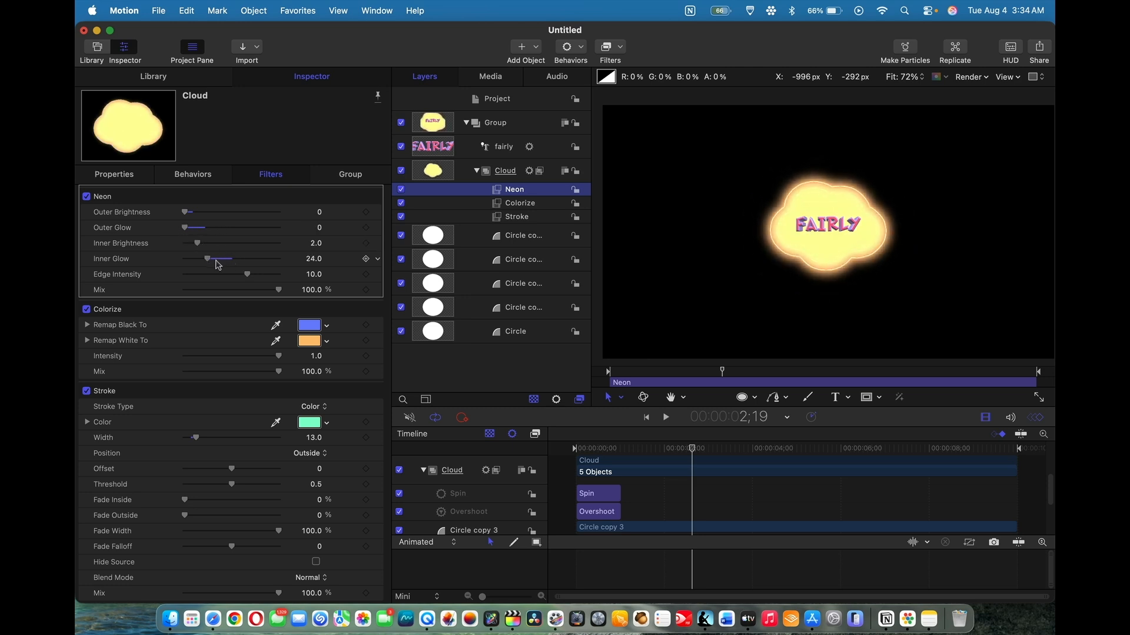
- Play the animation from the first frame to check the glowing cloud behind the text
{"action": "left_click_drag", "start_coordinate": [692, 452], "coordinate": [488, 454]}
{"action": "key", "text": "space"}
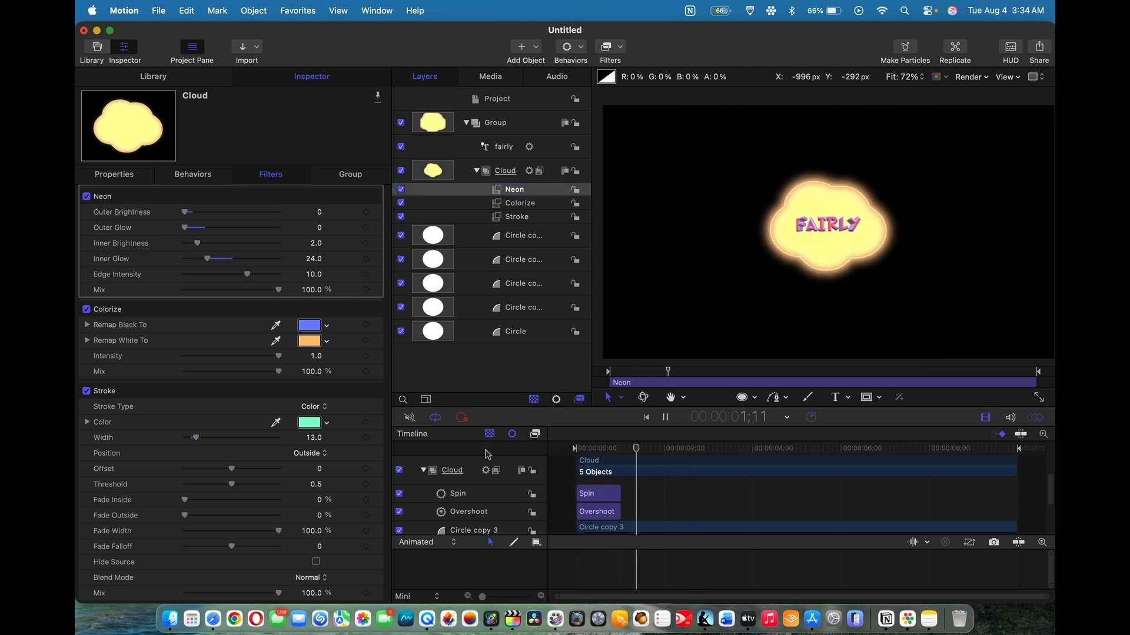
{"action": "key", "text": "space"}
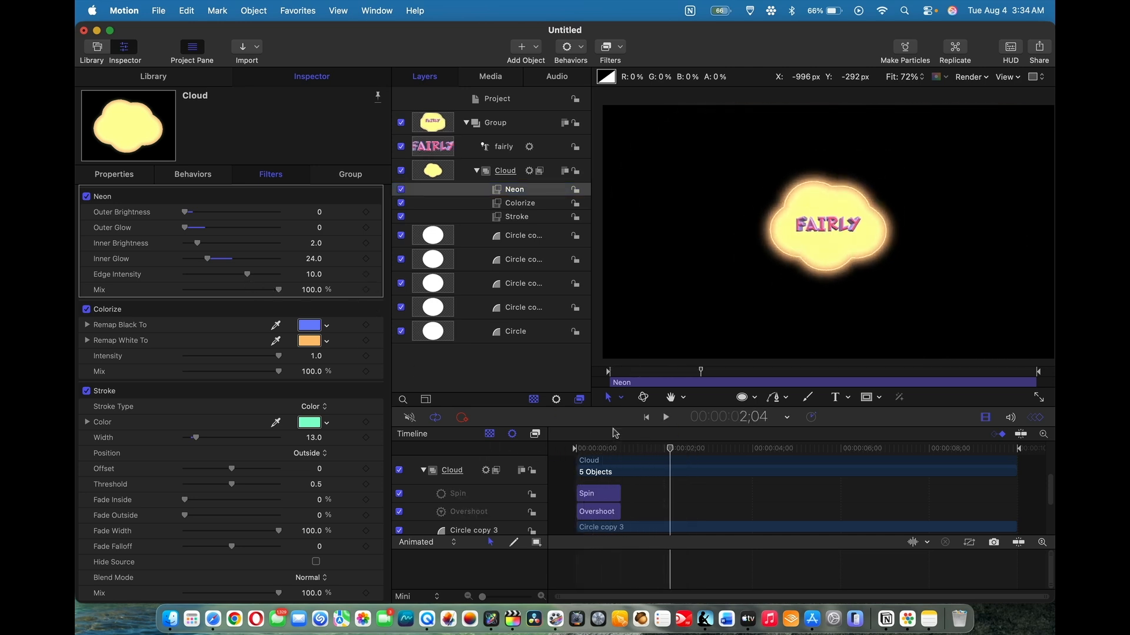
- Publish the project as a title template named "fairly odd text 1" in the Youtube category
{"action": "key", "text": "super+s"}
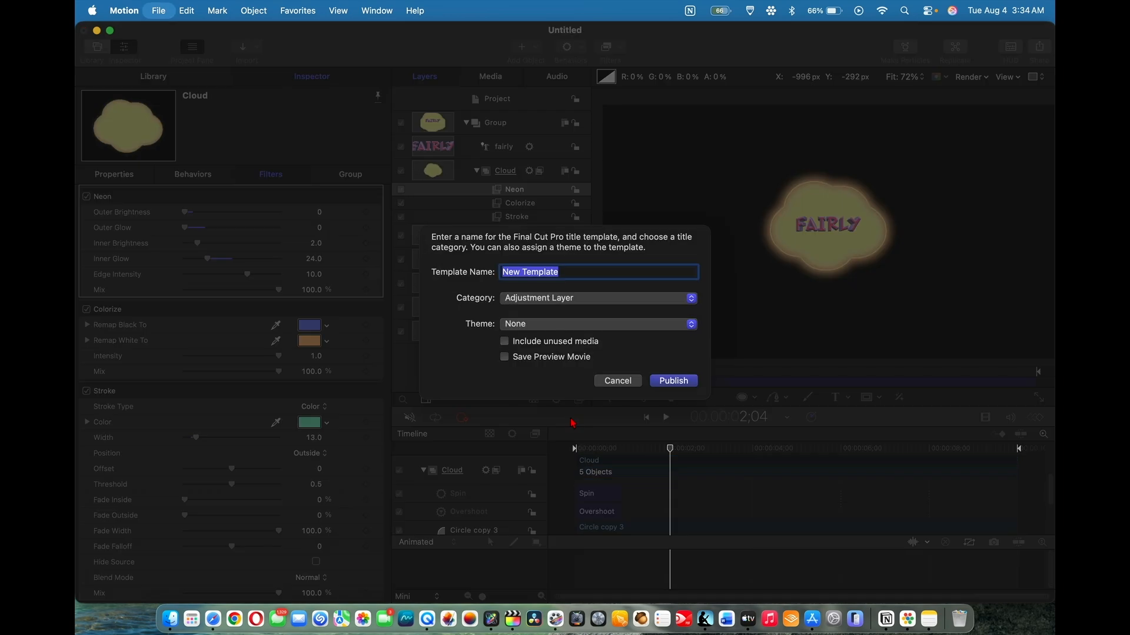
{"action": "left_click", "coordinate": [580, 270]}
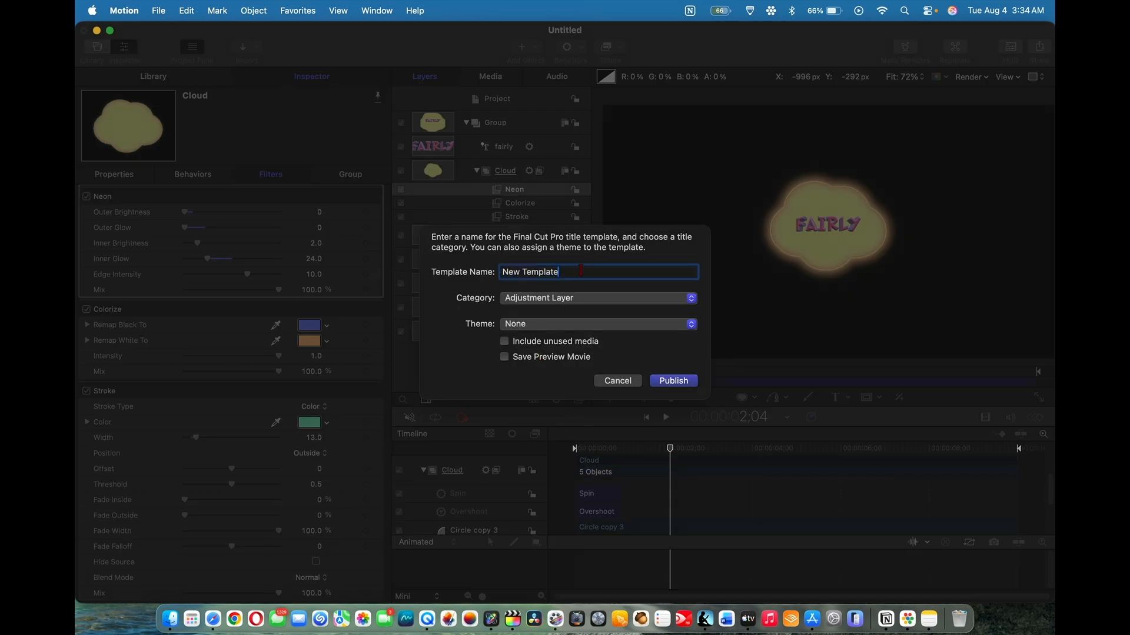
{"action": "key", "text": "BackSpace"}
{"action": "key", "text": "BackSpace"}
{"action": "key", "text": "BackSpace"}
{"action": "key", "text": "BackSpace"}
{"action": "key", "text": "BackSpace"}
{"action": "left_click", "coordinate": [599, 297]}
{"action": "scroll", "coordinate": [562, 422], "scroll_direction": "down", "scroll_amount": 5}
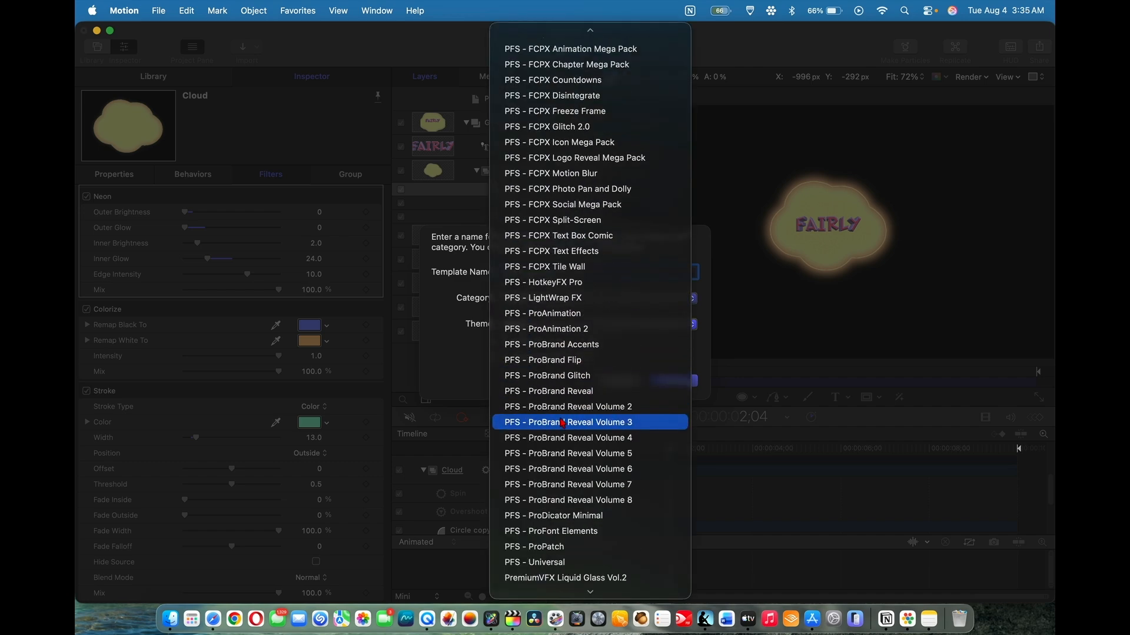
{"action": "scroll", "coordinate": [562, 422], "scroll_direction": "down", "scroll_amount": 5}
{"action": "left_click", "coordinate": [557, 459]}
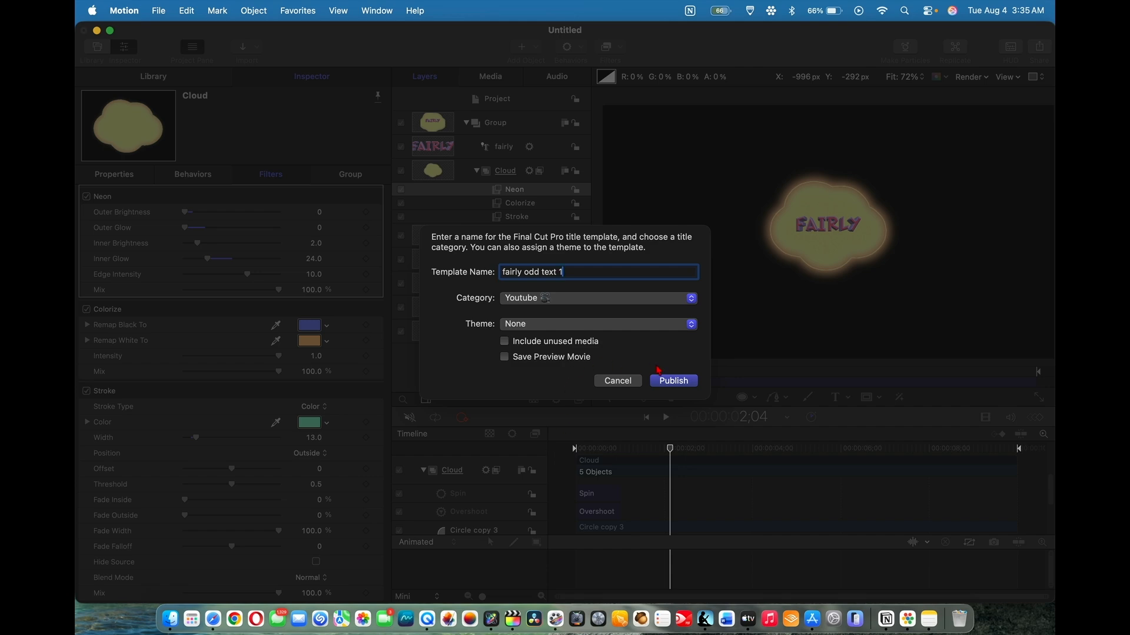
{"action": "left_click", "coordinate": [671, 380]}
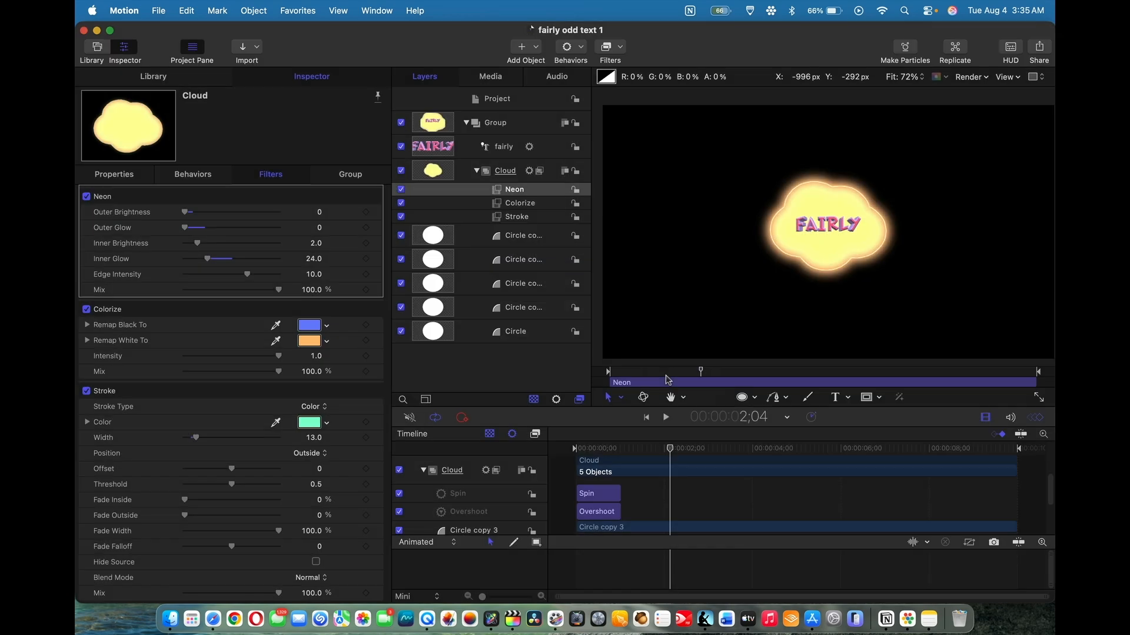
- Switch to Final Cut Pro, place the "fairly odd text 1" title above the second C0236 clip at about 27:14, and play it
{"action": "left_click", "coordinate": [513, 619]}
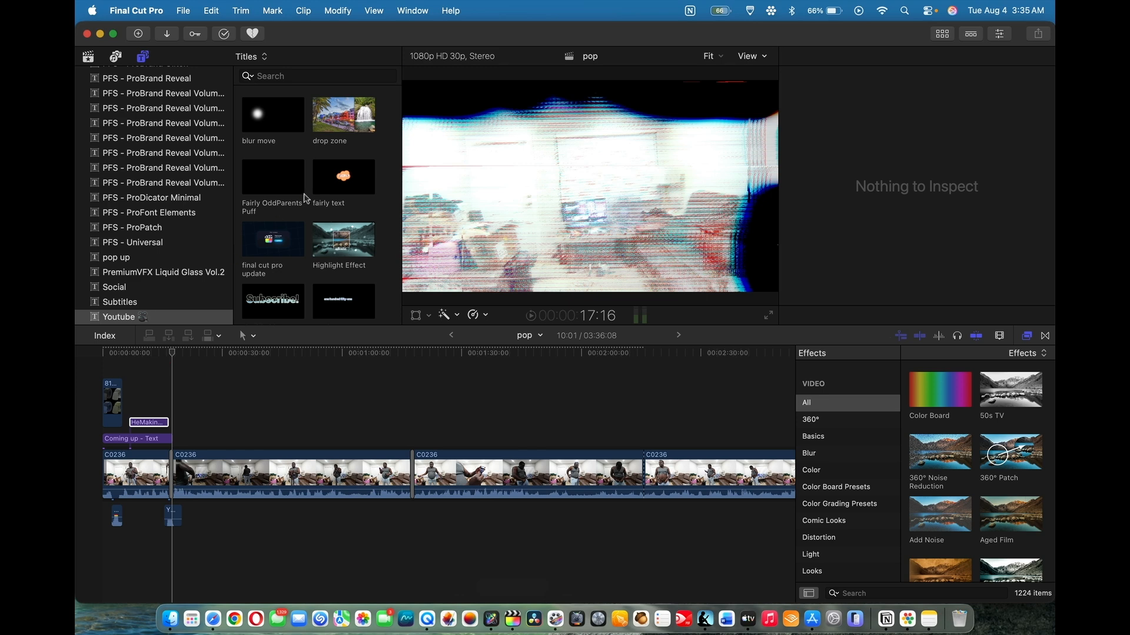
{"action": "left_click", "coordinate": [294, 176]}
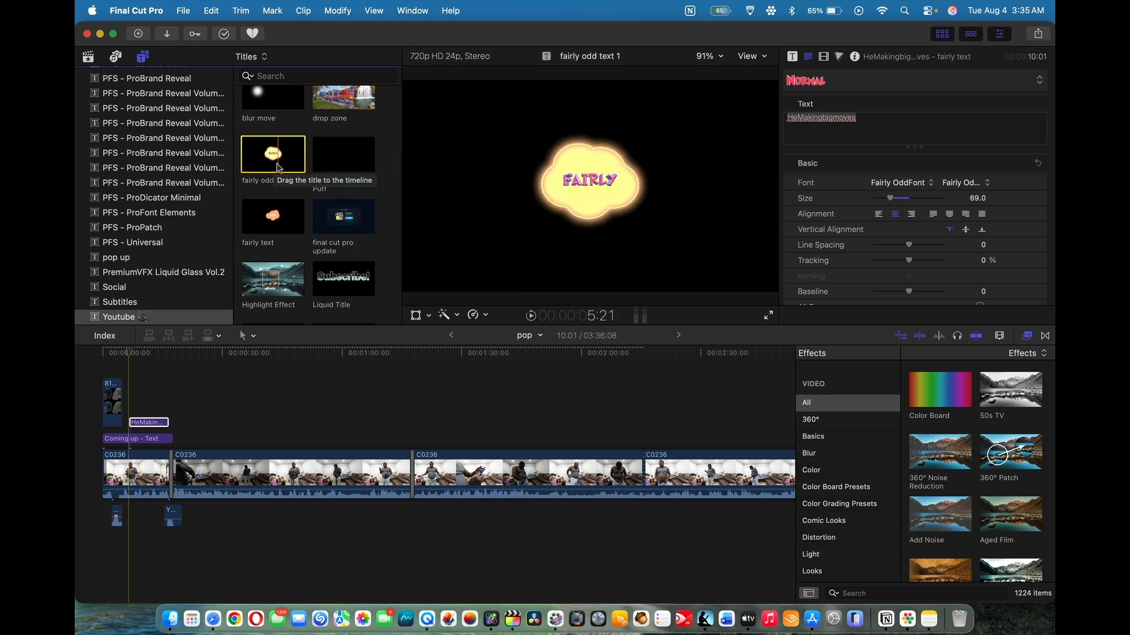
{"action": "mouse_move", "coordinate": [130, 356]}
{"action": "left_mouse_down"}
{"action": "mouse_move", "coordinate": [103, 357]}
{"action": "mouse_move", "coordinate": [129, 358]}
{"action": "left_mouse_up"}
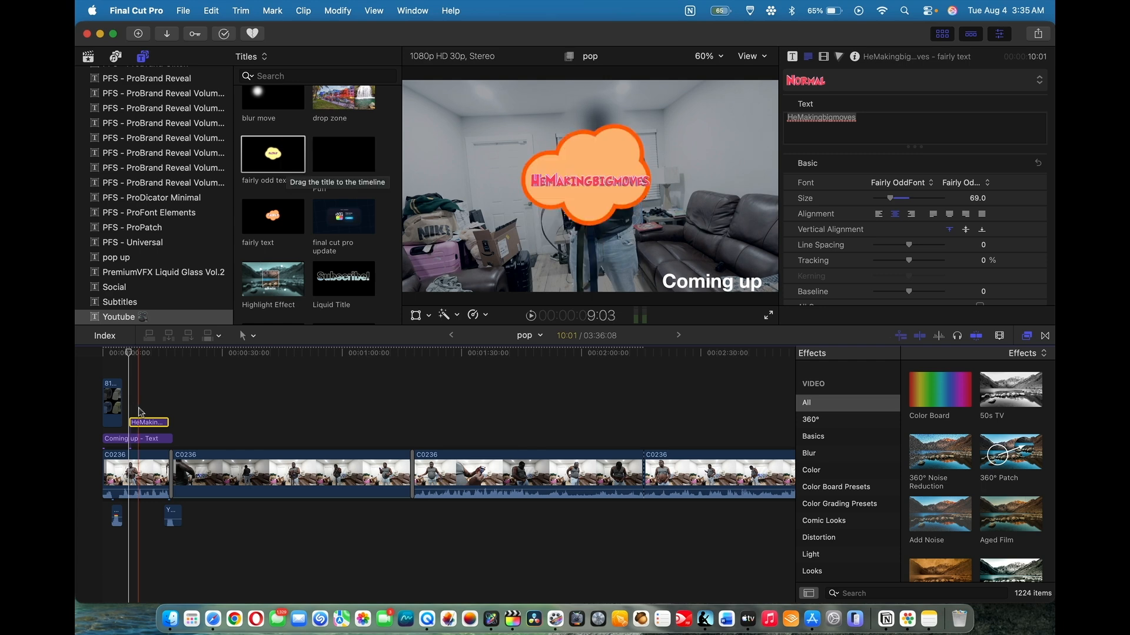
{"action": "left_click", "coordinate": [164, 358]}
{"action": "left_click_drag", "start_coordinate": [165, 363], "coordinate": [174, 367]}
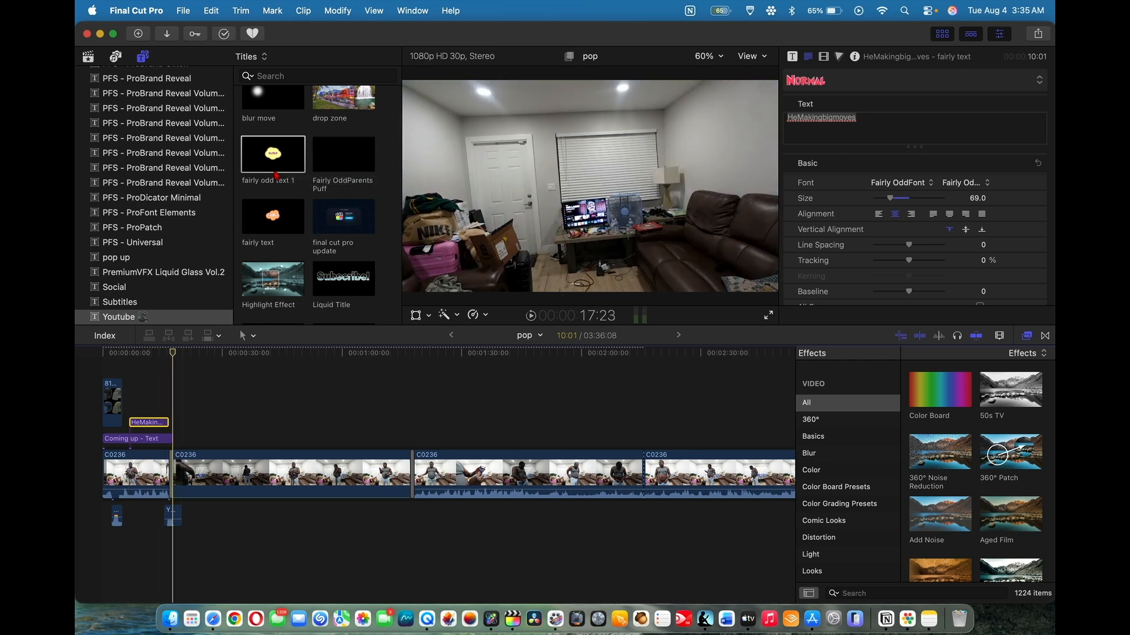
{"action": "left_click_drag", "start_coordinate": [279, 156], "coordinate": [214, 442]}
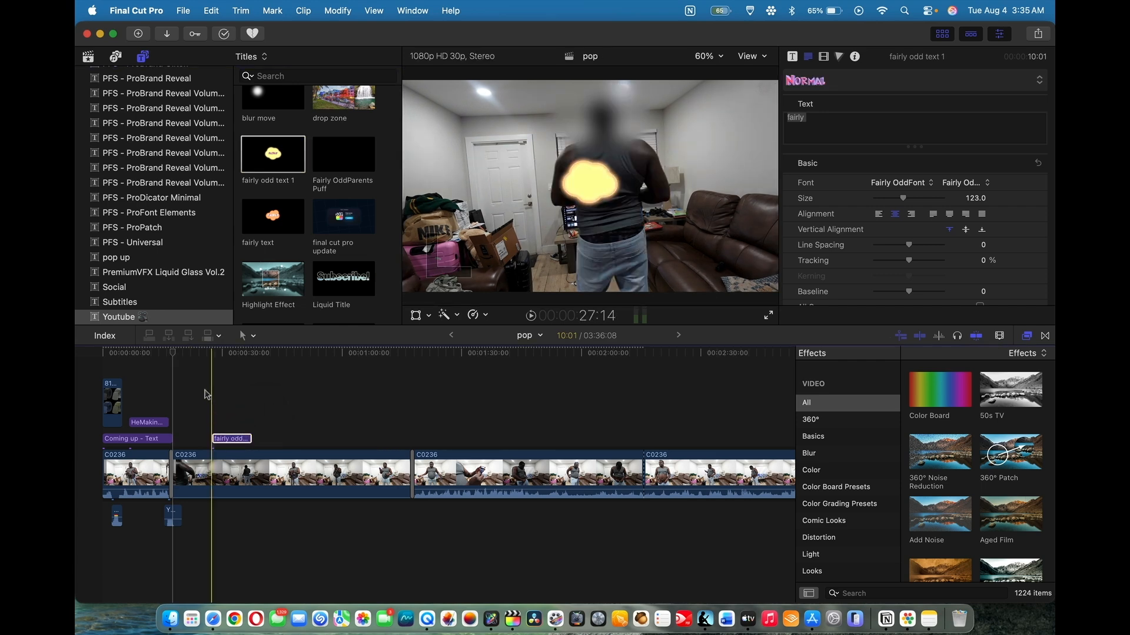
{"action": "left_click_drag", "start_coordinate": [174, 356], "coordinate": [215, 366]}
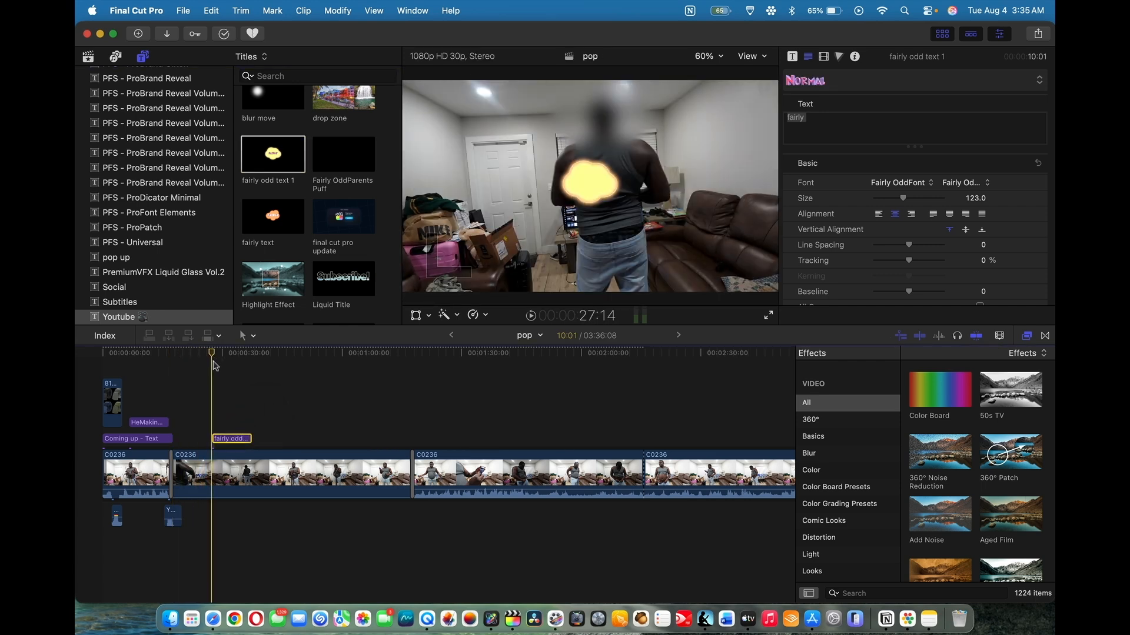
{"action": "key", "text": "space"}
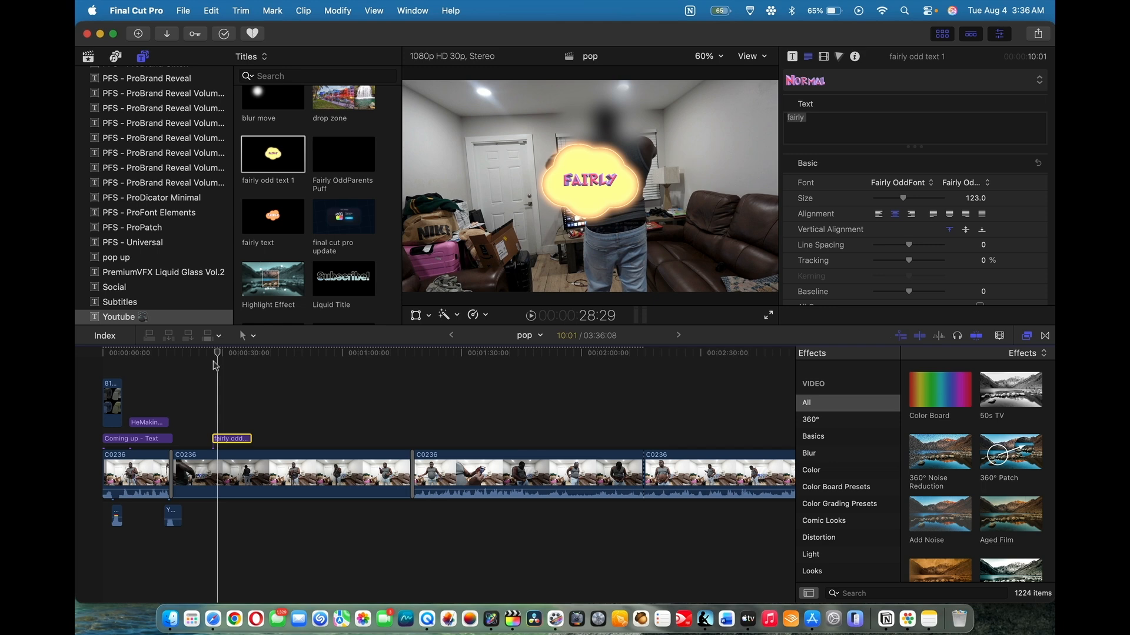
- Replace the text of the newly placed cloud title with "Hemakingbigmoves"
{"action": "left_click", "coordinate": [825, 122]}
{"action": "key", "text": "BackSpace"}
{"action": "key", "text": "BackSpace"}
{"action": "key", "text": "BackSpace"}
{"action": "key", "text": "BackSpace"}
{"action": "key", "text": "BackSpace"}
{"action": "type", "text": "he"}
{"action": "key", "text": "BackSpace"}
{"action": "key", "text": "BackSpace"}
{"action": "key", "text": "BackSpace"}
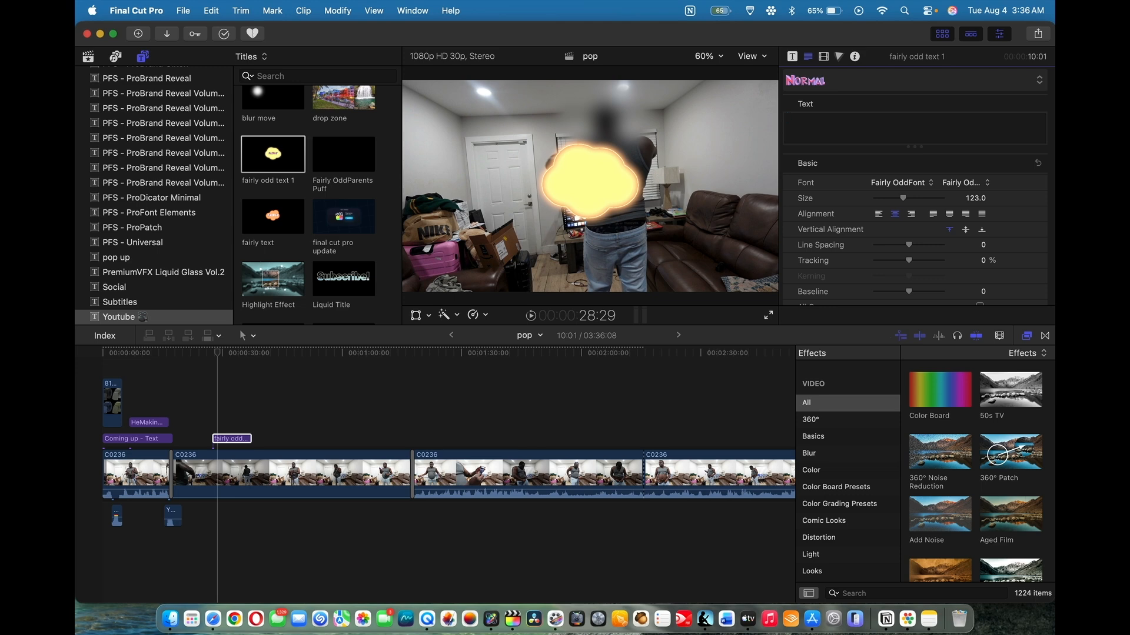
{"action": "type", "text": "Hema"}
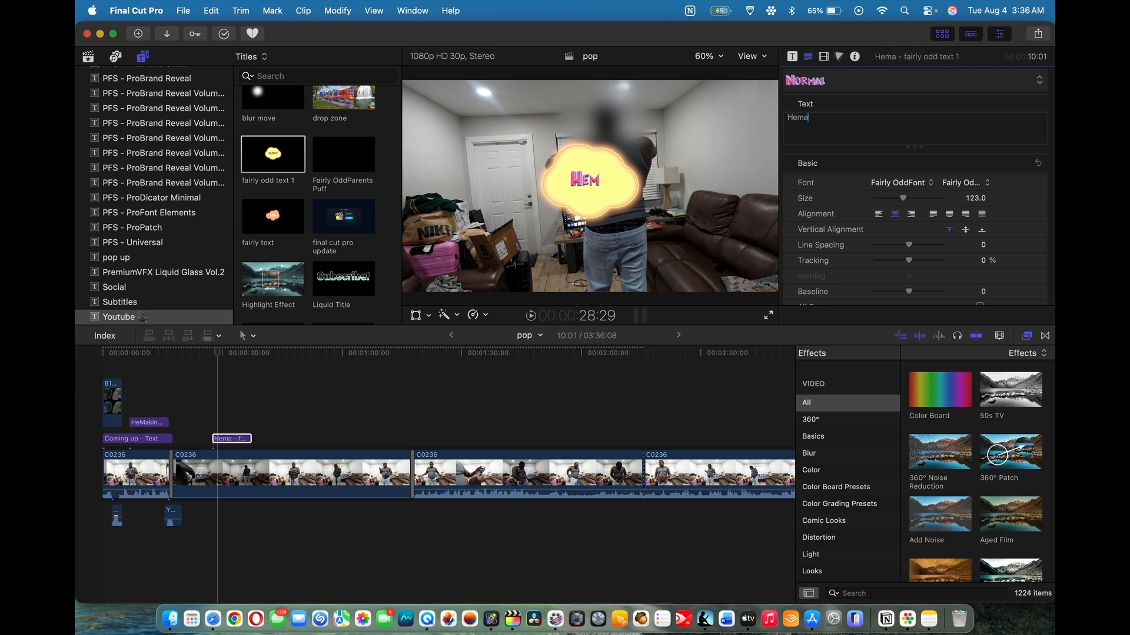
{"action": "type", "text": "king"}
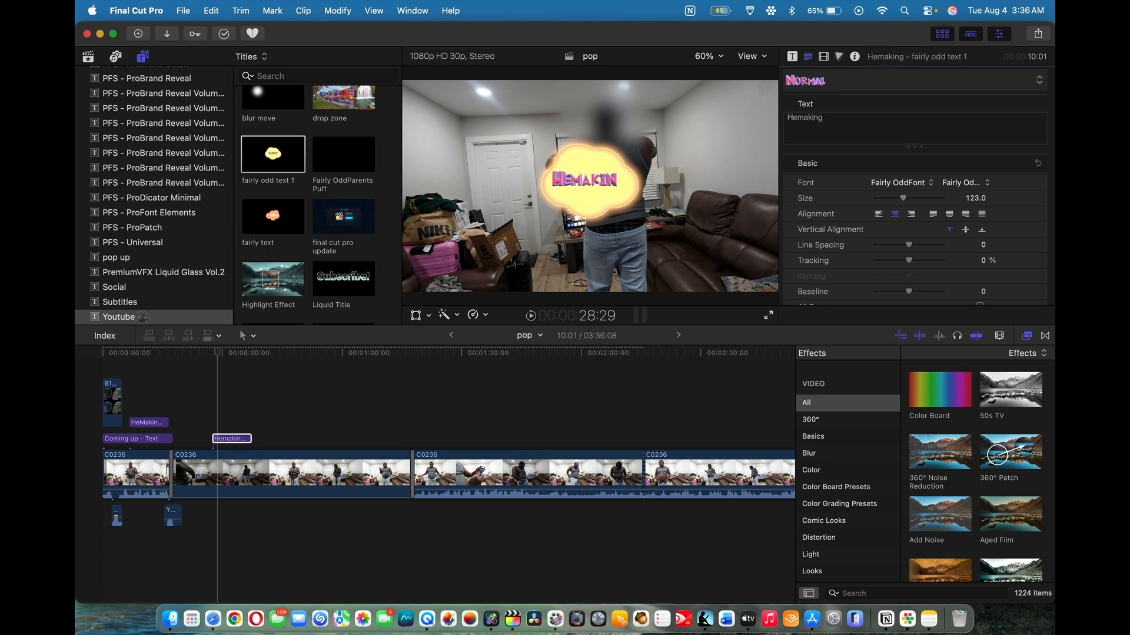
{"action": "type", "text": "big"}
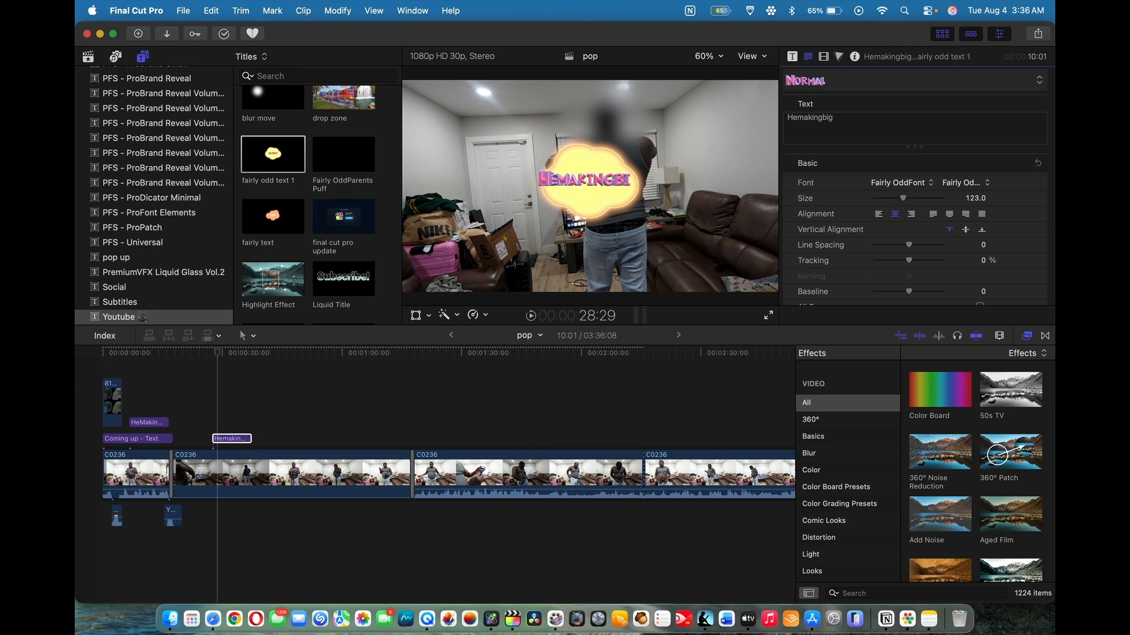
{"action": "type", "text": "moves"}
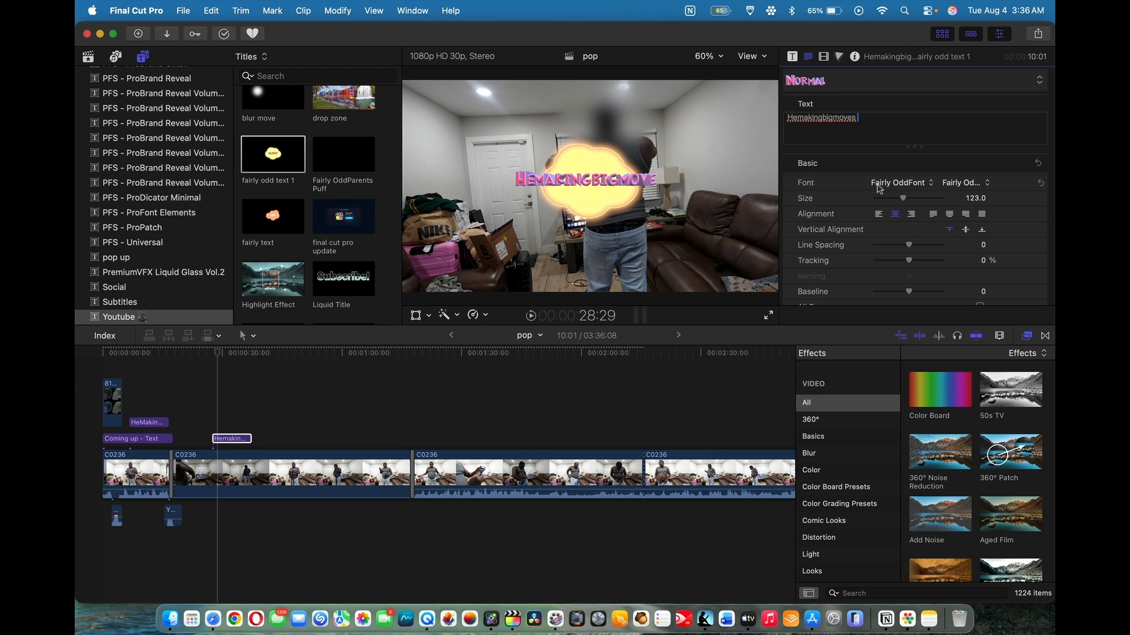
- Reduce the title text's size to 70 so it fits inside the cloud
{"action": "left_click_drag", "start_coordinate": [904, 200], "coordinate": [890, 201]}
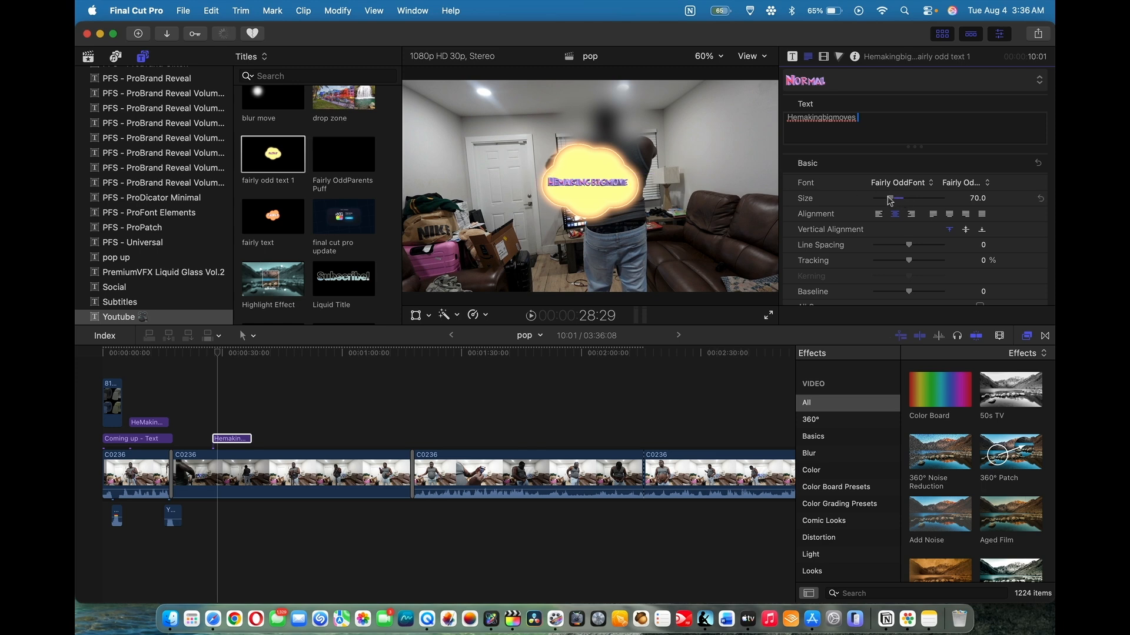
{"action": "scroll", "coordinate": [842, 266], "scroll_direction": "down", "scroll_amount": 3}
{"action": "scroll", "coordinate": [842, 266], "scroll_direction": "up", "scroll_amount": 3}
- Play the timeline from just before the edited cloud title to check its animation
{"action": "left_click_drag", "start_coordinate": [229, 357], "coordinate": [208, 357]}
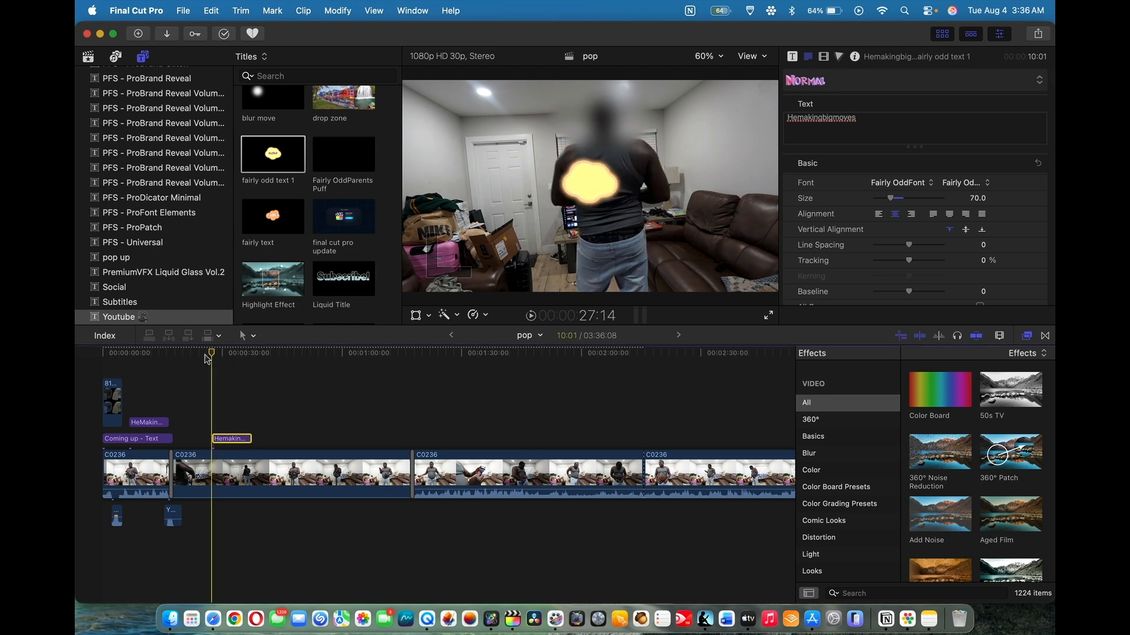
{"action": "left_click_drag", "start_coordinate": [206, 359], "coordinate": [201, 357]}
{"action": "key", "text": "space"}
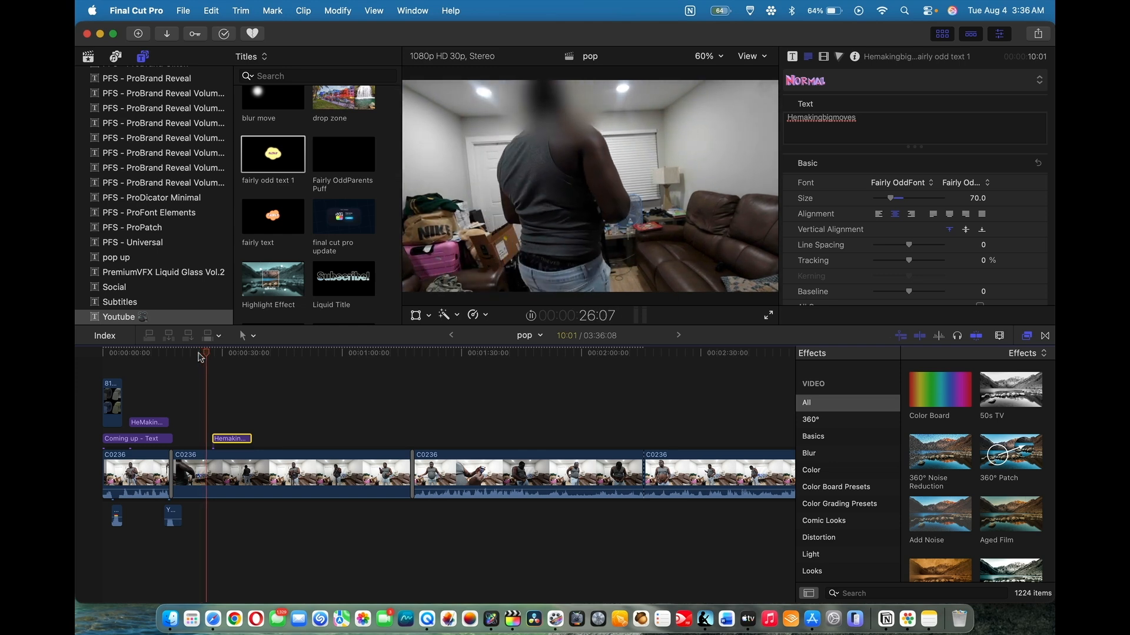